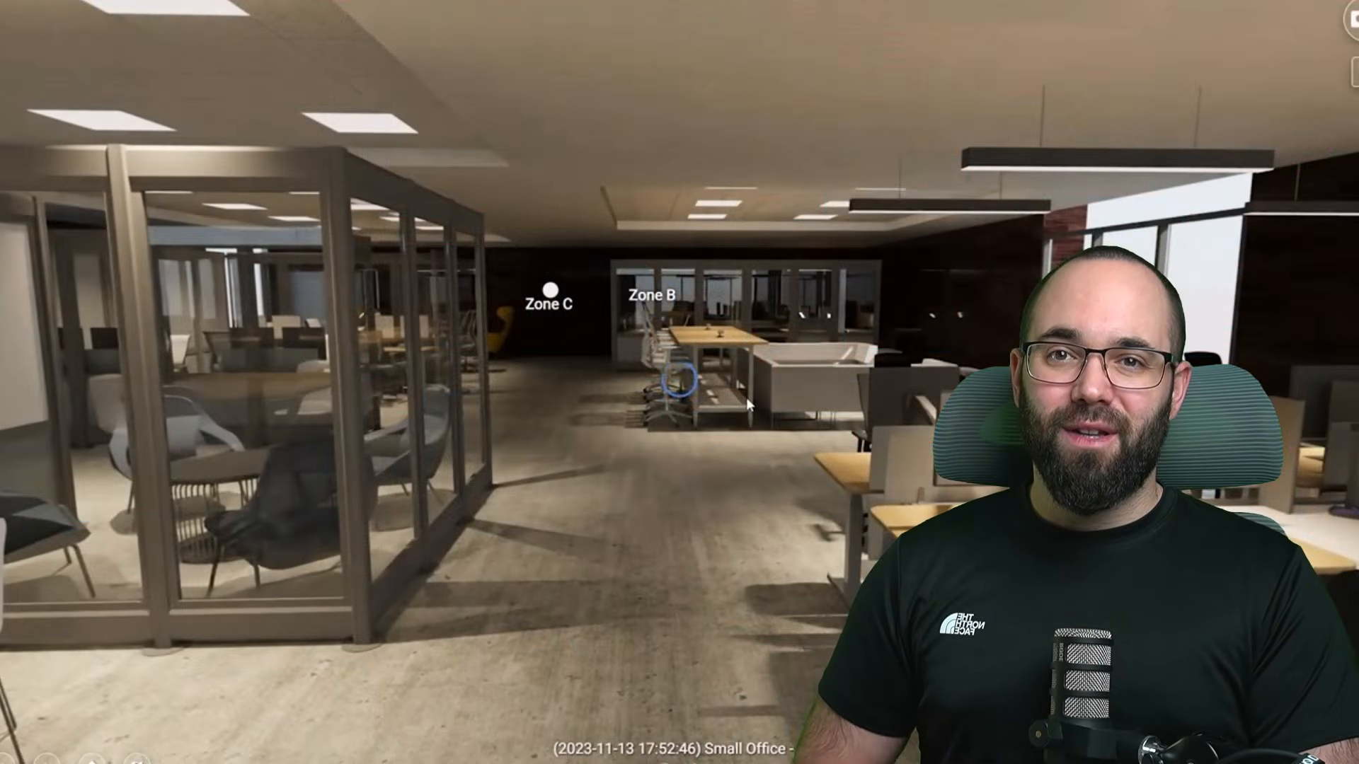
Walk through the Small Office VR tour, previewing the coffee table AR model and heading for Zone C
left_click(746, 397)
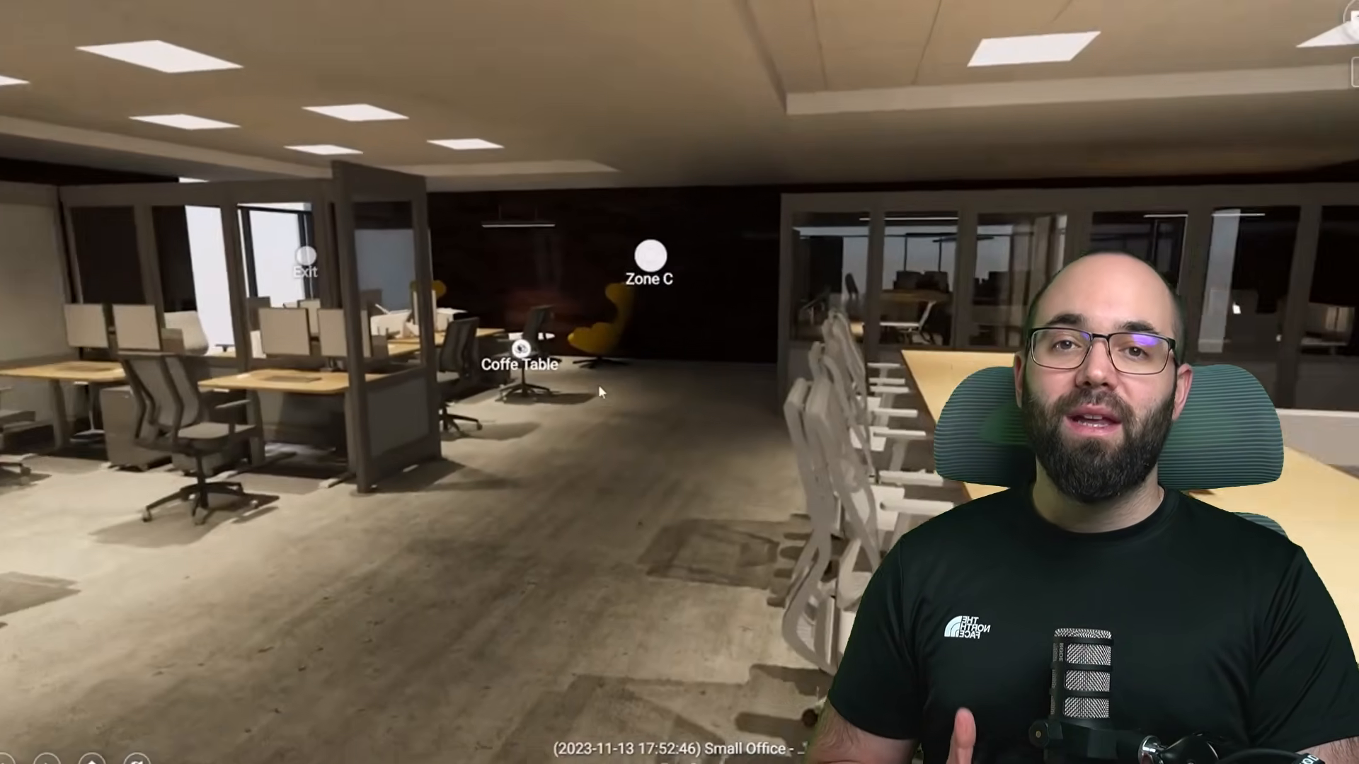
left_click_drag(597, 384, 785, 391)
mouse_move(663, 352)
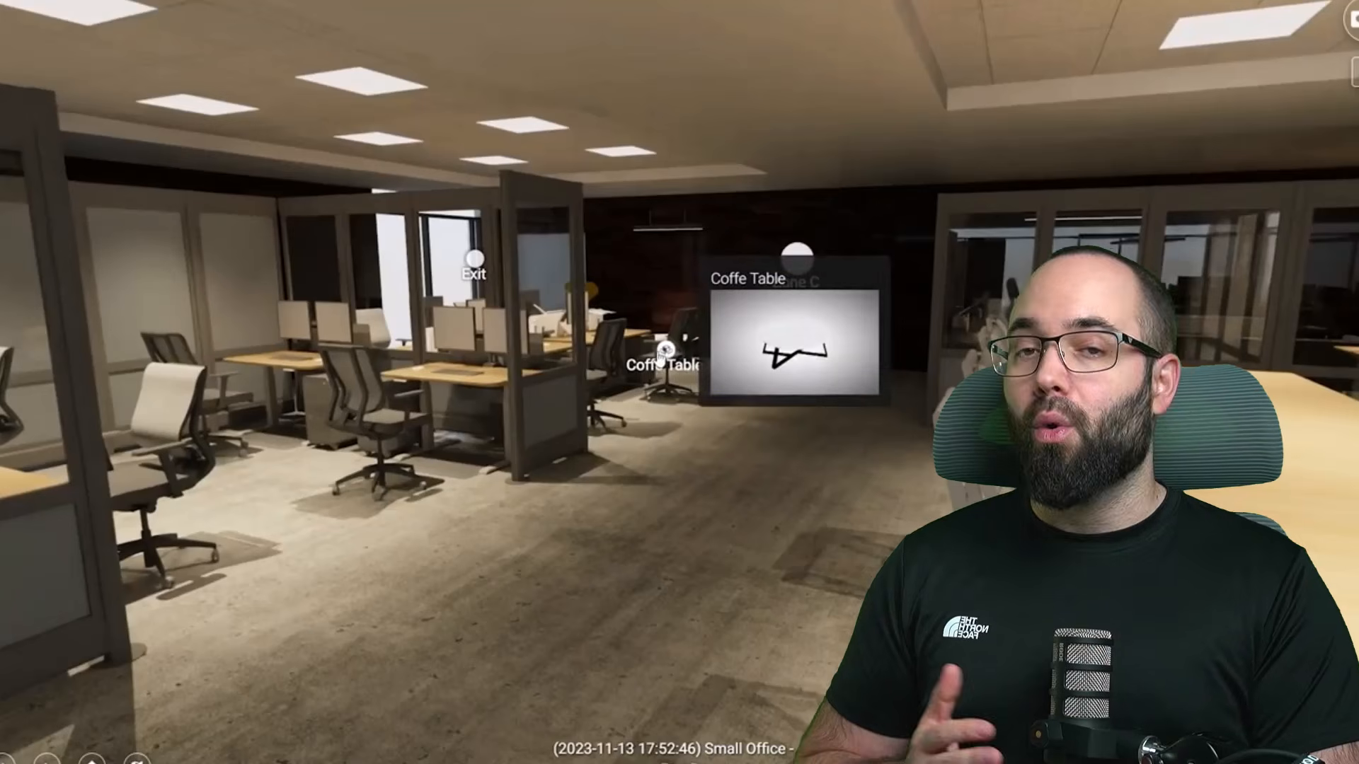
left_click(798, 265)
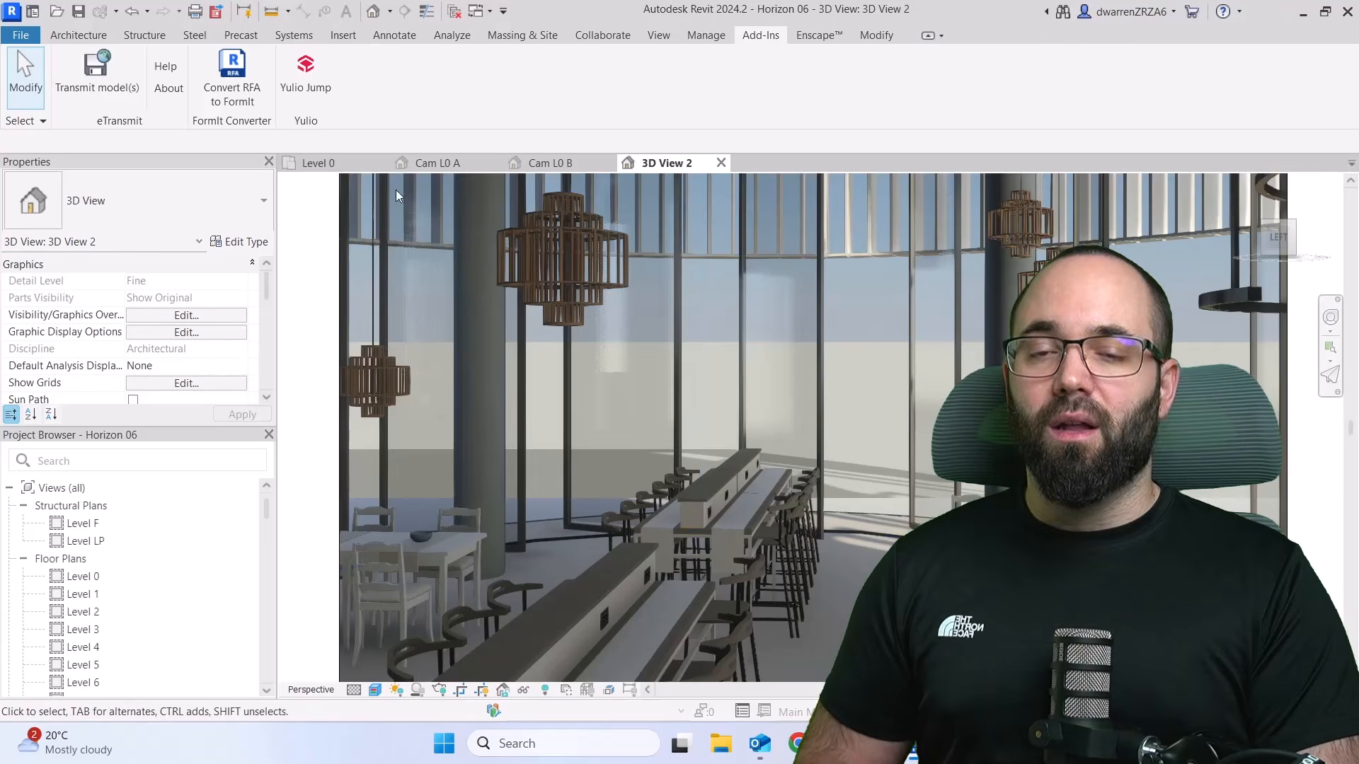
Start a Yulio Jump VR project in Revit with scenes Cam L0 A, L0 B, L1 A, L1 B, L2 A, L2 B and L2 C
left_click(300, 89)
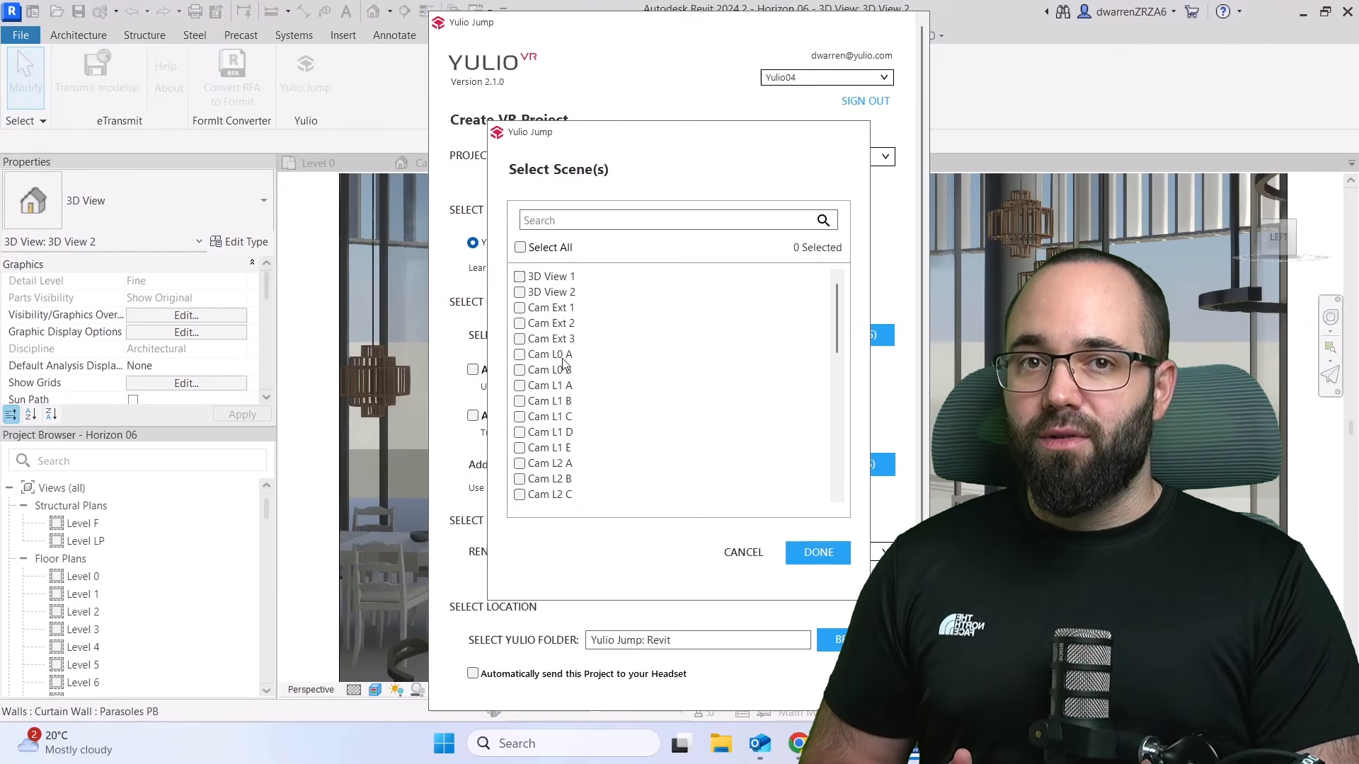
left_click(559, 357)
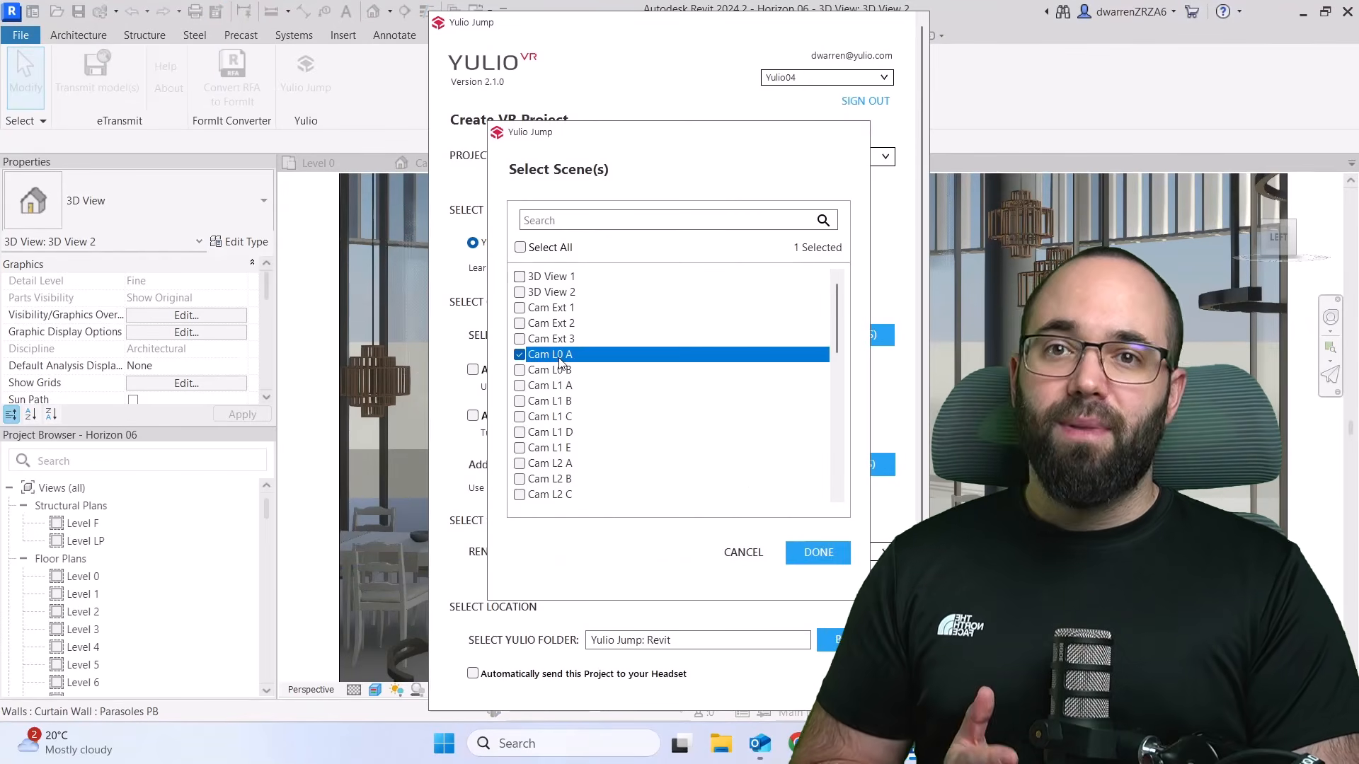
left_click(565, 372)
left_click(567, 386)
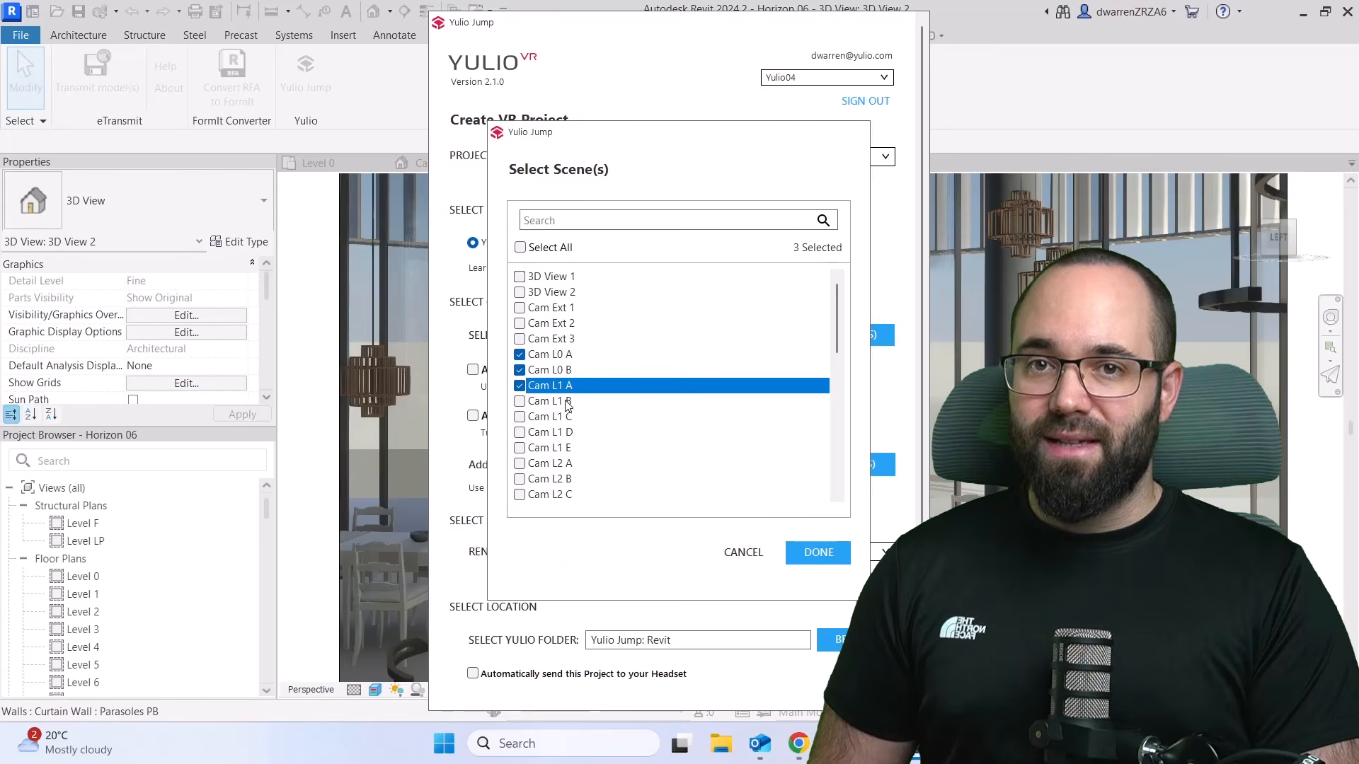
left_click(568, 402)
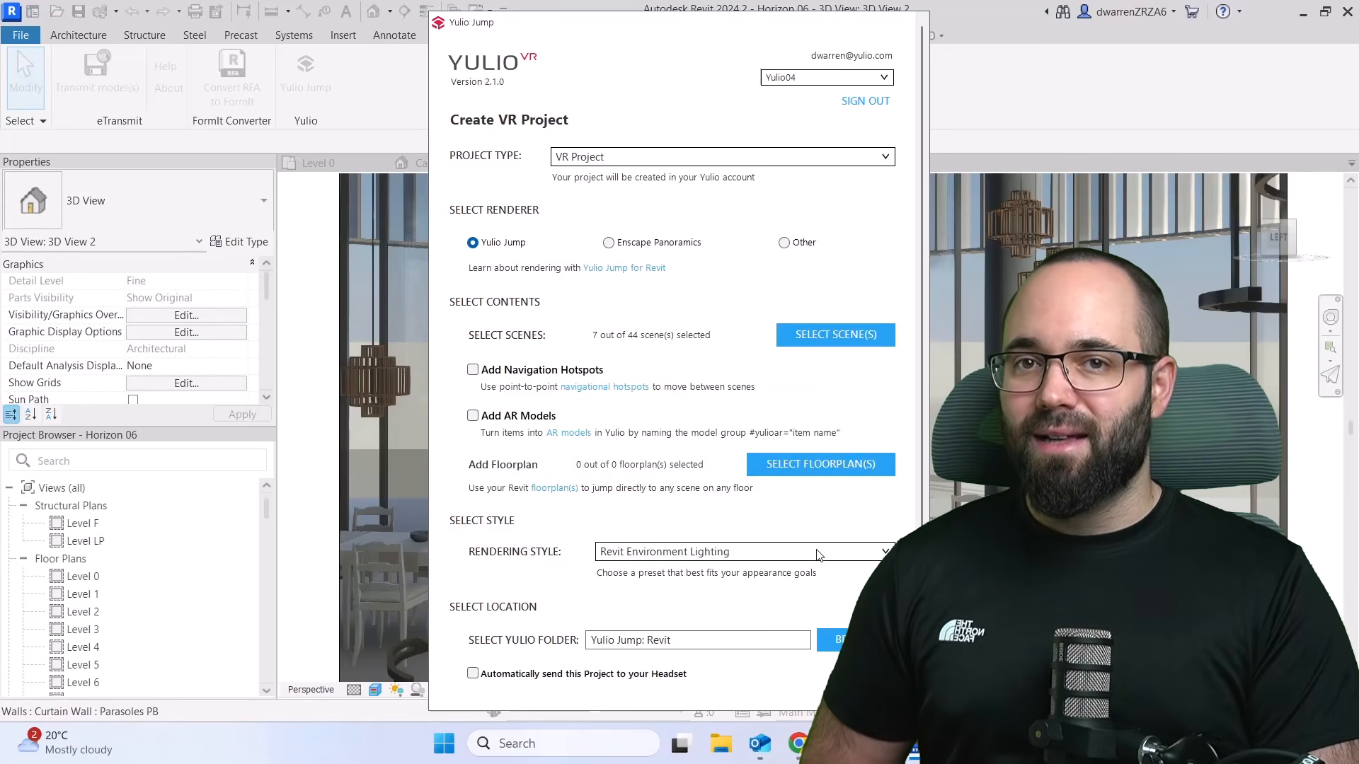
Choose the Revit Environment Lighting rendering style and add the Level 0 and Level 1 floorplans to the VR project
left_click(779, 551)
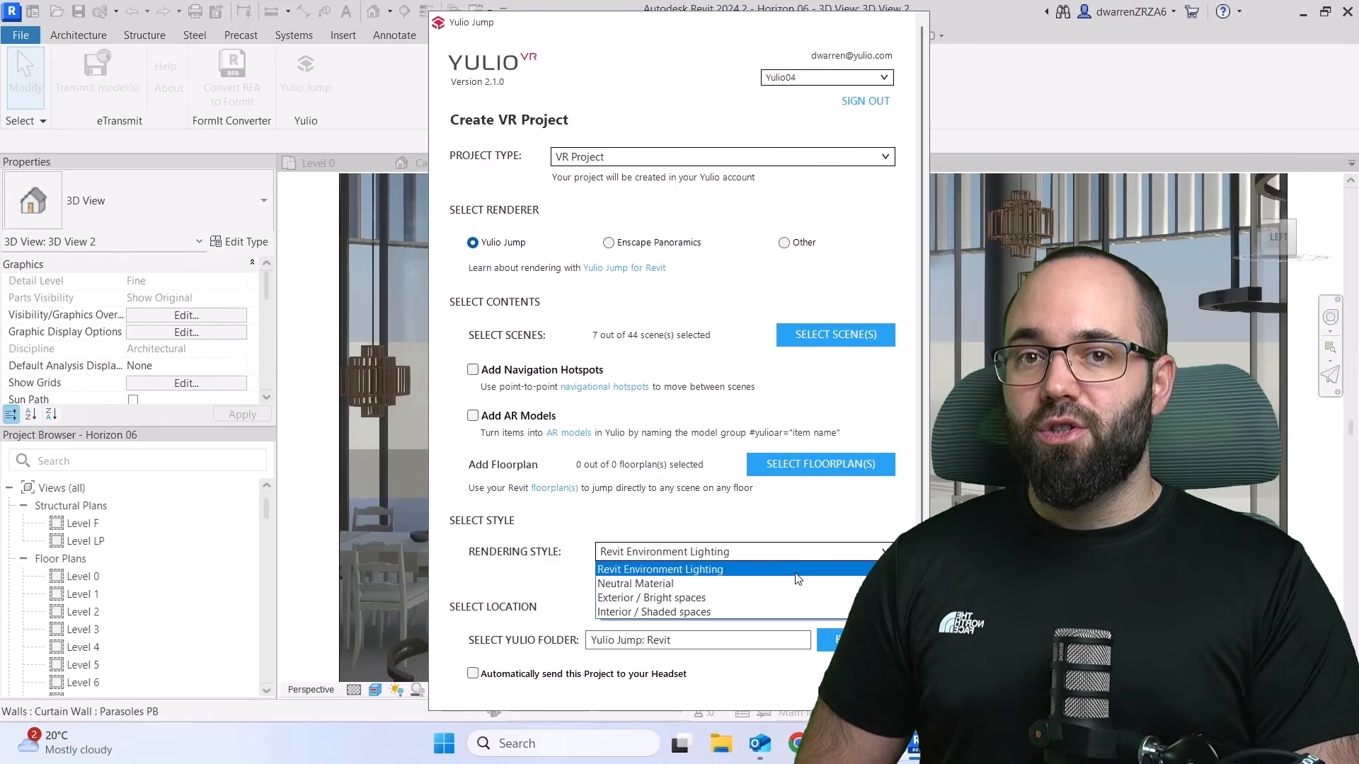
left_click(797, 574)
left_click(821, 464)
left_click(568, 318)
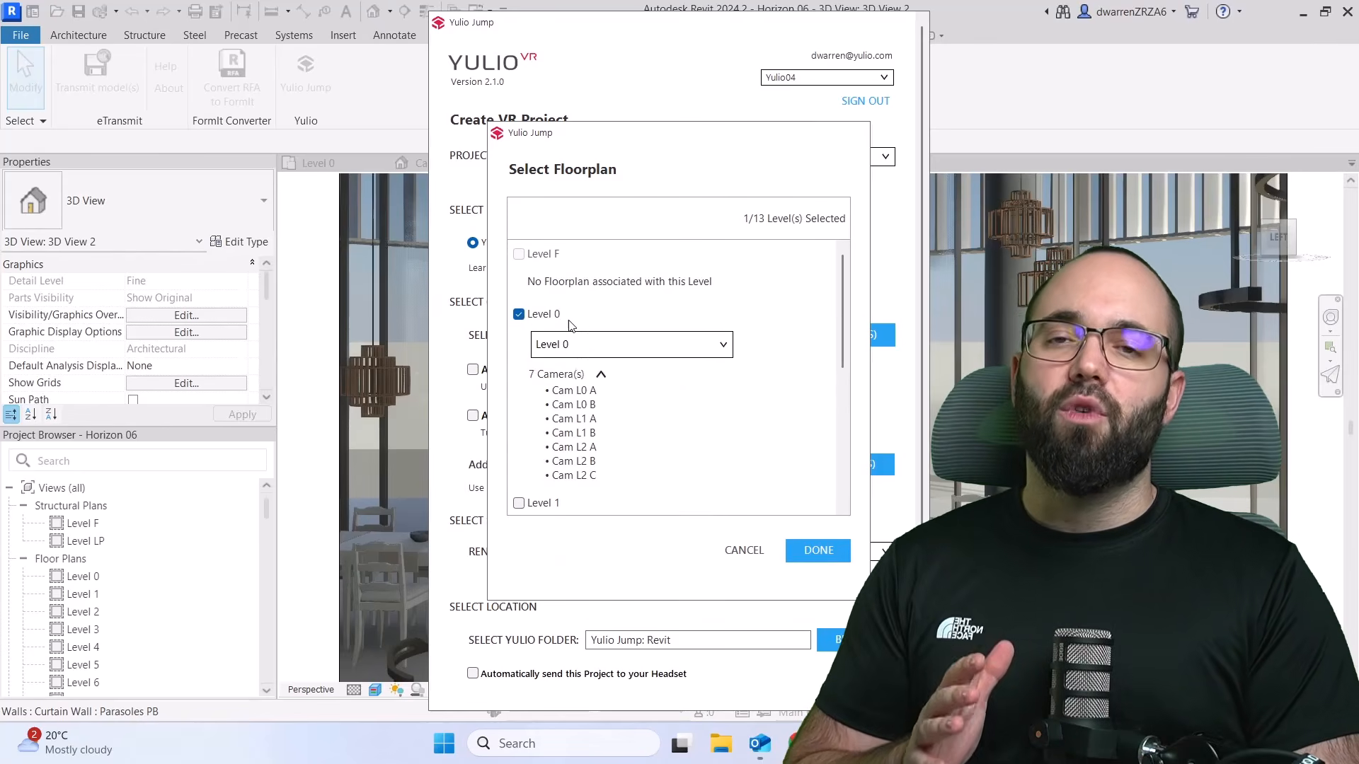
left_click(598, 347)
left_click(603, 367)
scroll(602, 373, "down", 1)
left_click(552, 450)
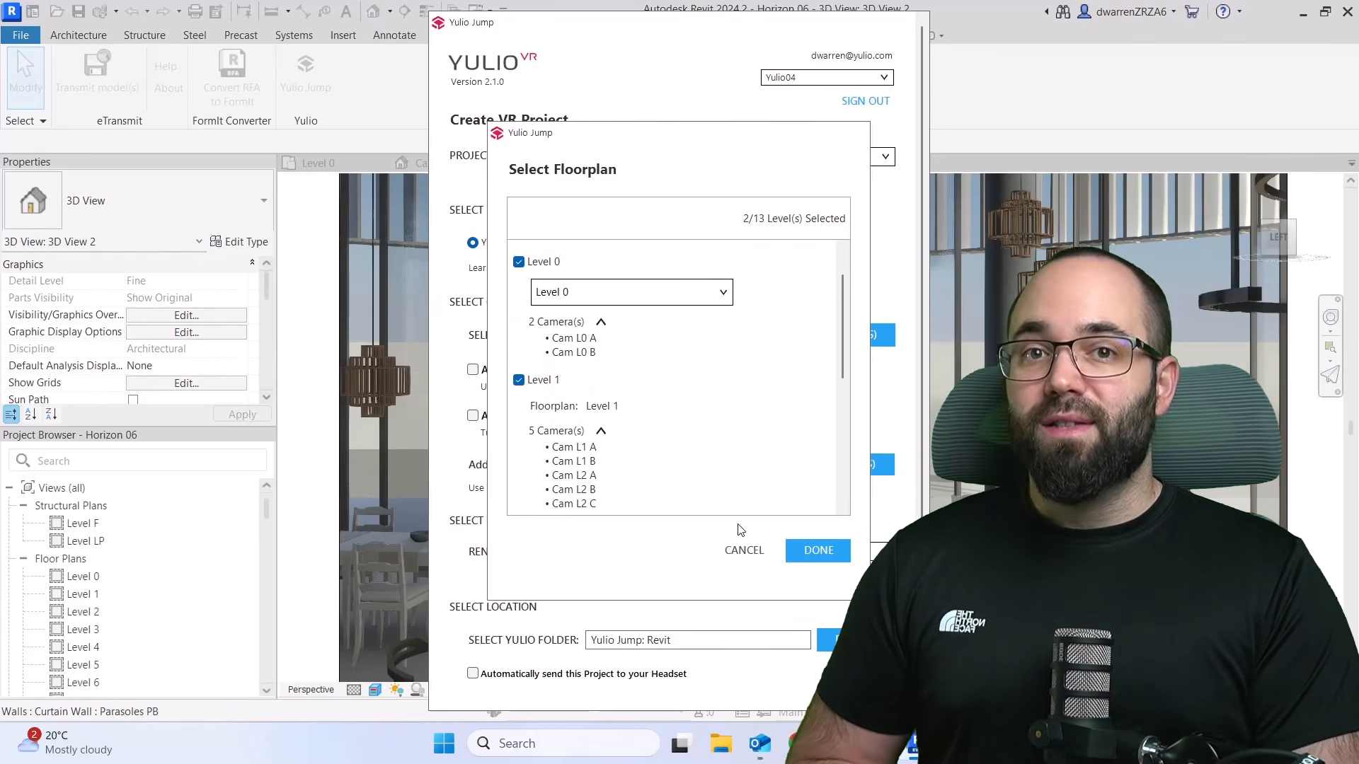
left_click(824, 551)
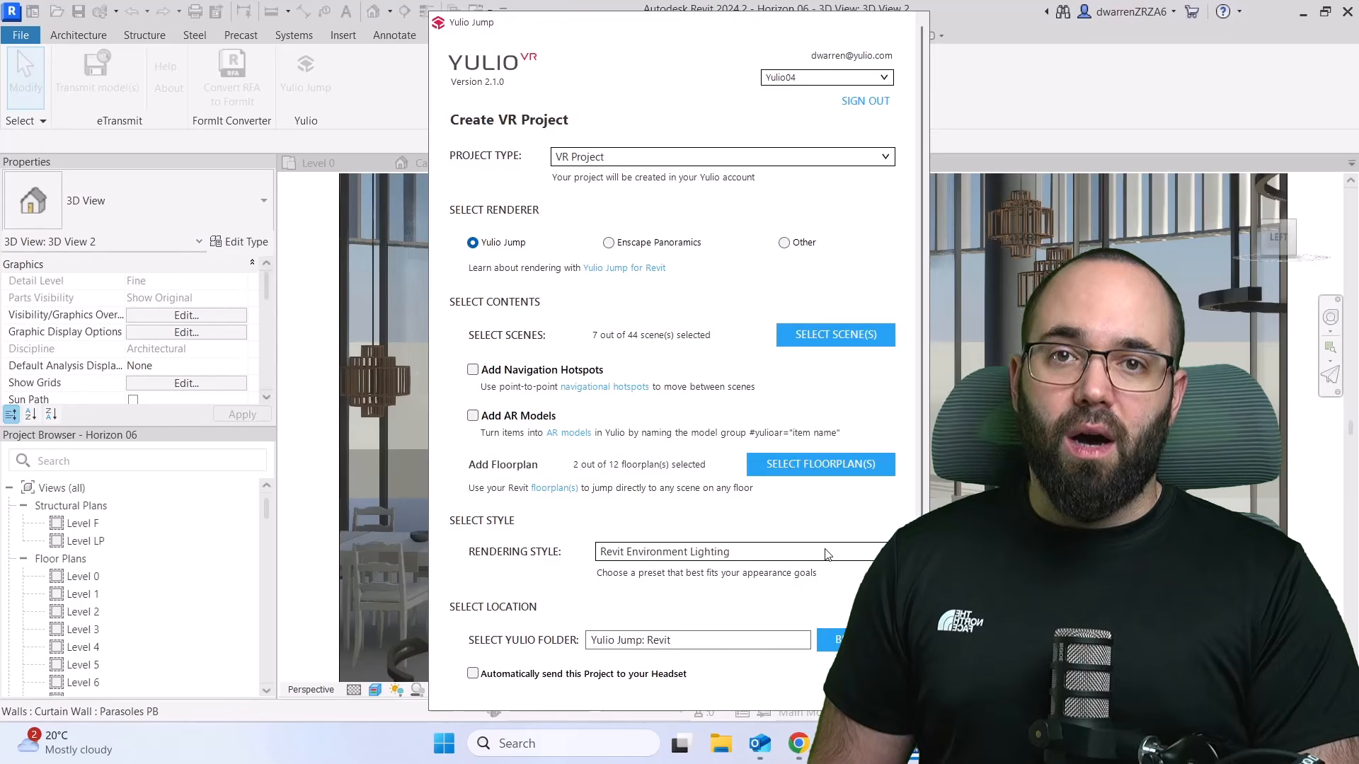
Include navigation hotspots and AR models, and create the VR project in the Yulio Jump: Revit folder
left_click(519, 417)
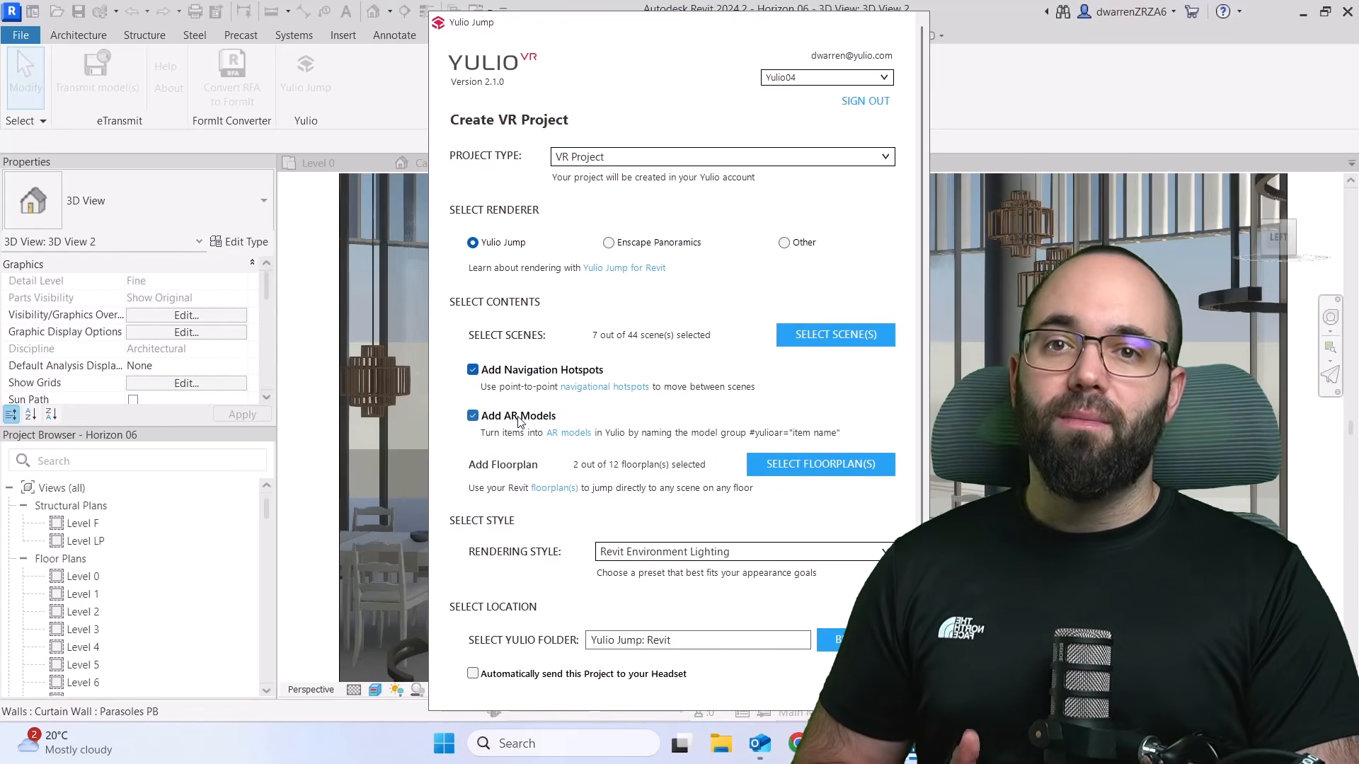
scroll(519, 421, "down", 2)
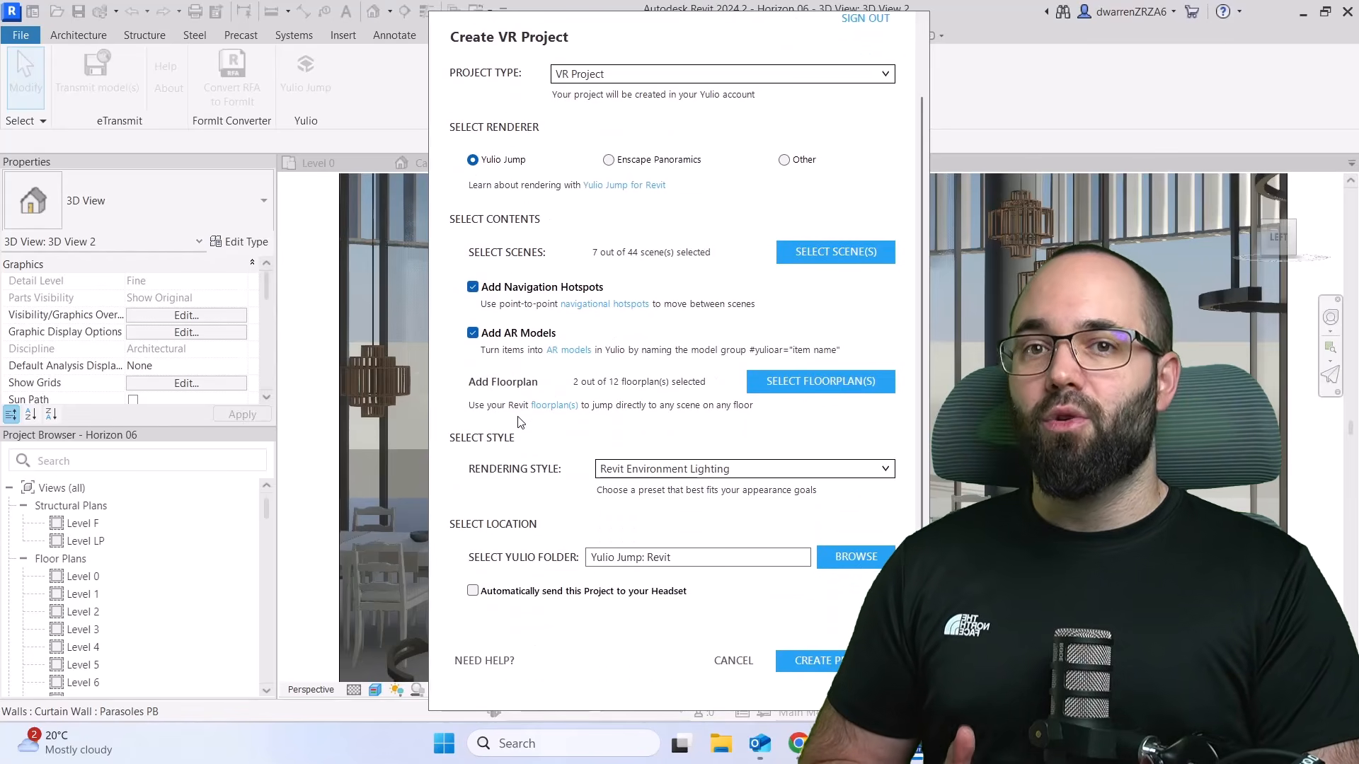
left_click(815, 661)
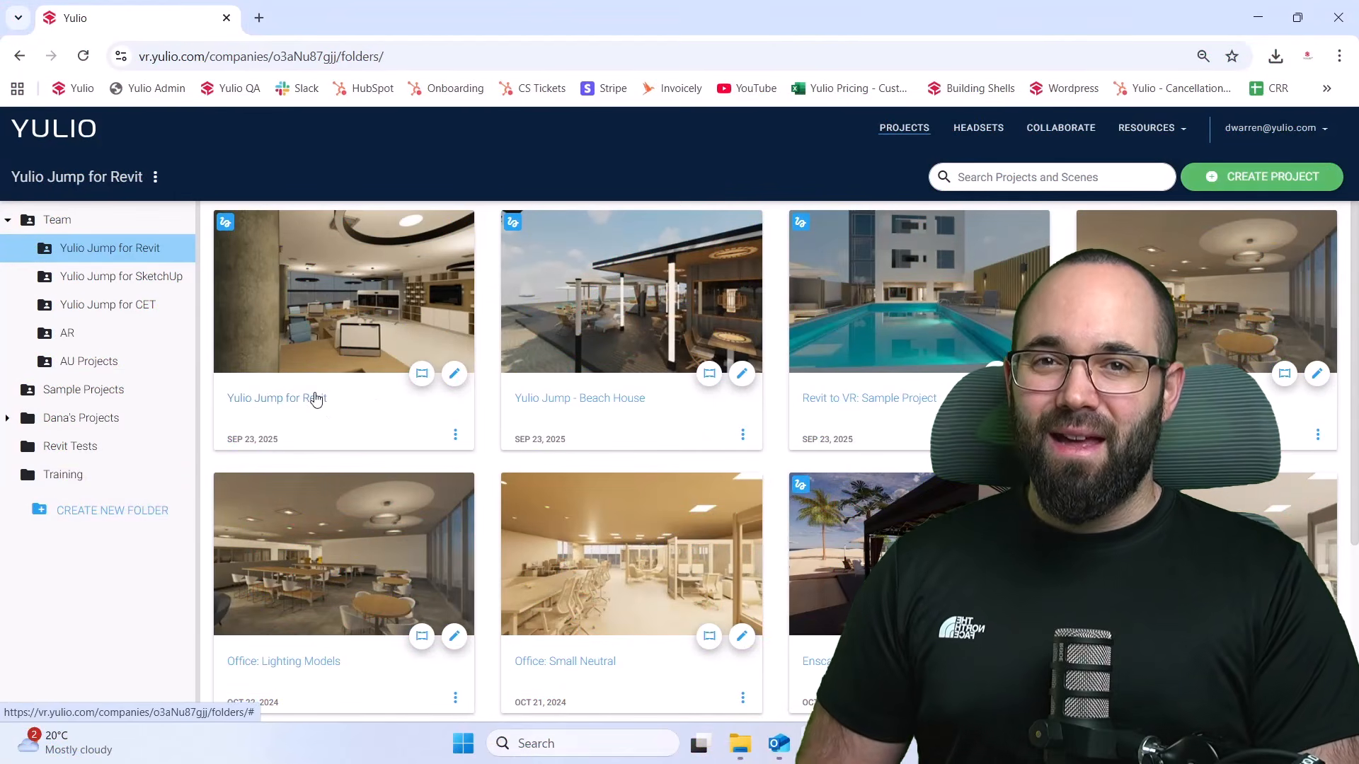
View the Yulio Jump for Revit project in the browser, examining the Cafe Chair AR preview and the 1st Level floorplan
left_click(421, 374)
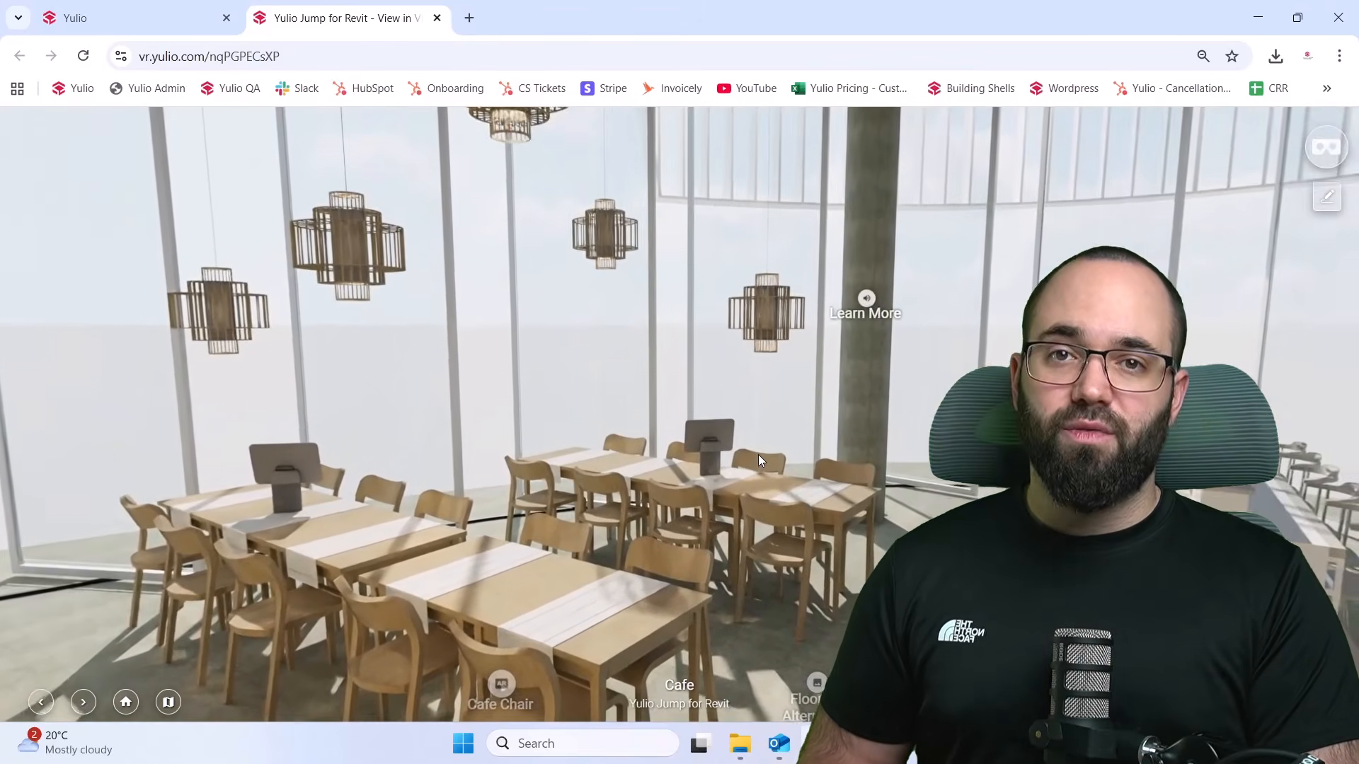
left_click_drag(758, 454, 805, 323)
mouse_move(544, 570)
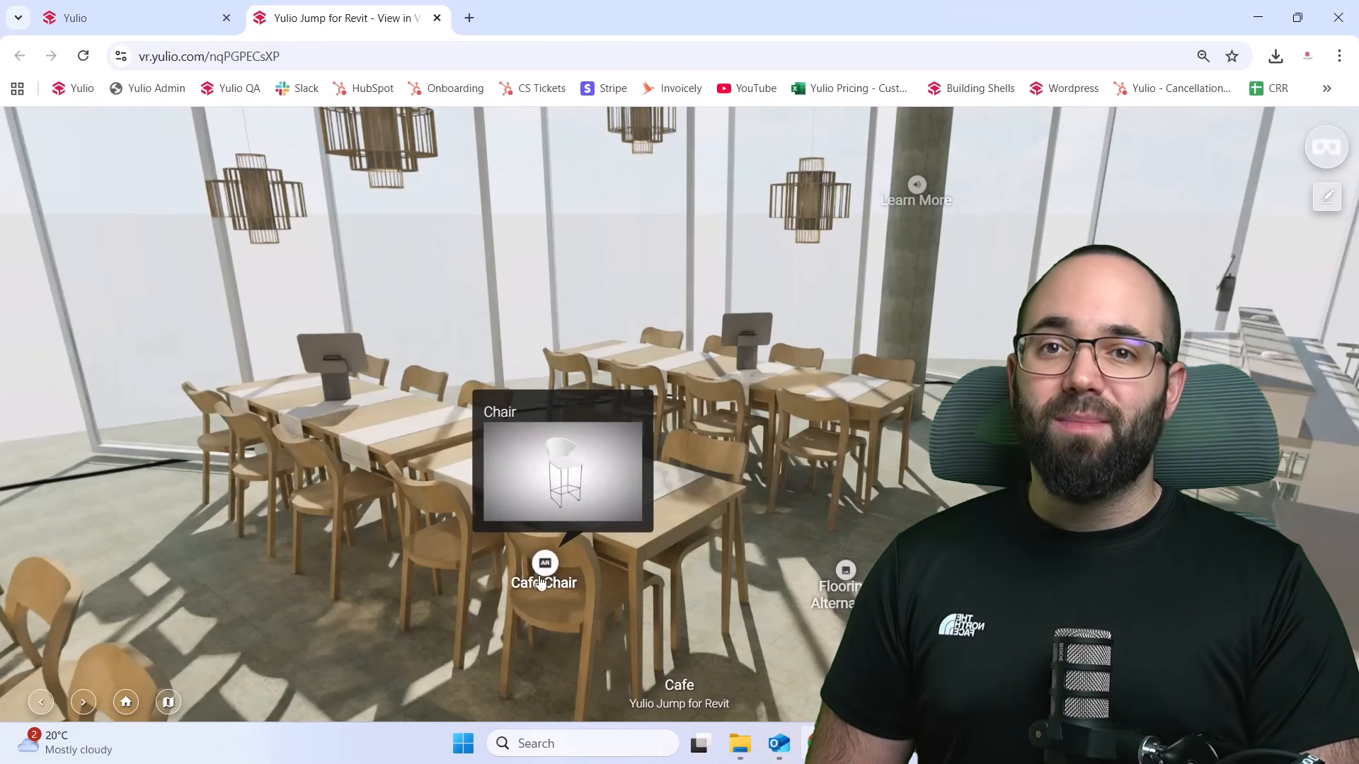
left_click(170, 701)
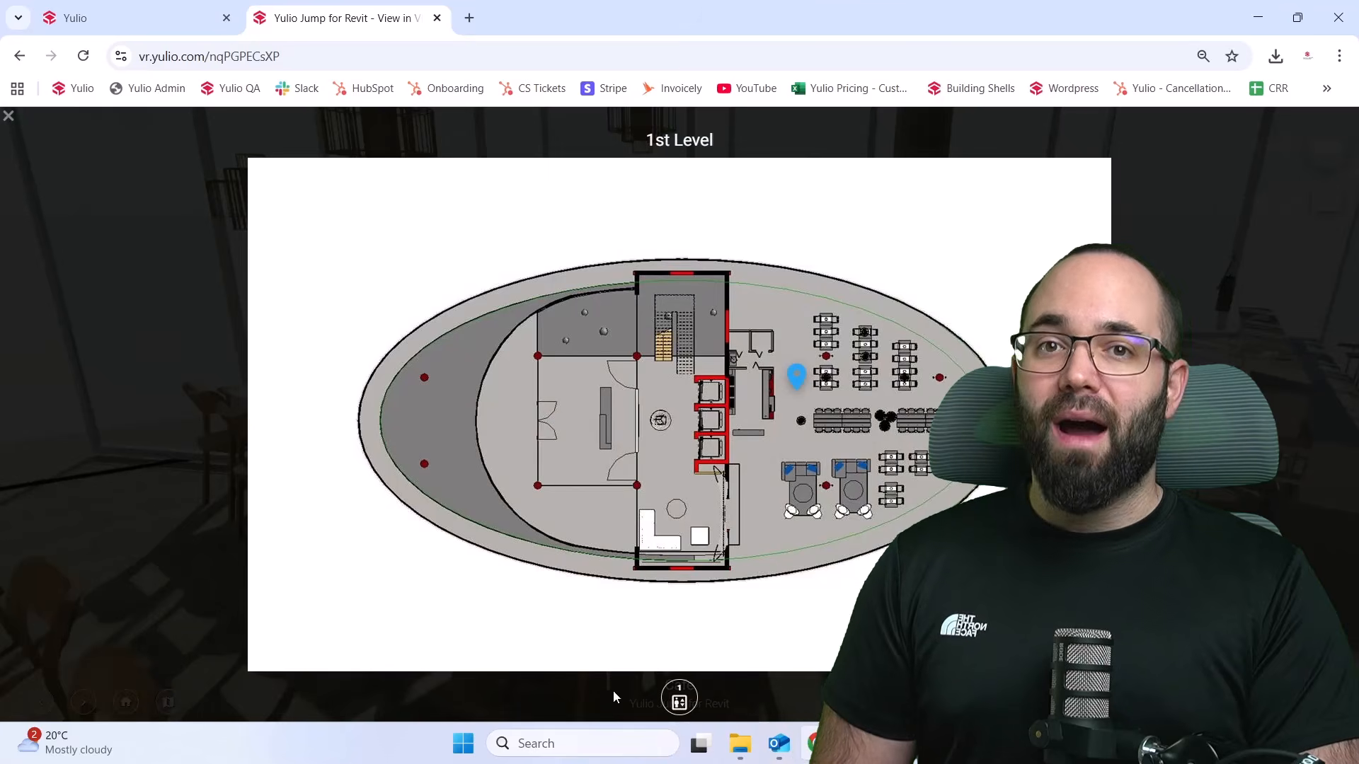
left_click(679, 701)
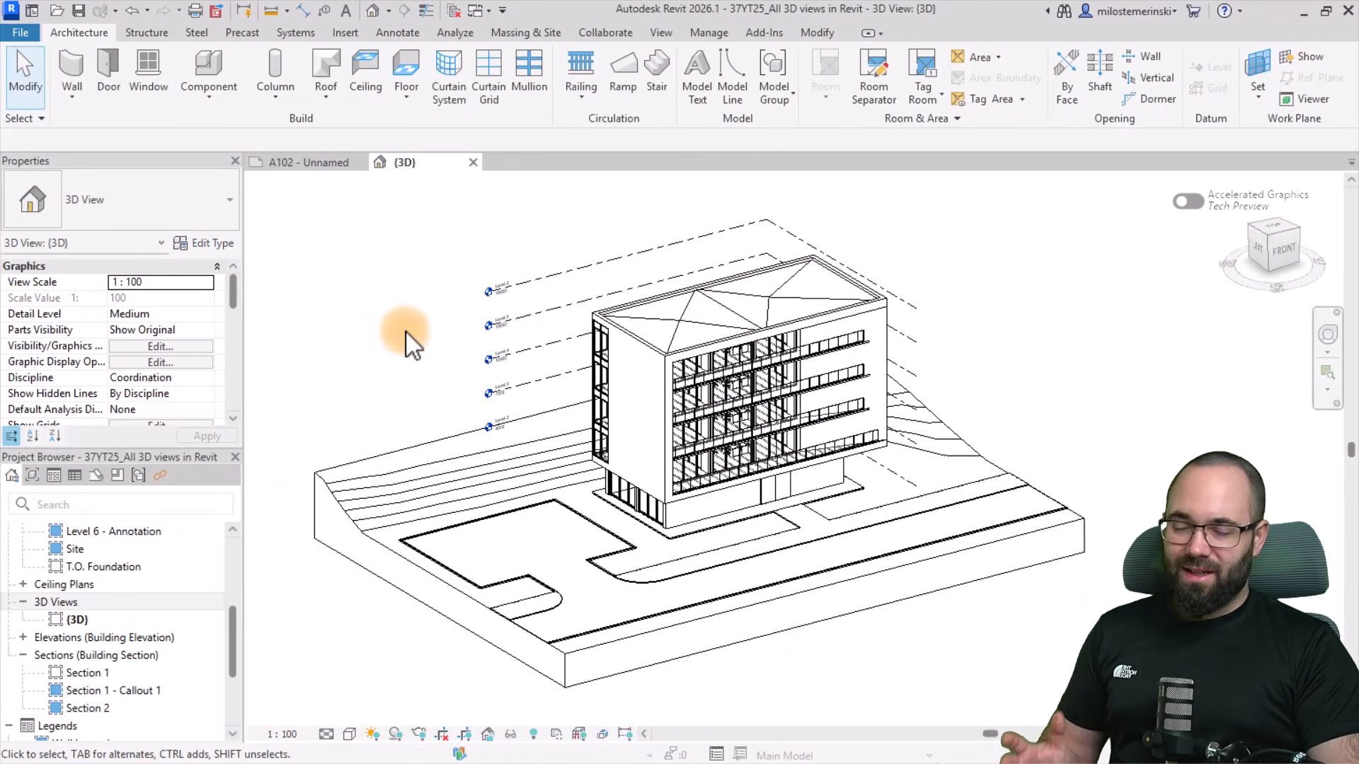
In Revit, switch to sheet A102 and delete the {3D} view from the project
middle_click_drag(409, 373, 435, 400, "shift")
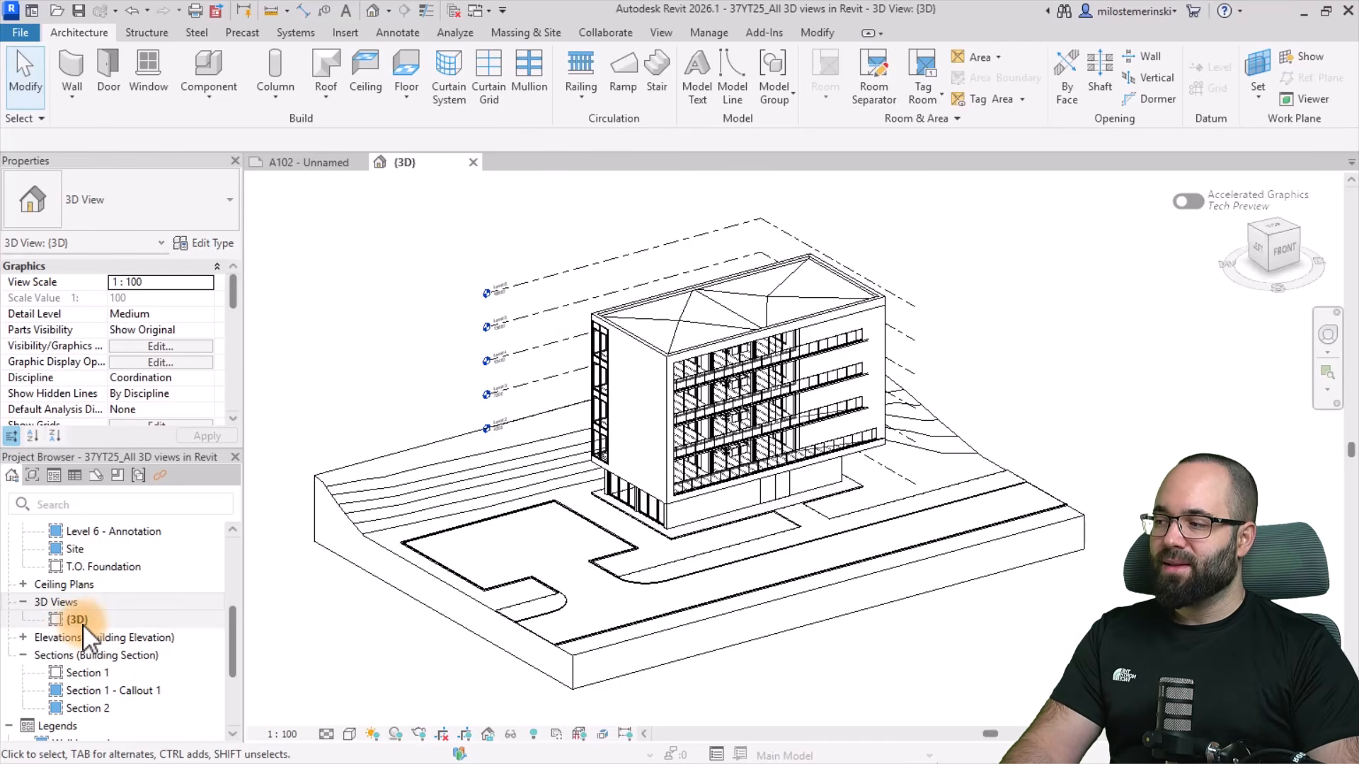
left_click(304, 162)
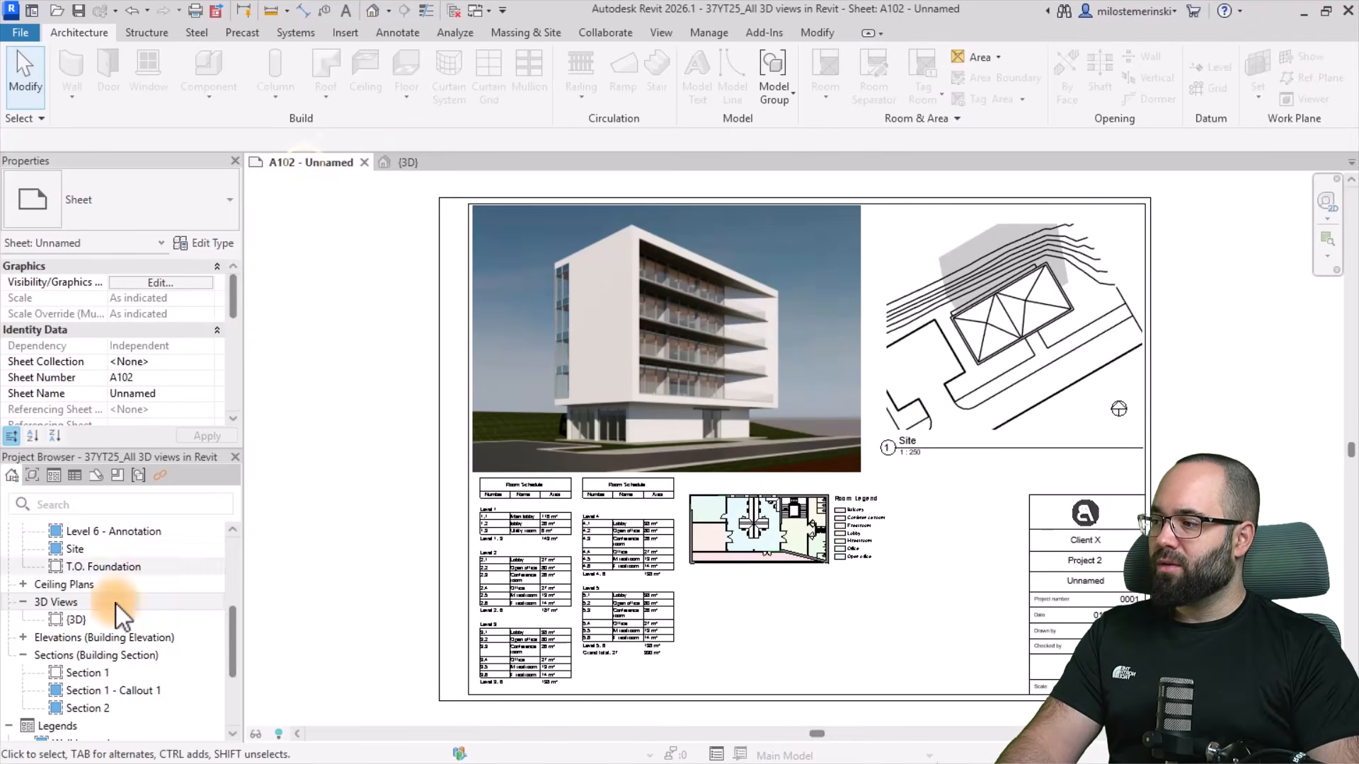
right_click(75, 621)
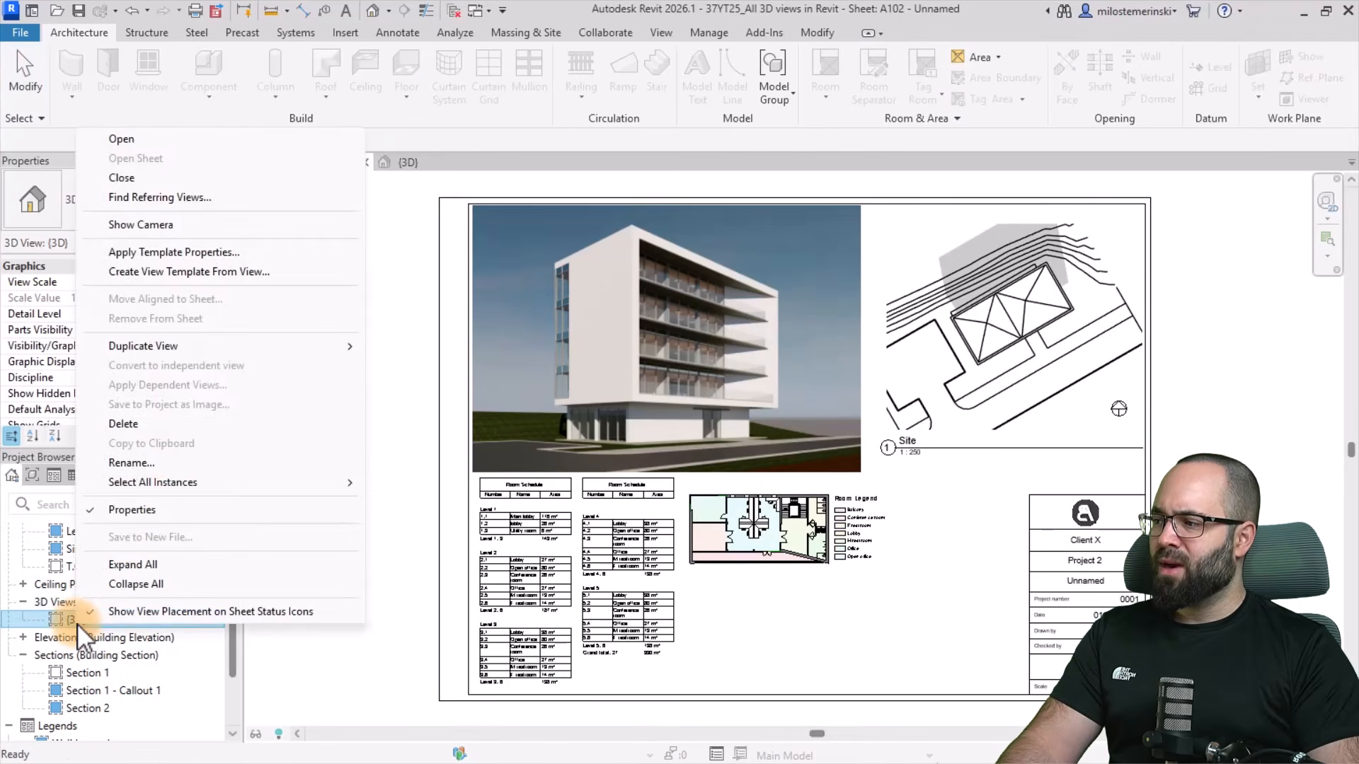
left_click(126, 424)
left_click(355, 440)
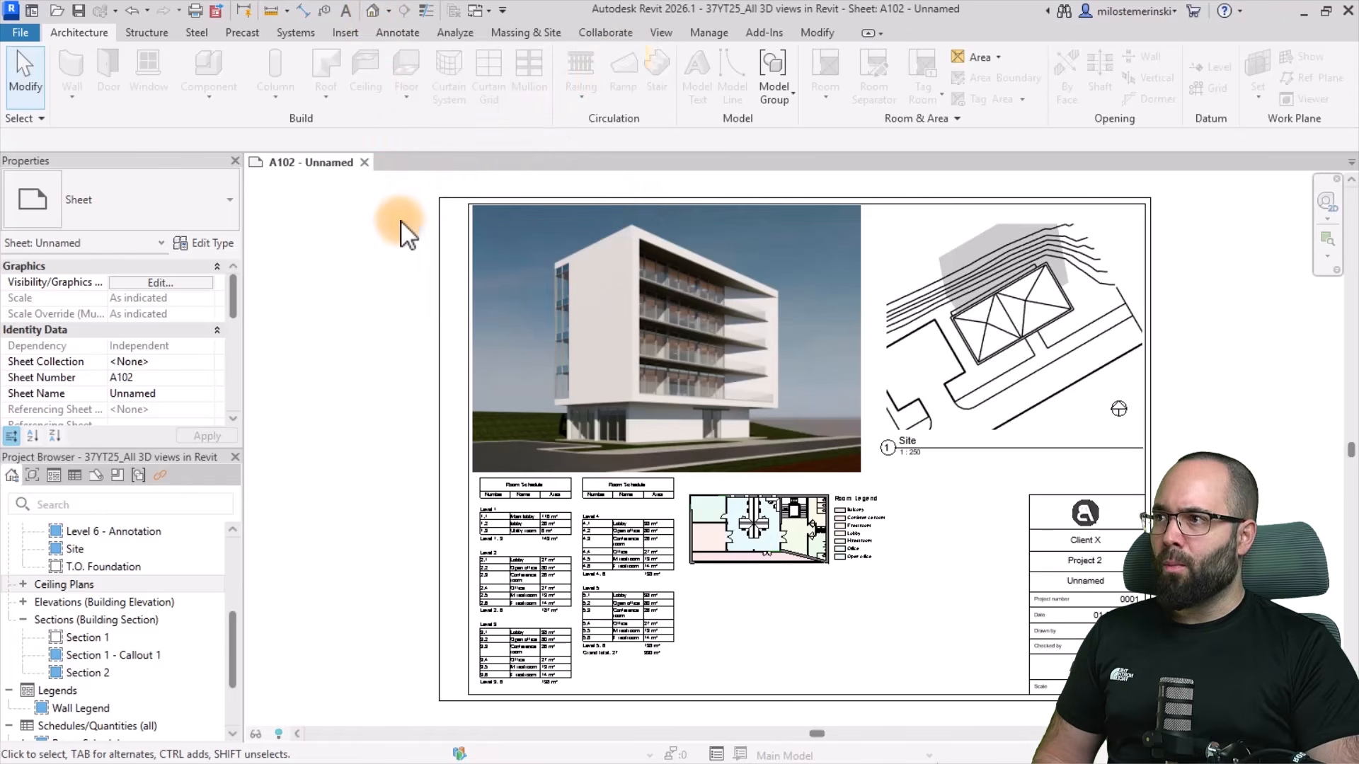
Create a default 3D view of the building and expand the 3D Views group among the project's views
left_click(660, 33)
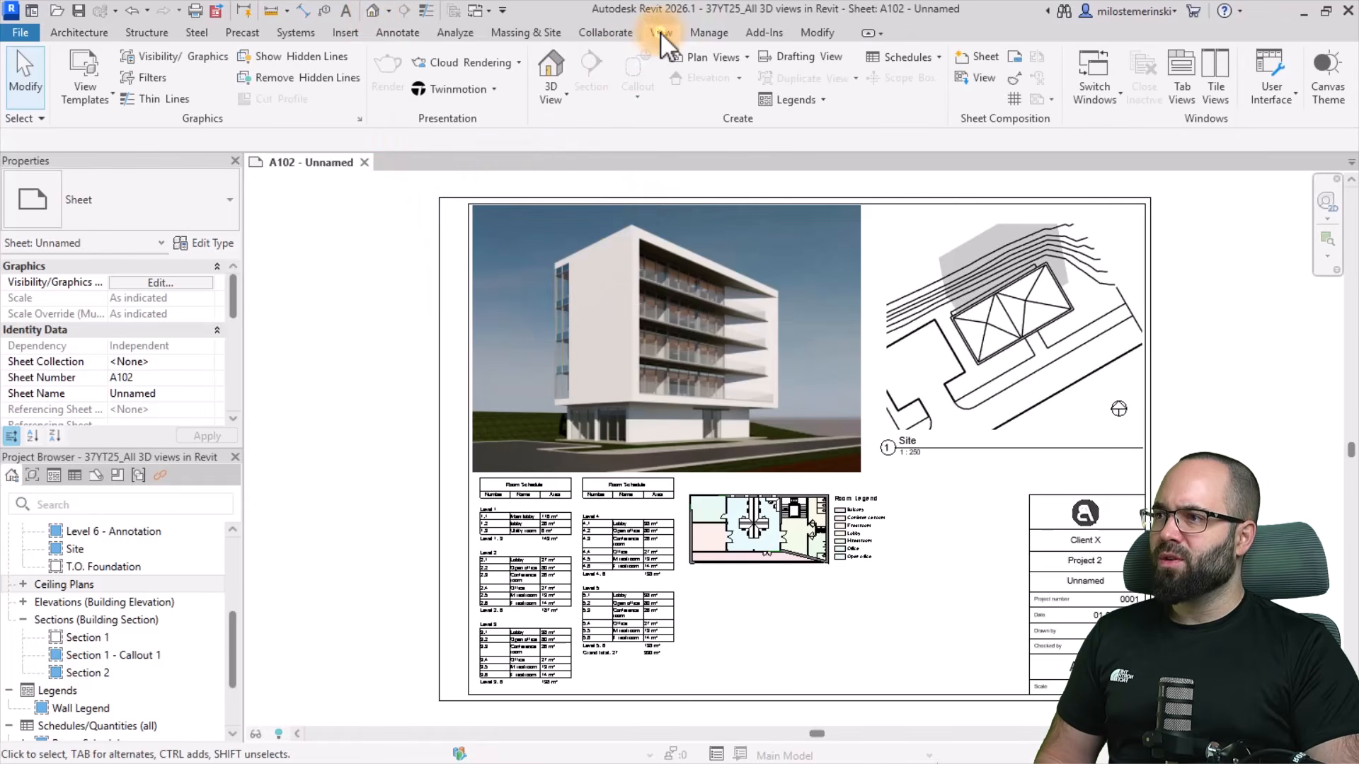
left_click(552, 70)
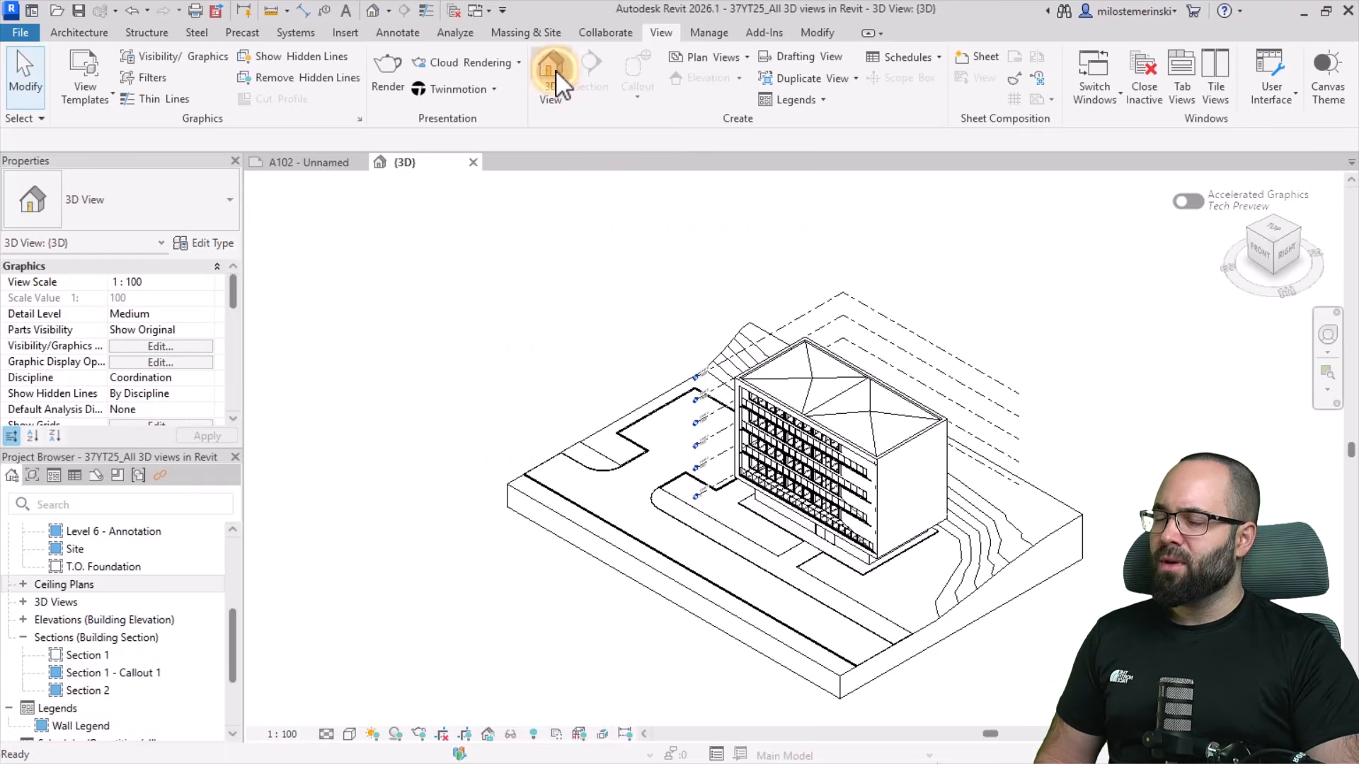
middle_click_drag(752, 533, 588, 487)
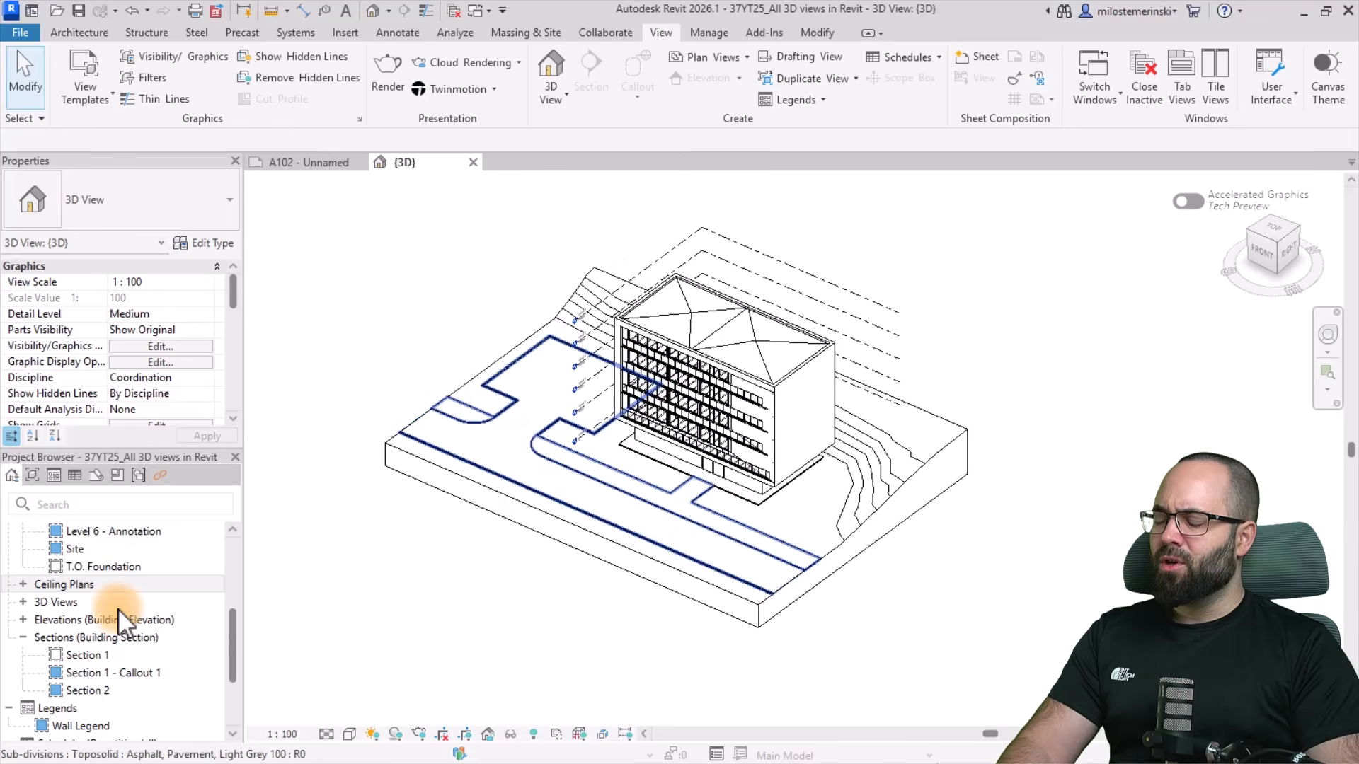
left_click(24, 601)
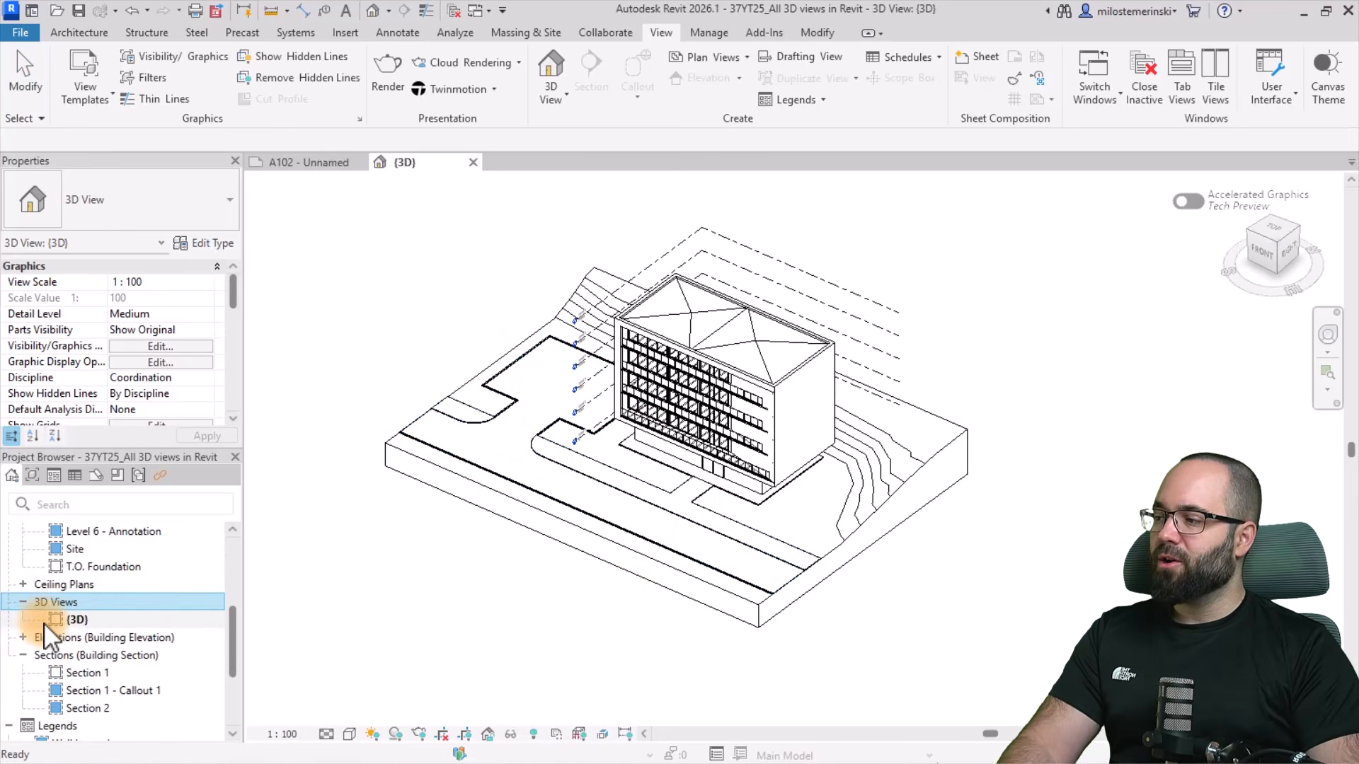
middle_click_drag(774, 564, 830, 547, "shift")
scroll(684, 297, "up", 2)
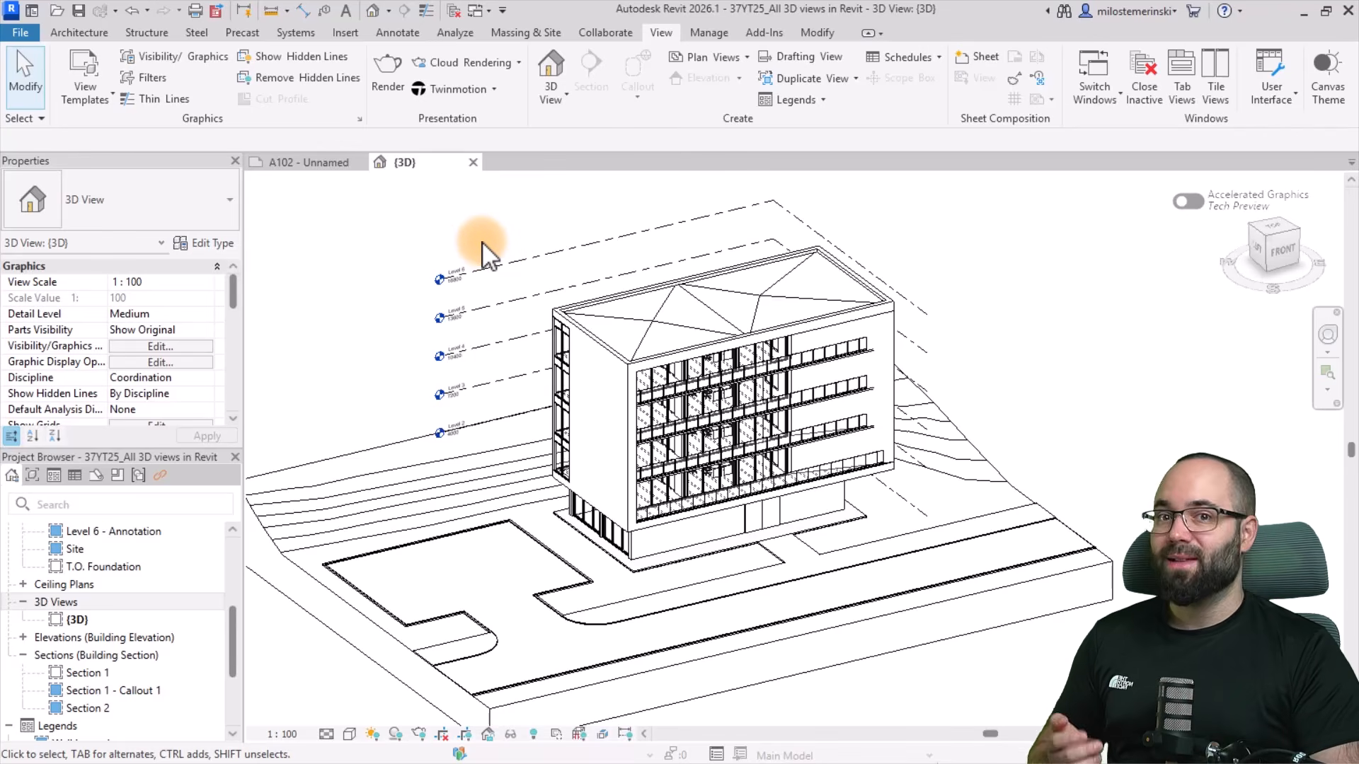
mouse_move(529, 276)
middle_mouse_down("shift")
mouse_move(557, 281)
mouse_move(532, 266)
middle_mouse_up("shift")
middle_click_drag(389, 348, 417, 321)
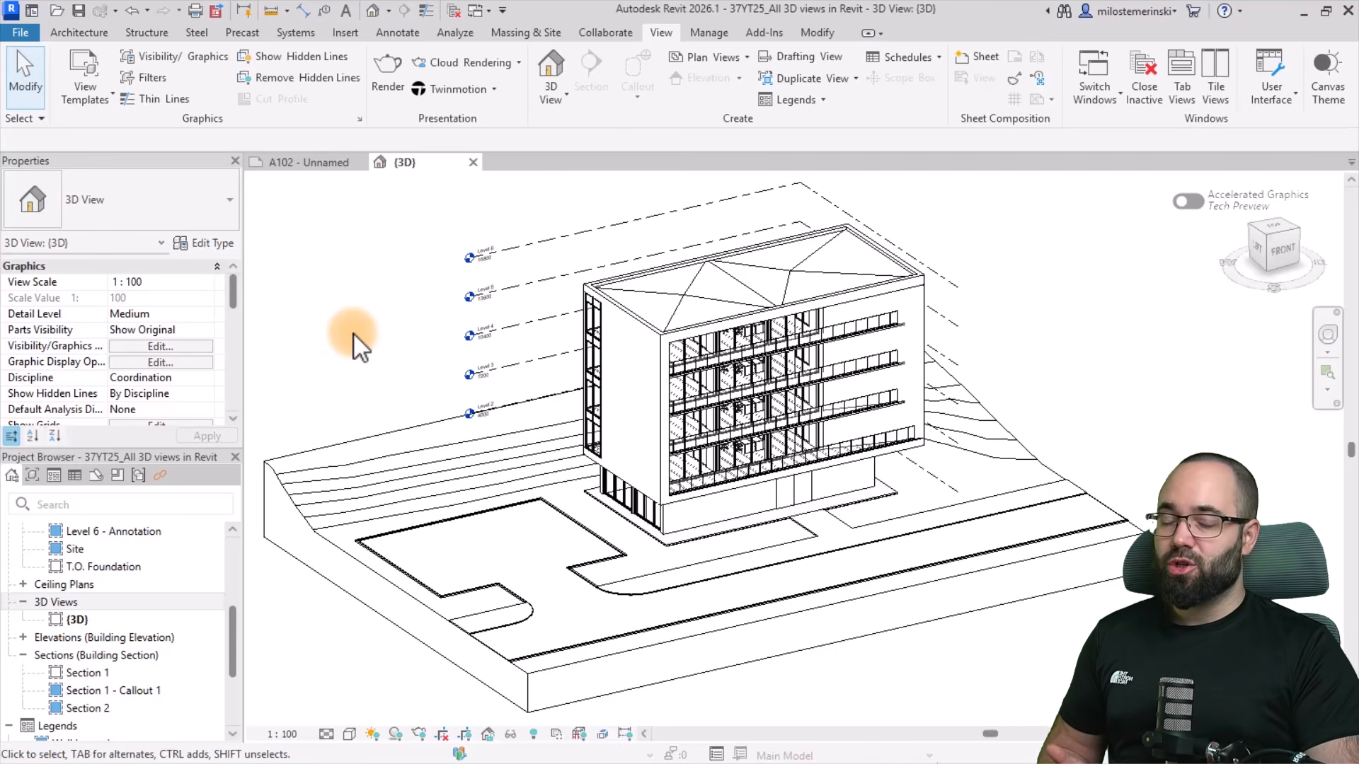
Review the 3D view's available scales and the custom scale ratio settings without changing the scale
left_click(127, 282)
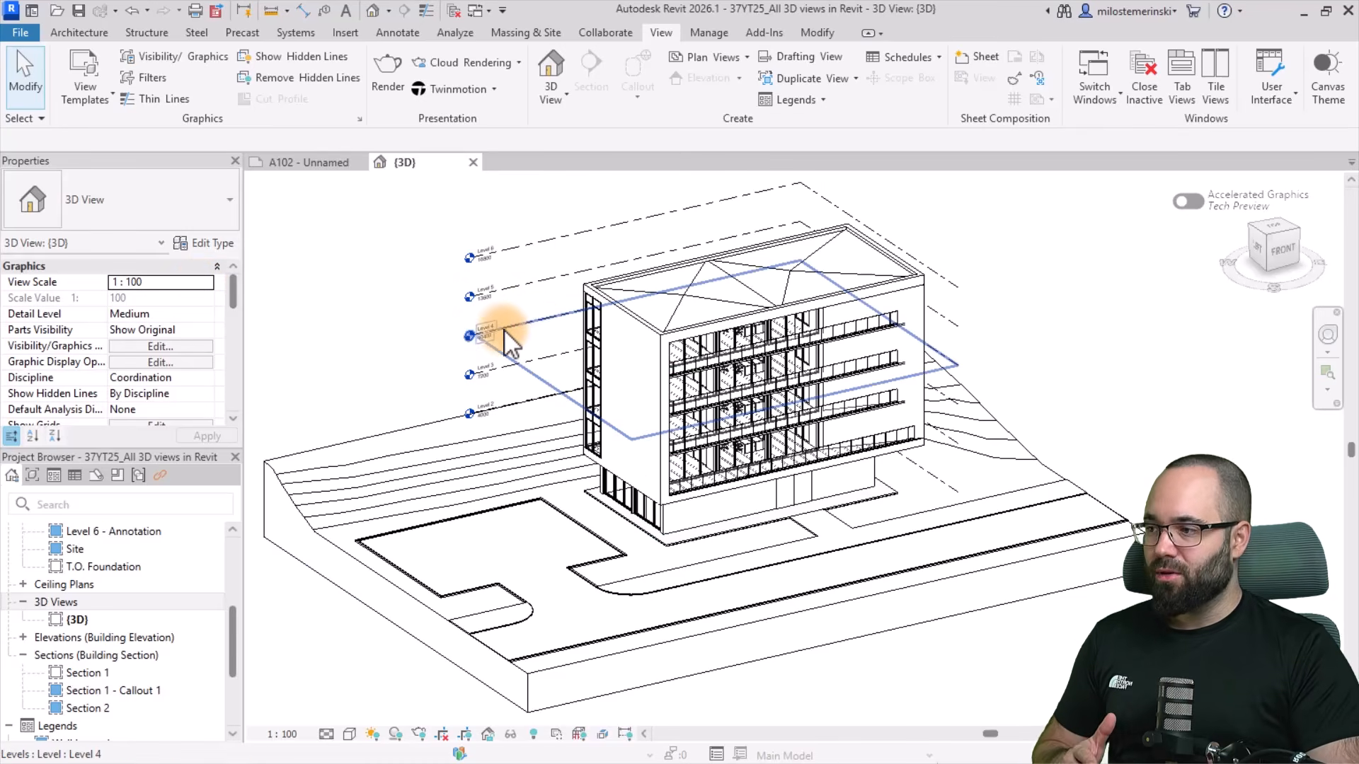
left_click(283, 735)
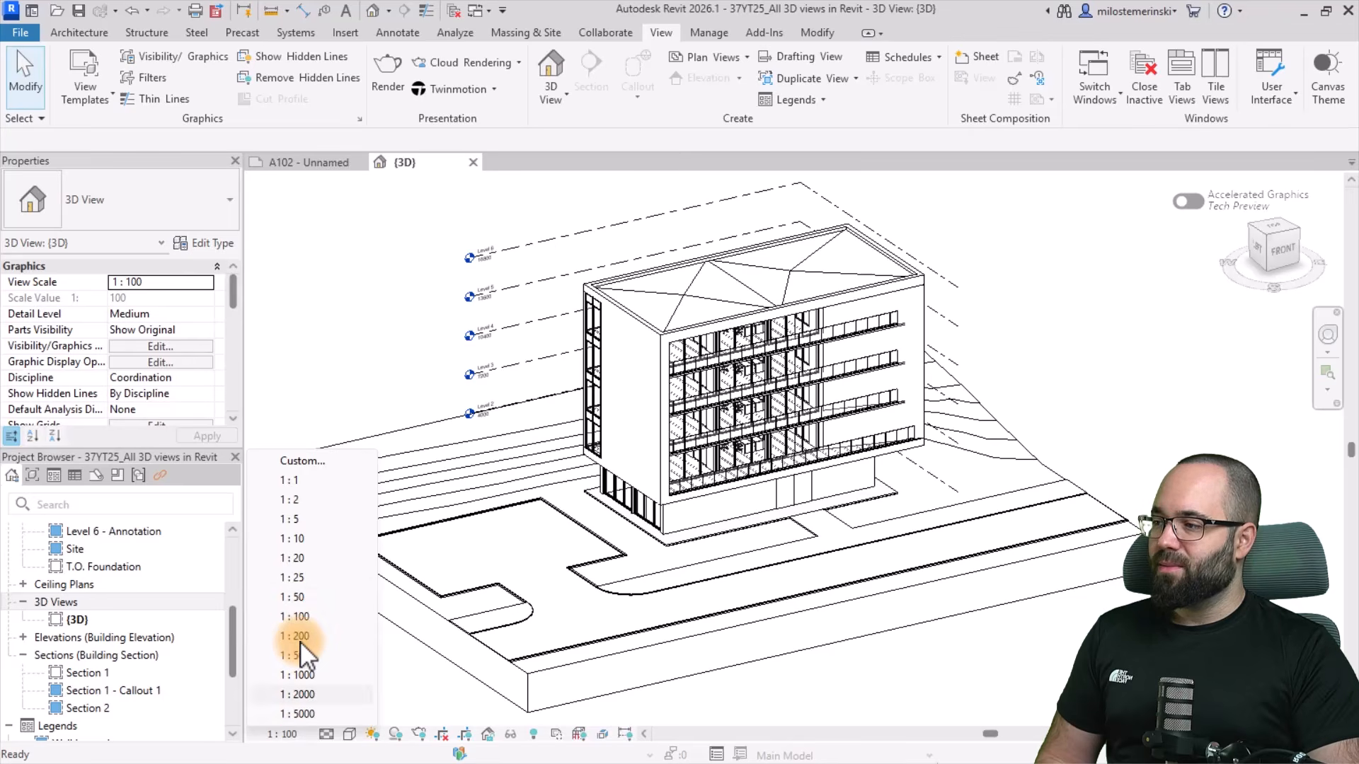
left_click(295, 461)
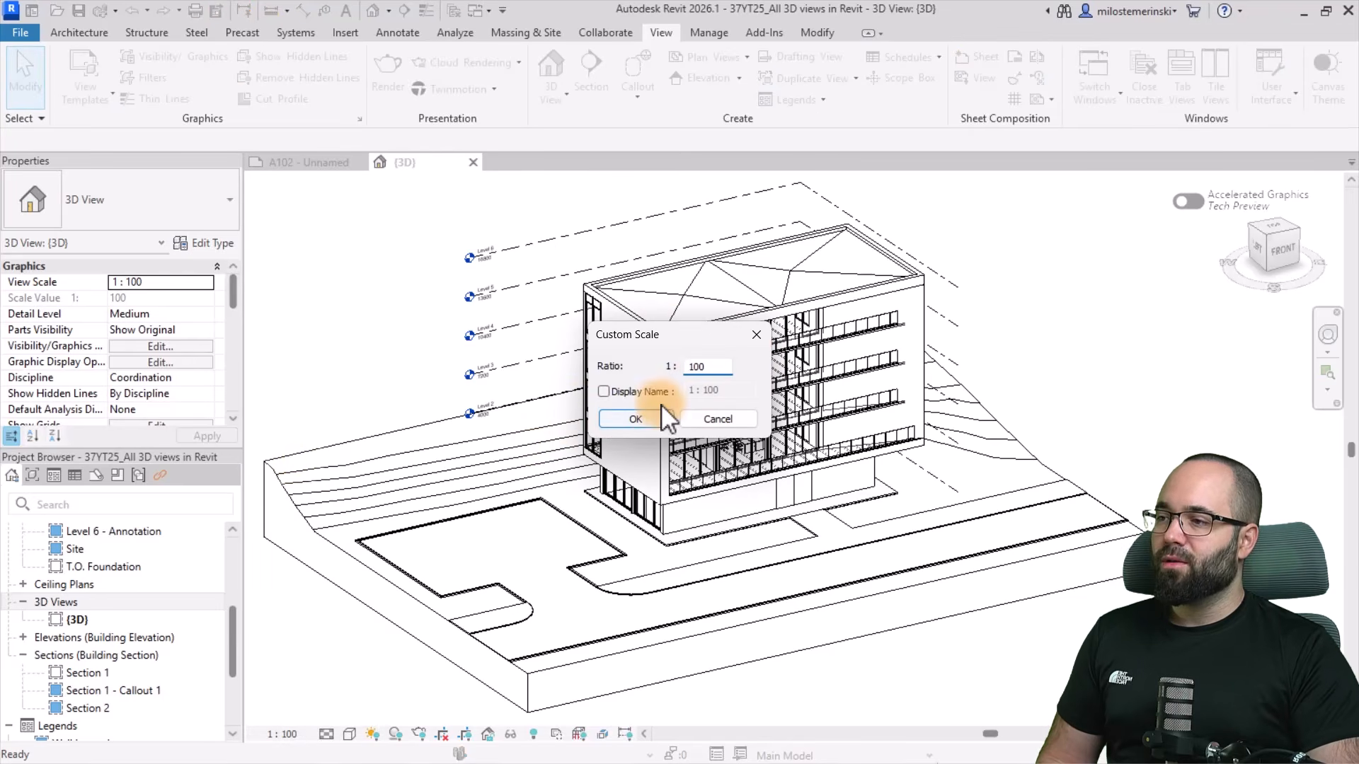
left_click(752, 334)
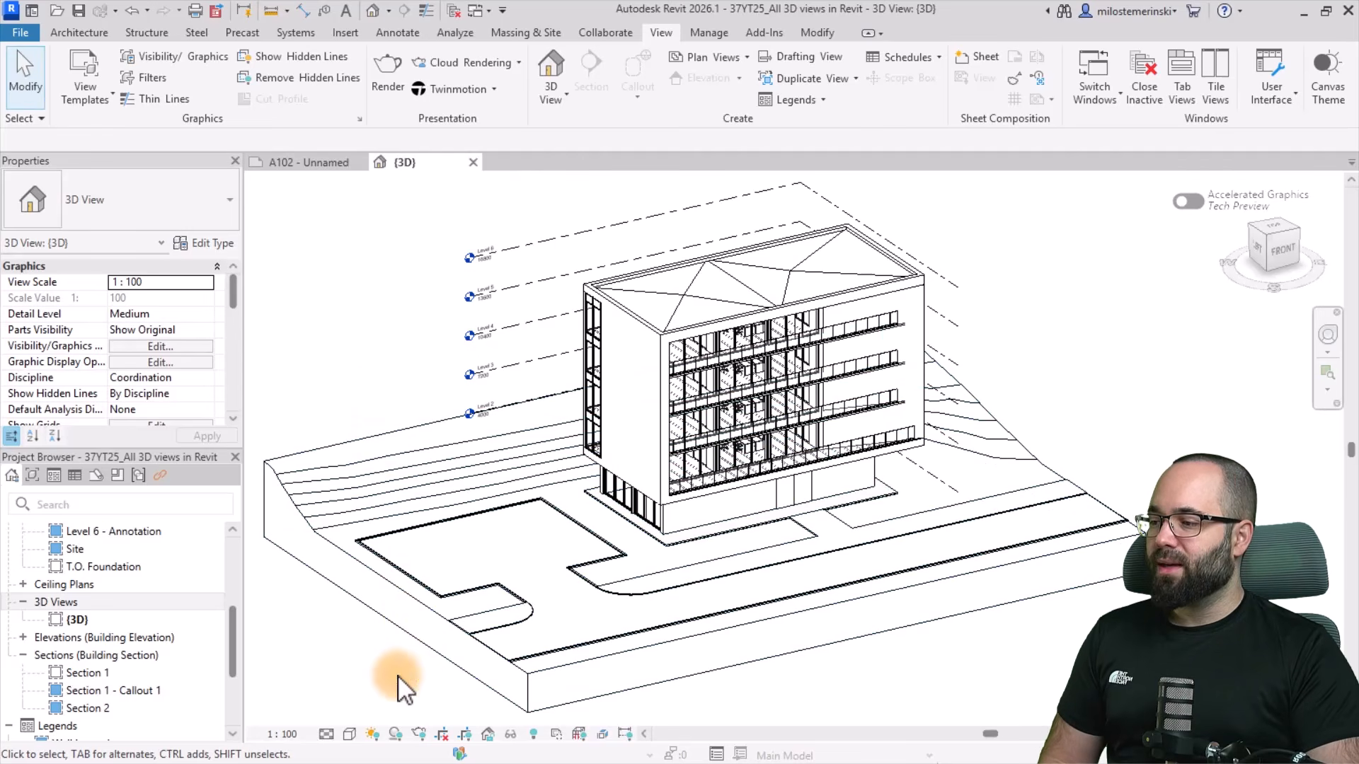
Review the visual styles available for the 3D view and open its Graphic Display Options
left_click(349, 734)
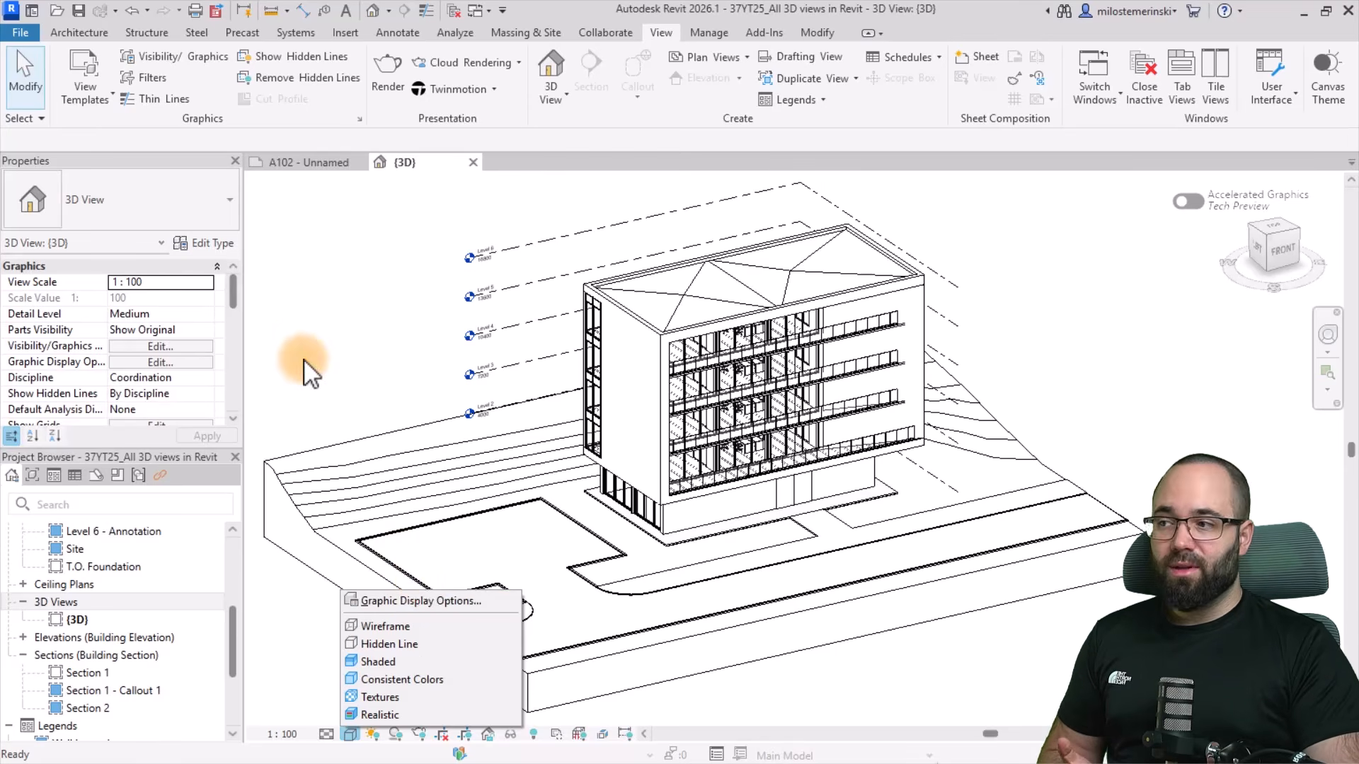
left_click(283, 360)
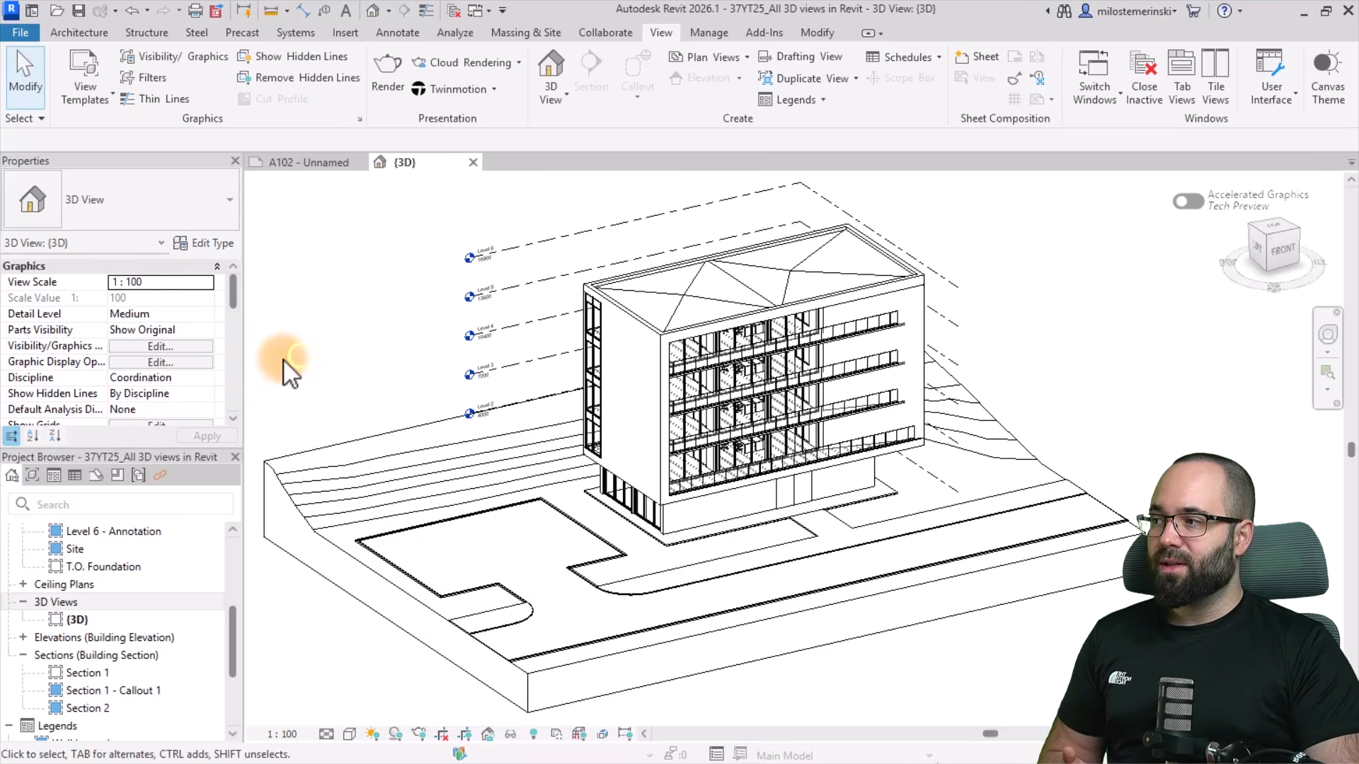
left_click(128, 364)
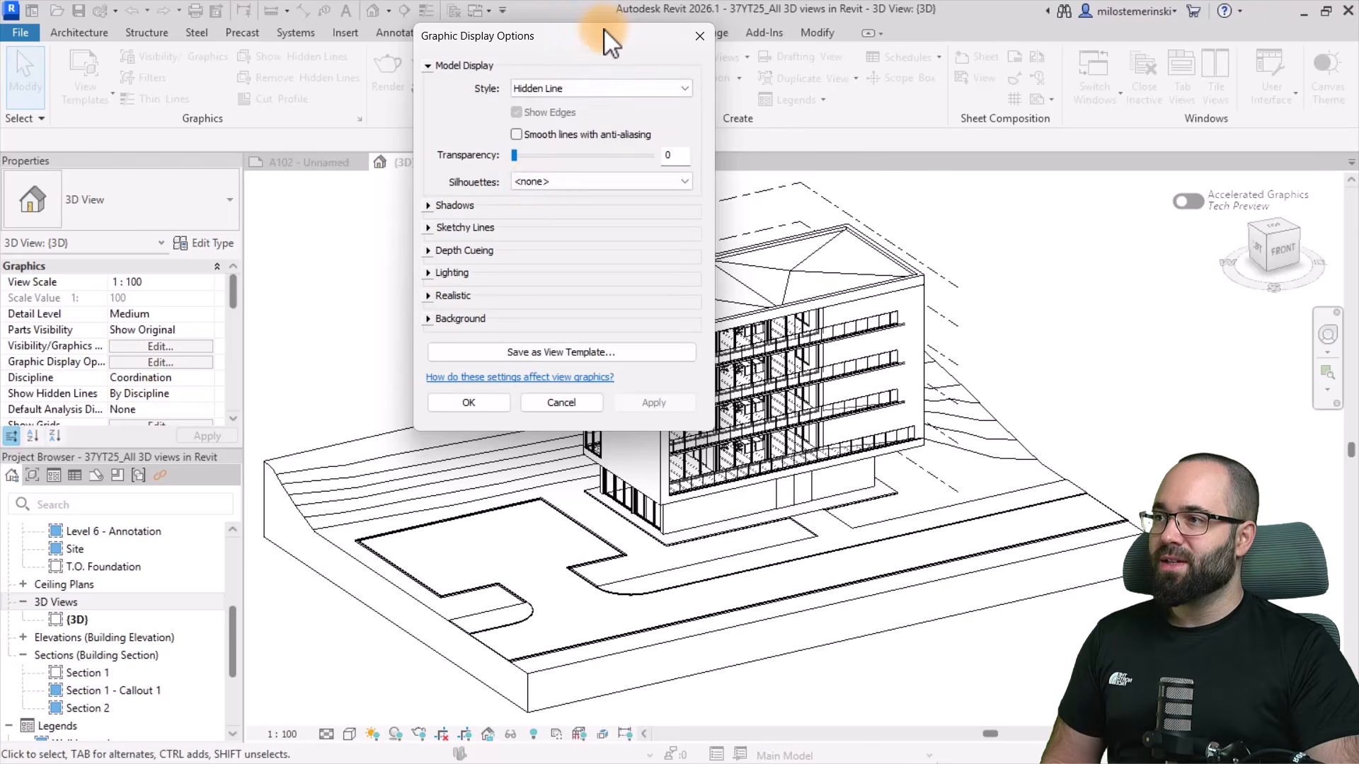
left_click_drag(491, 176, 472, 223)
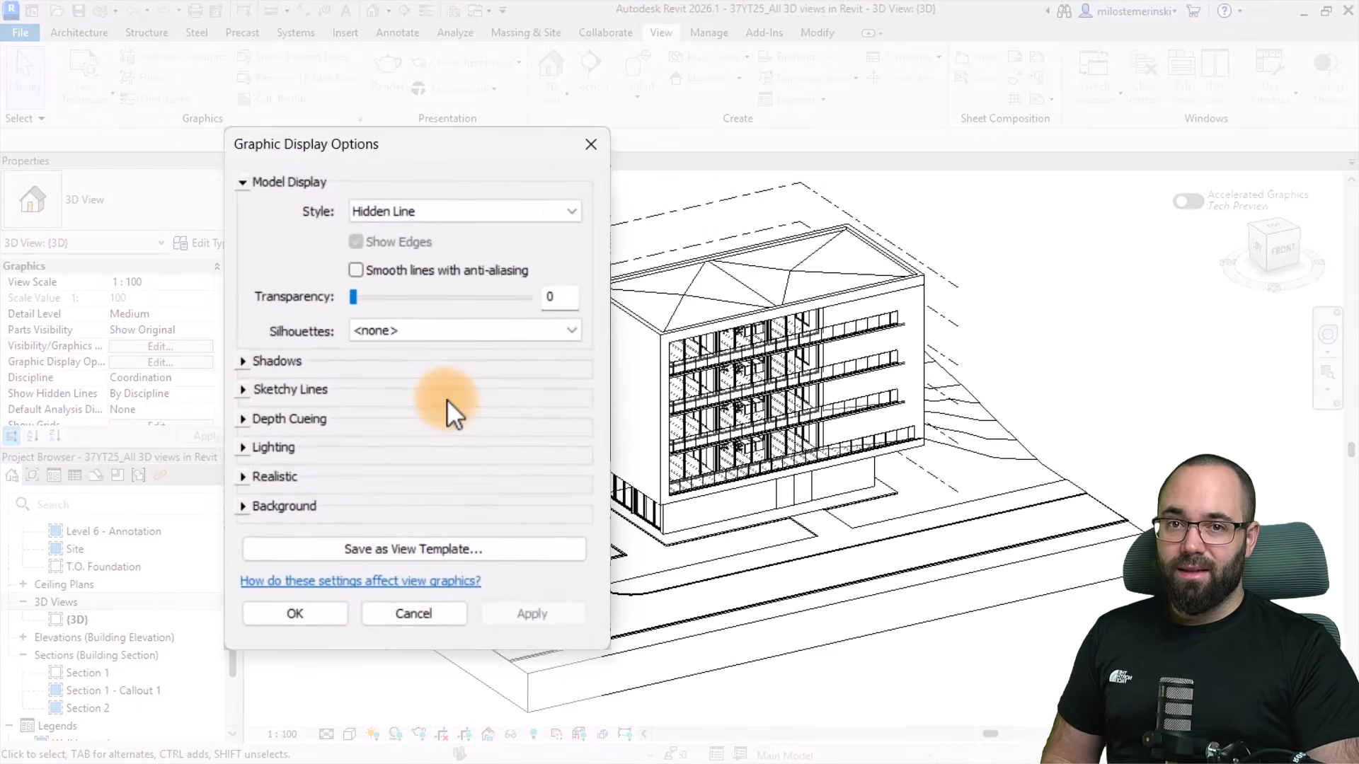
Apply the Realistic style to the 3D view in its graphic display options
left_click(329, 144)
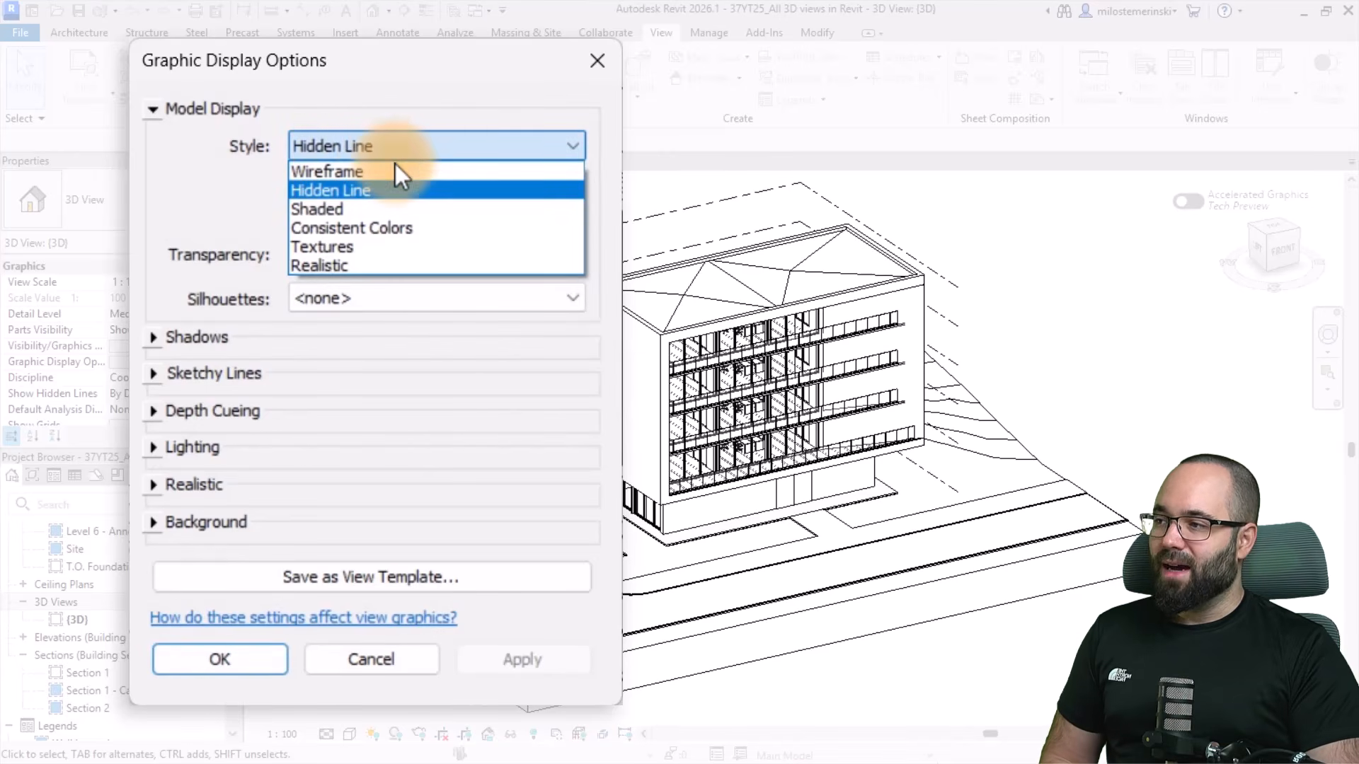
left_click(332, 269)
left_click(502, 657)
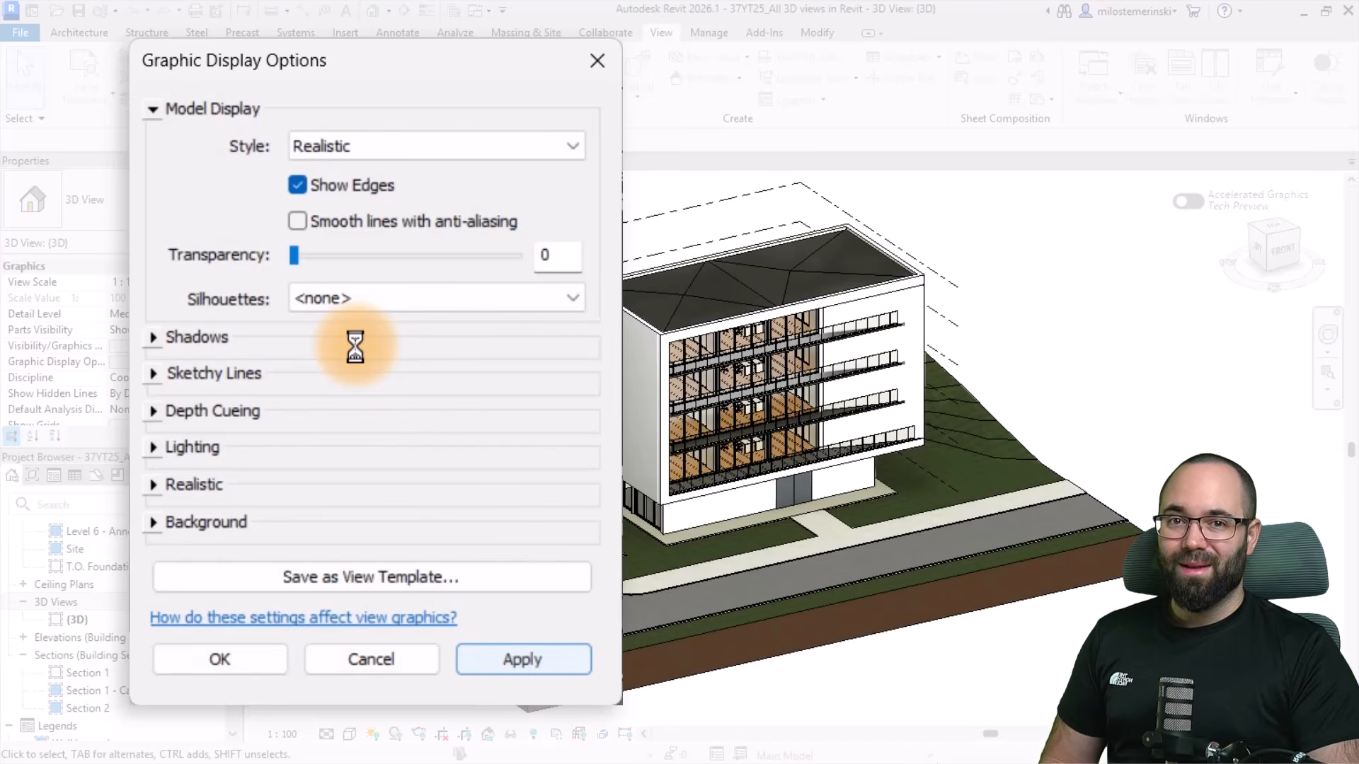
Hide the model edges in the Realistic style, apply the change, and show the edges again
left_click(298, 187)
left_click(515, 660)
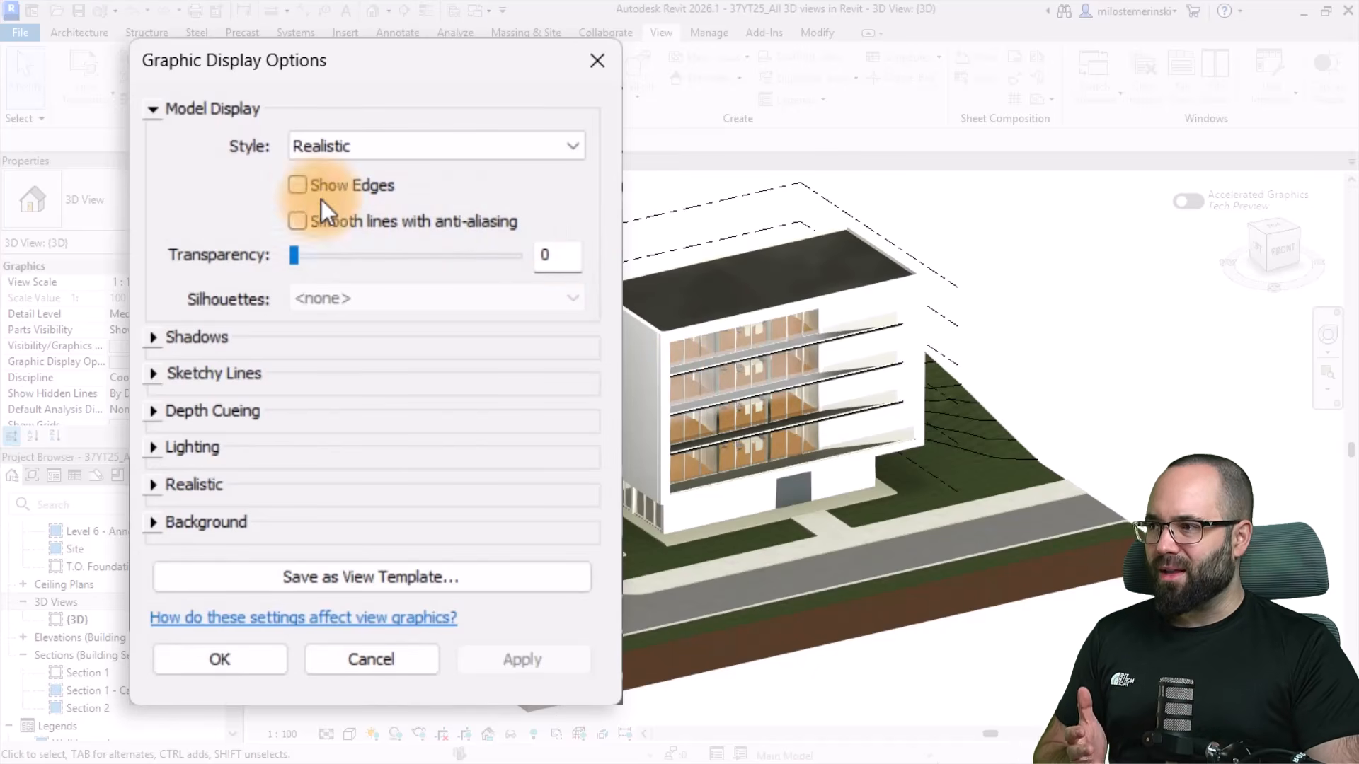
left_click(301, 186)
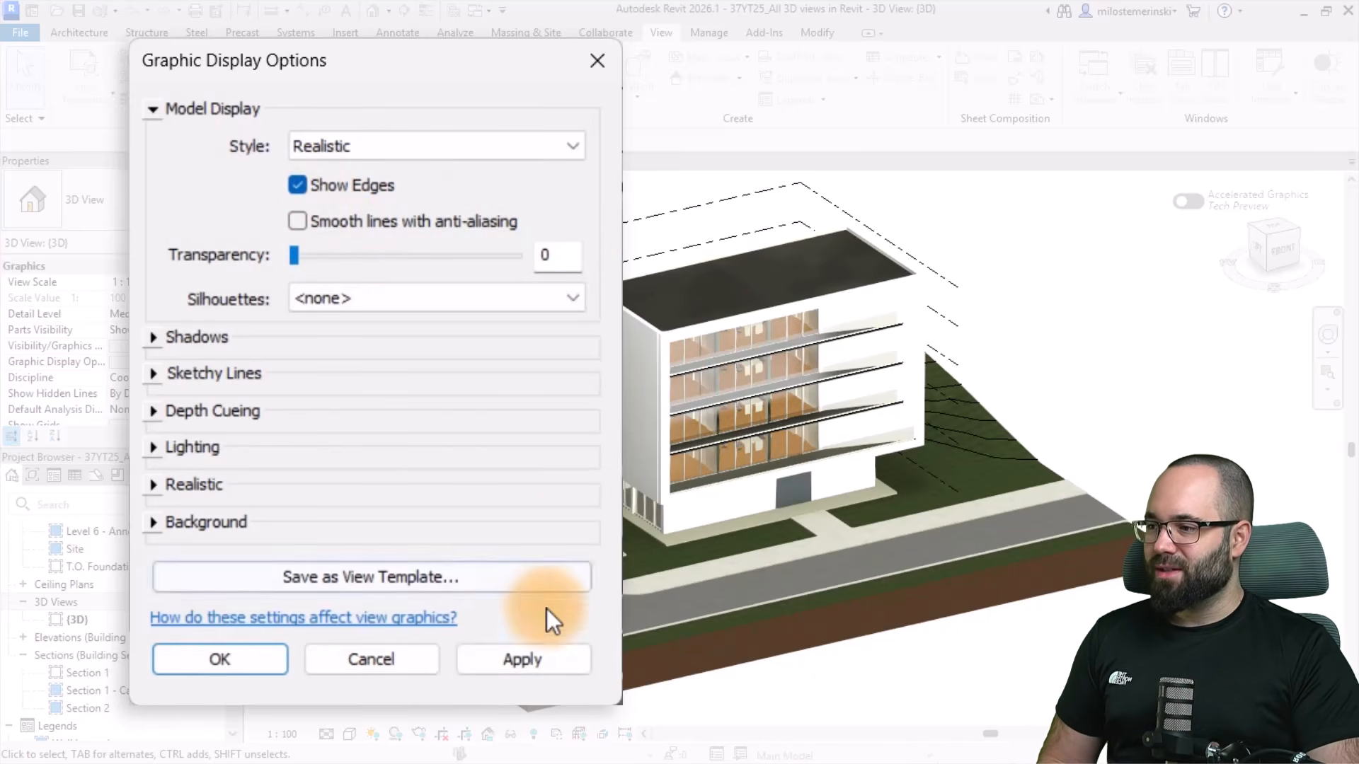
left_click(511, 653)
Switch the 3D view's style back to Hidden Line, apply it, and recheck the available styles
left_click(437, 154)
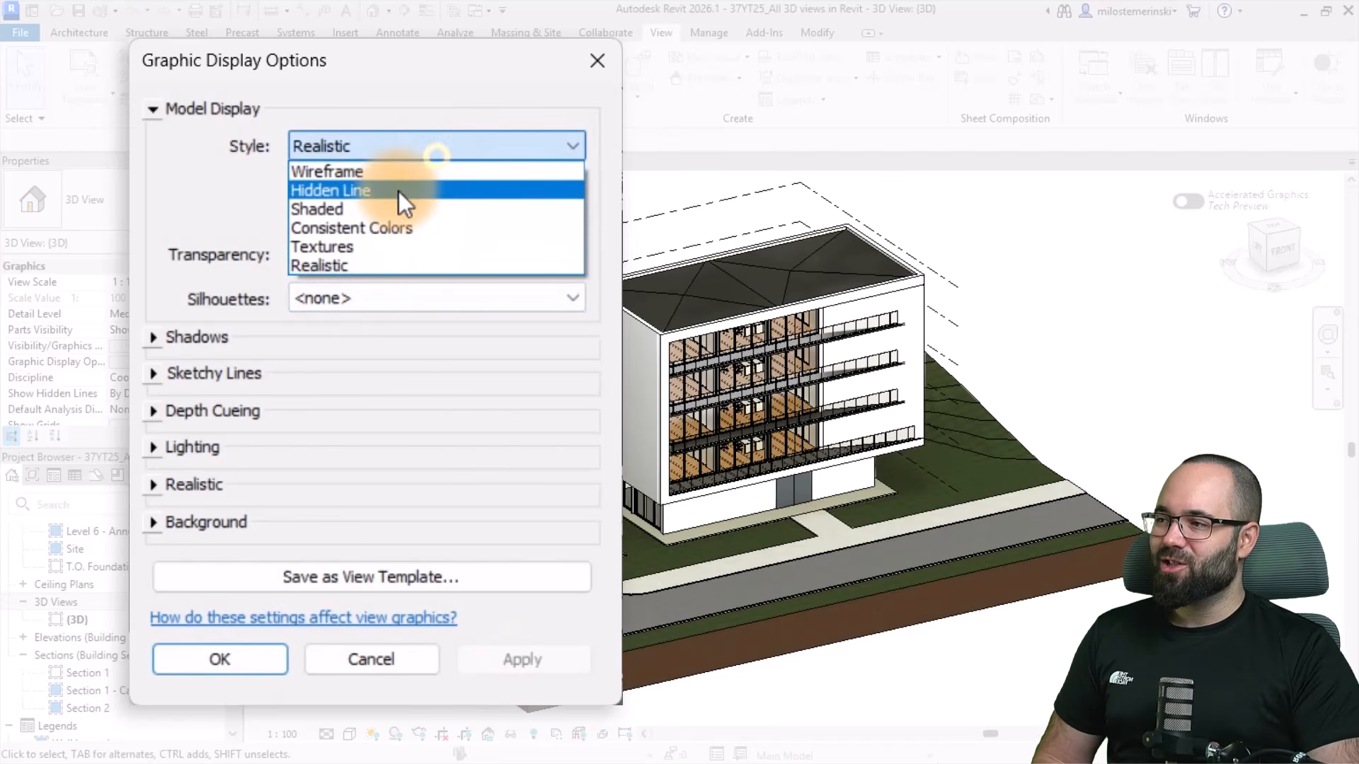
left_click(378, 191)
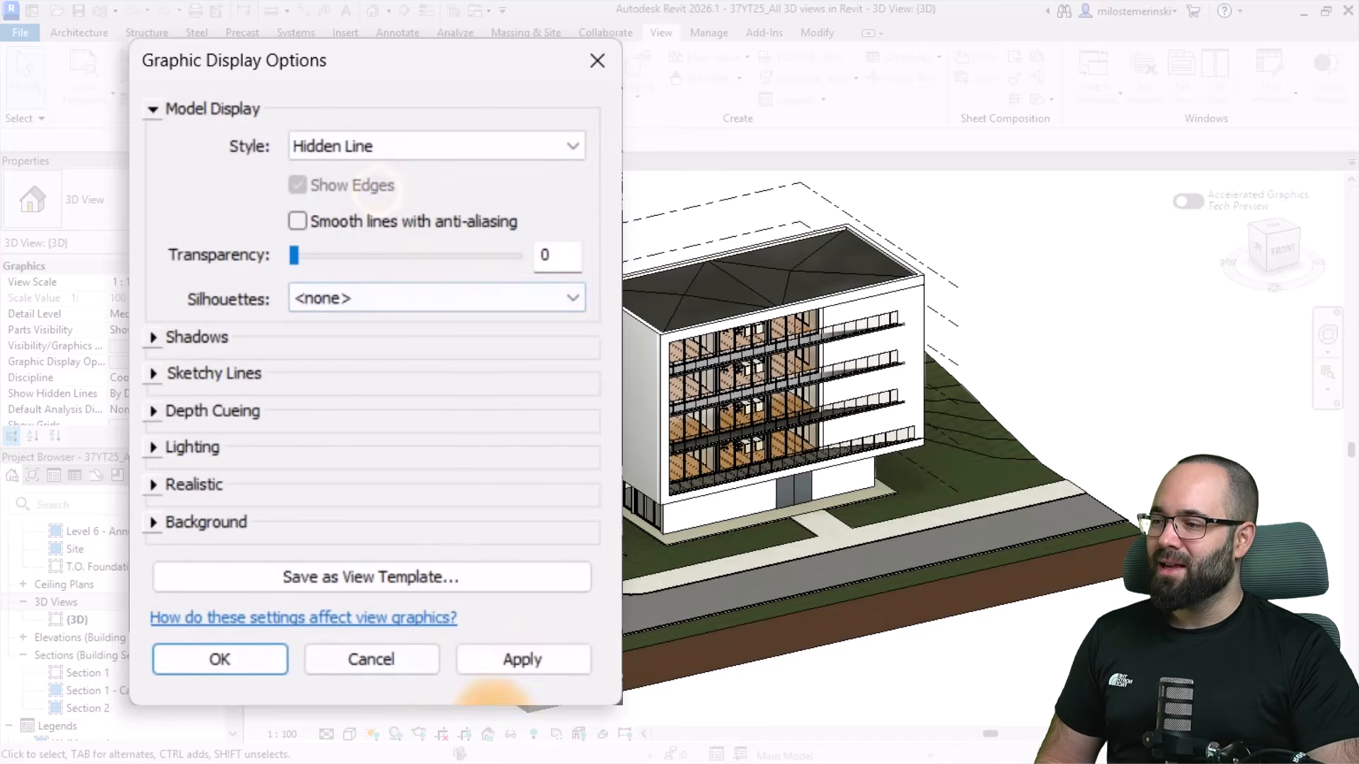
left_click(508, 660)
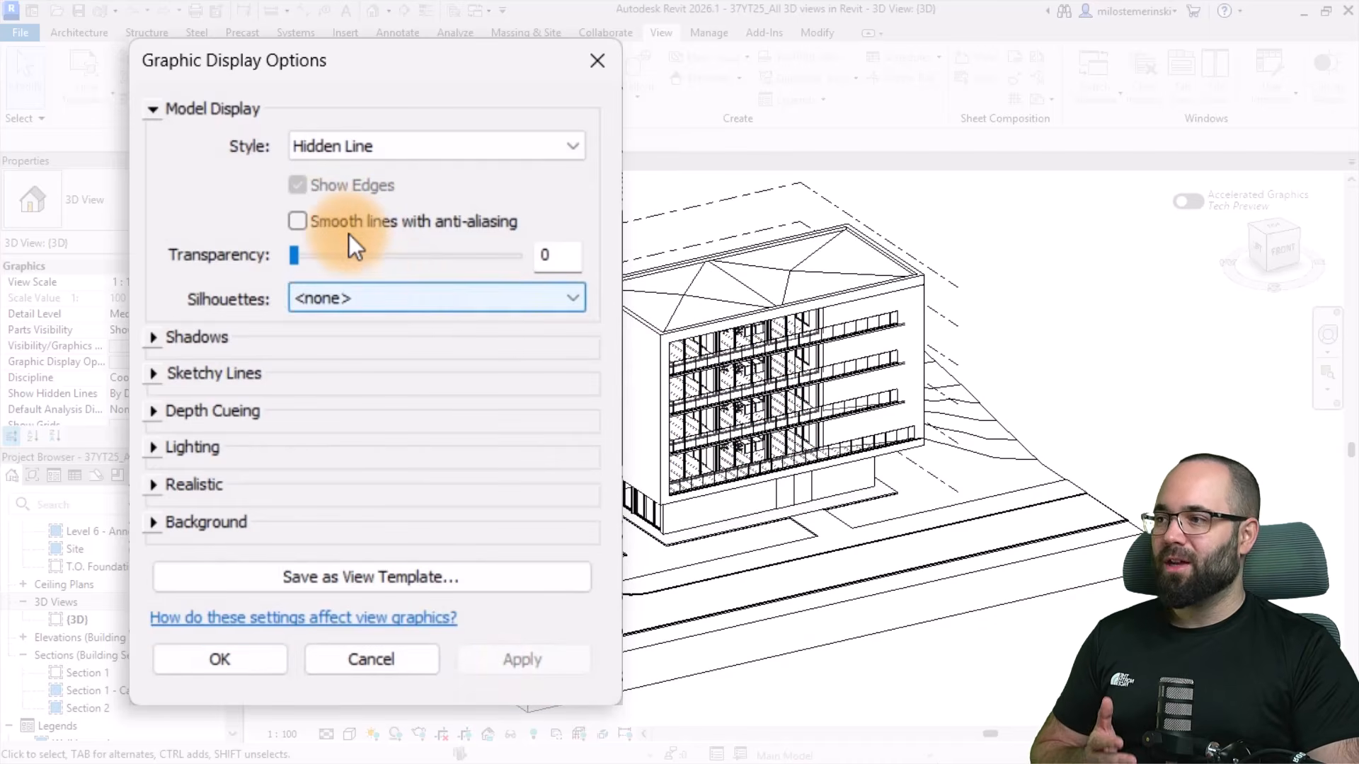
left_click(368, 150)
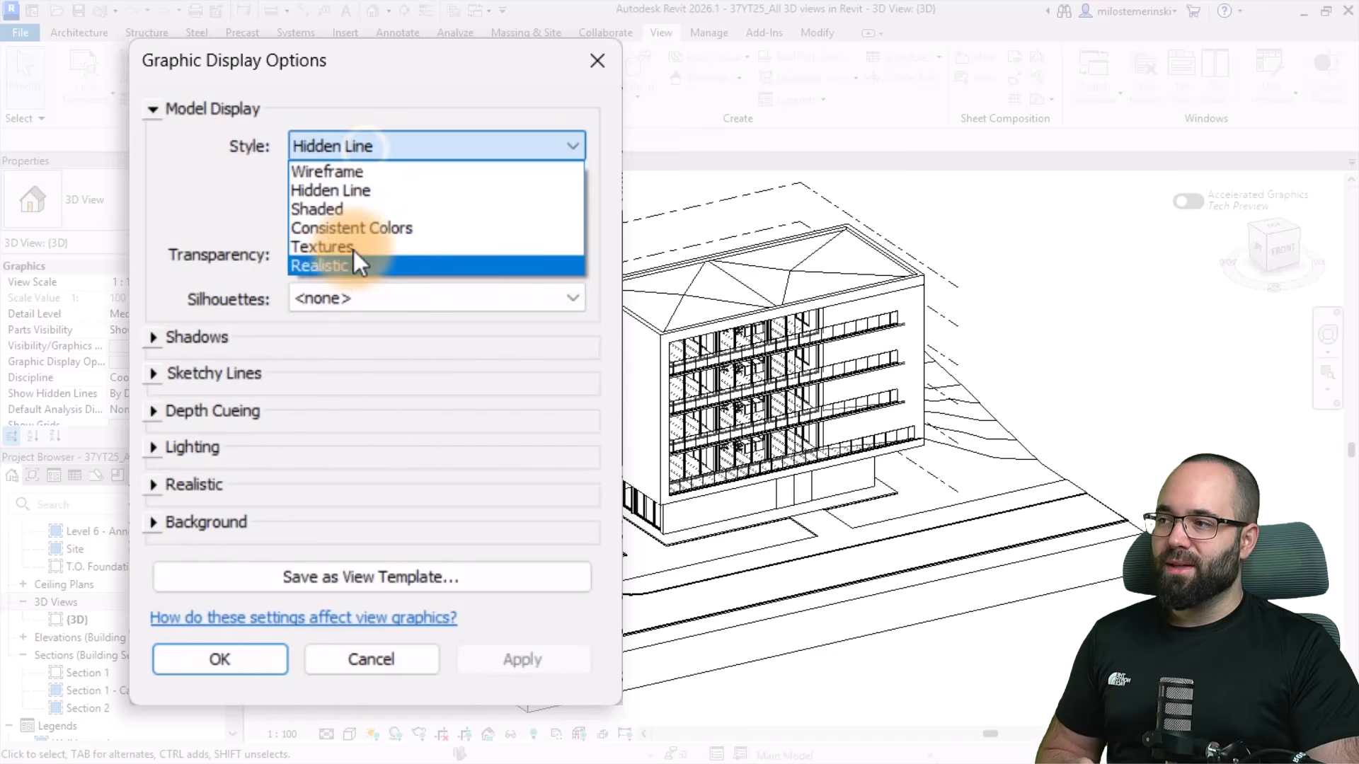
left_click(379, 155)
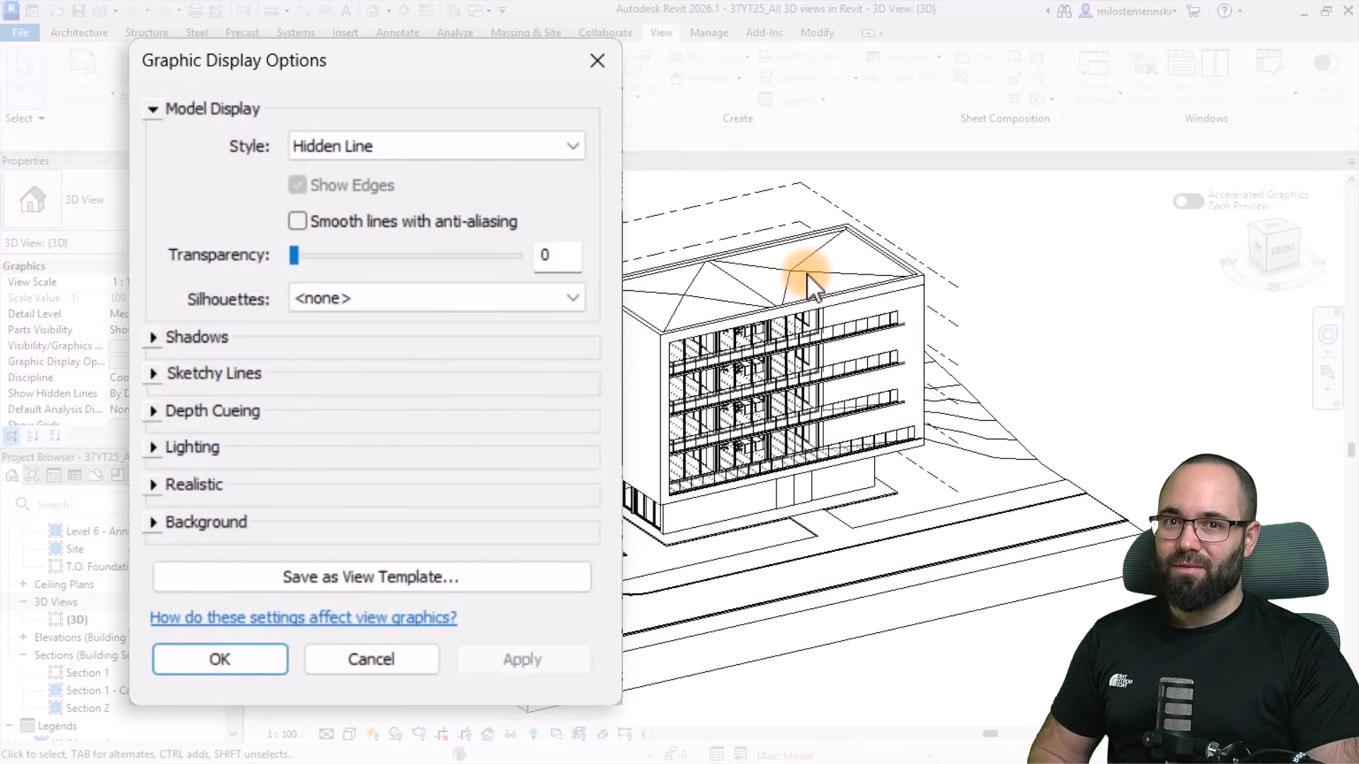
Turn on line smoothing with anti-aliasing, then enable cast shadows and ambient shadows for the 3D view
left_click(307, 225)
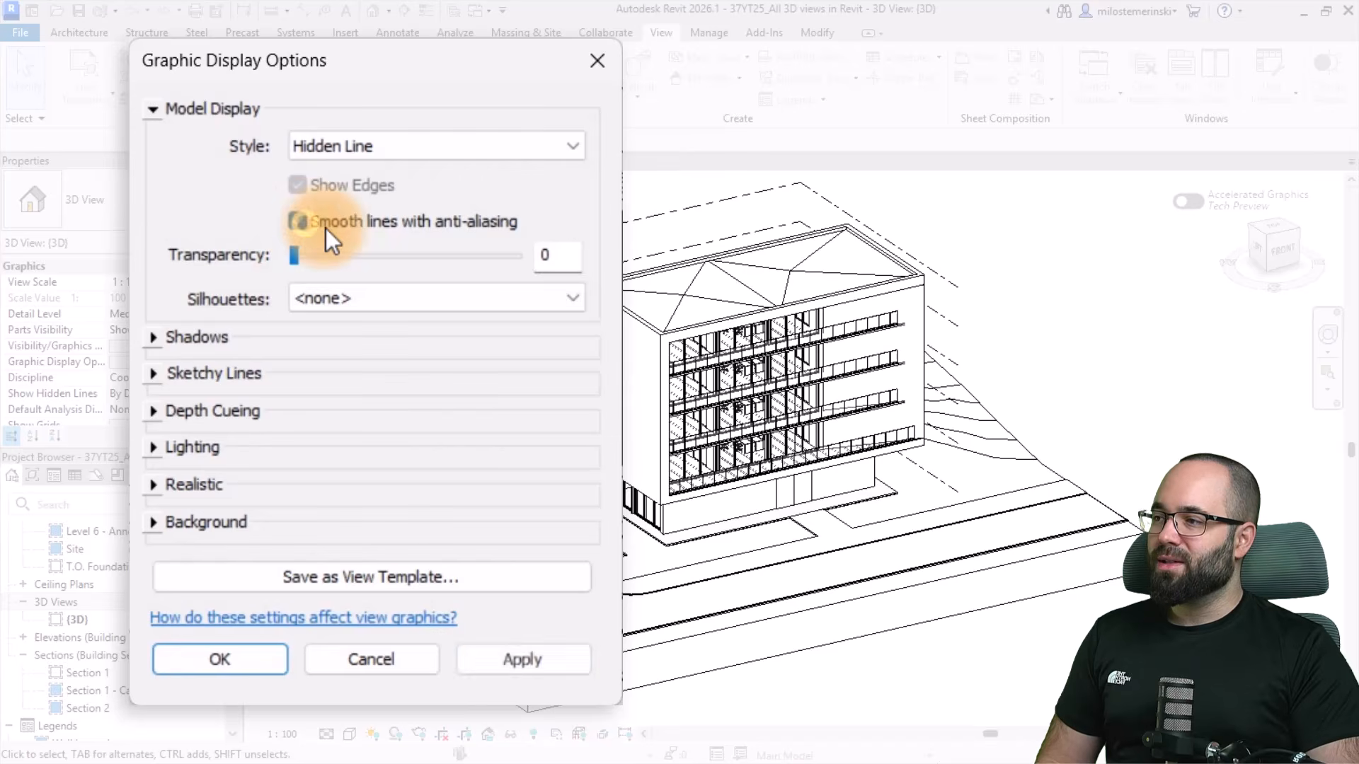
left_click(503, 655)
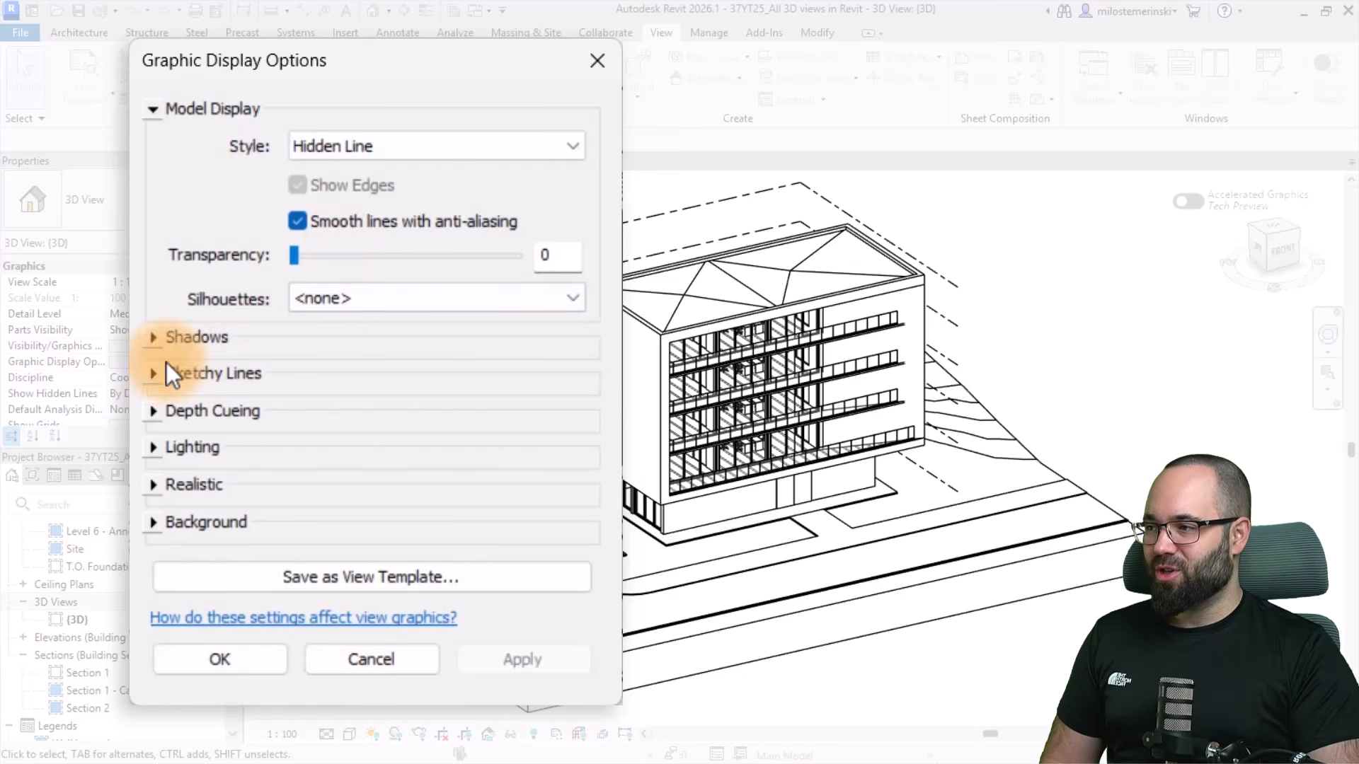
left_click(151, 339)
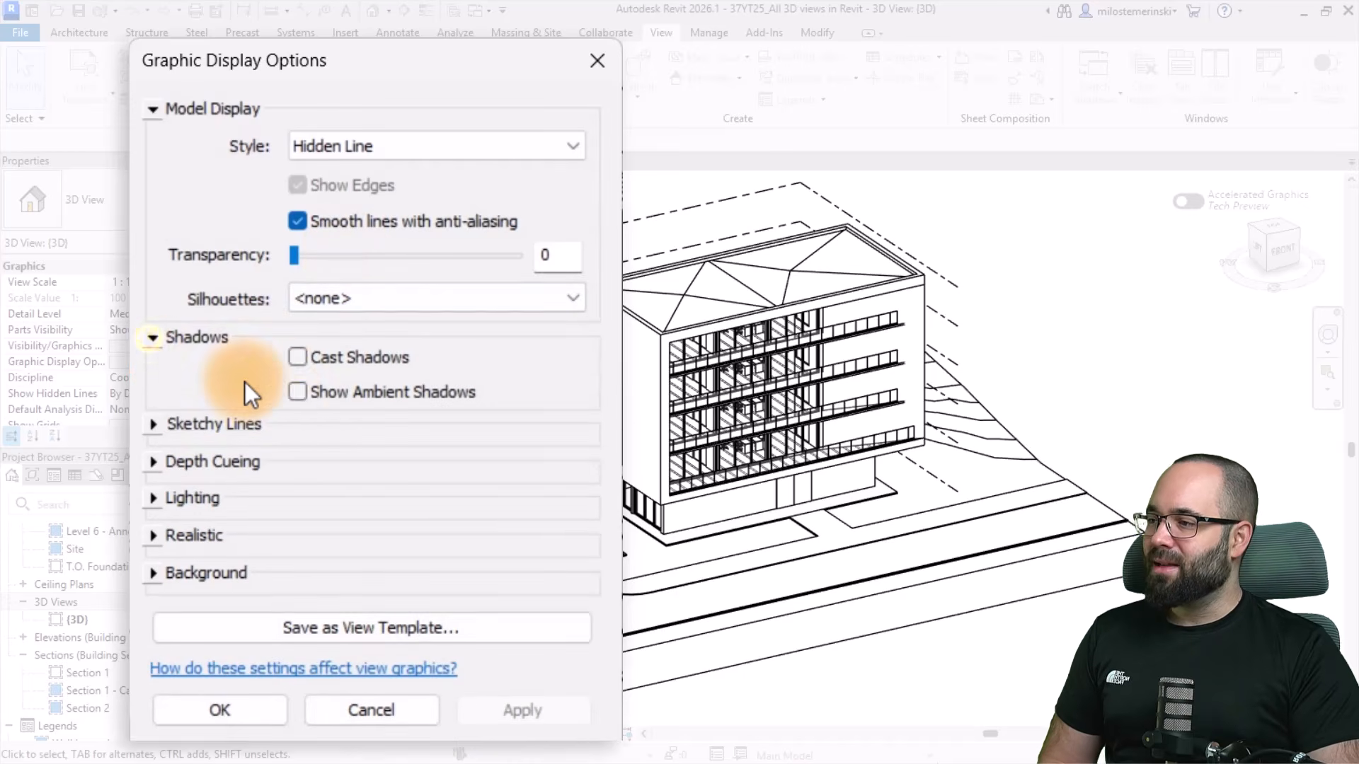
left_click(300, 358)
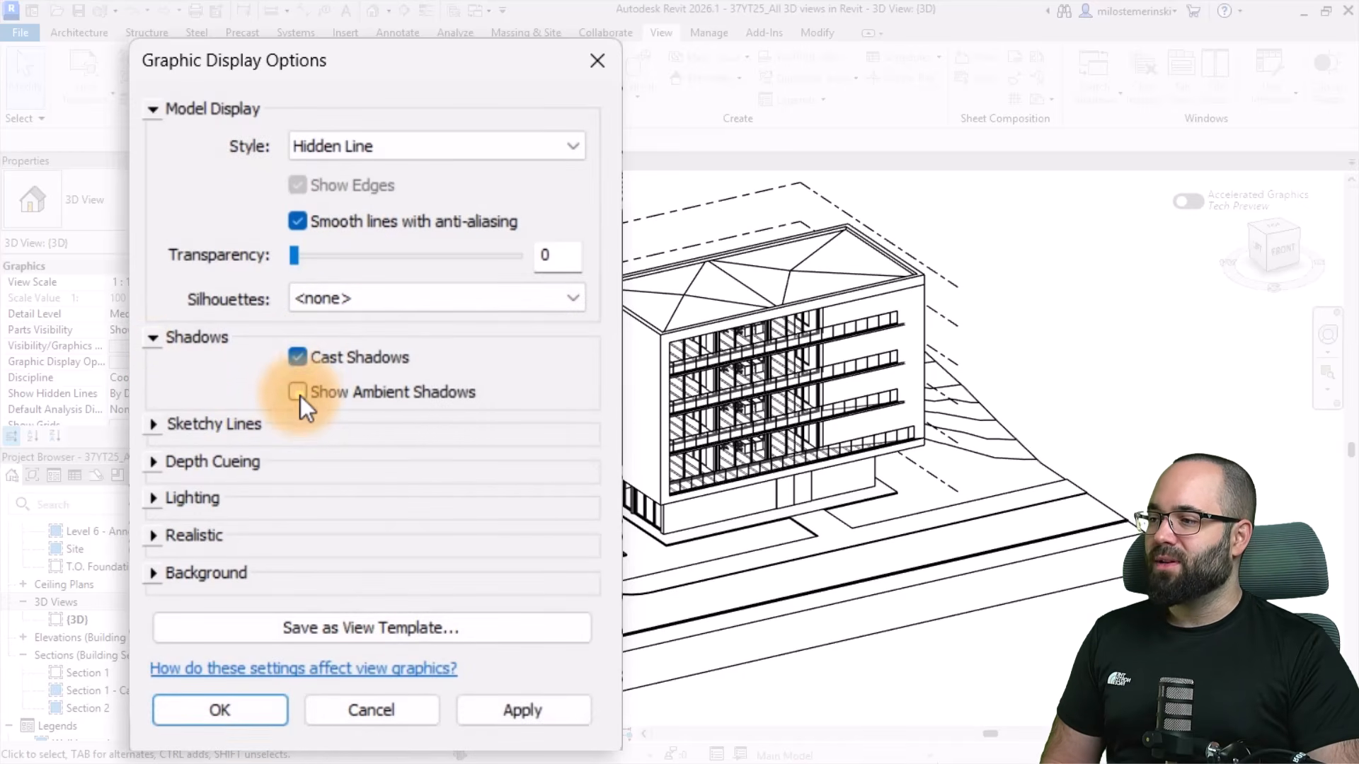
left_click(300, 392)
left_click(497, 709)
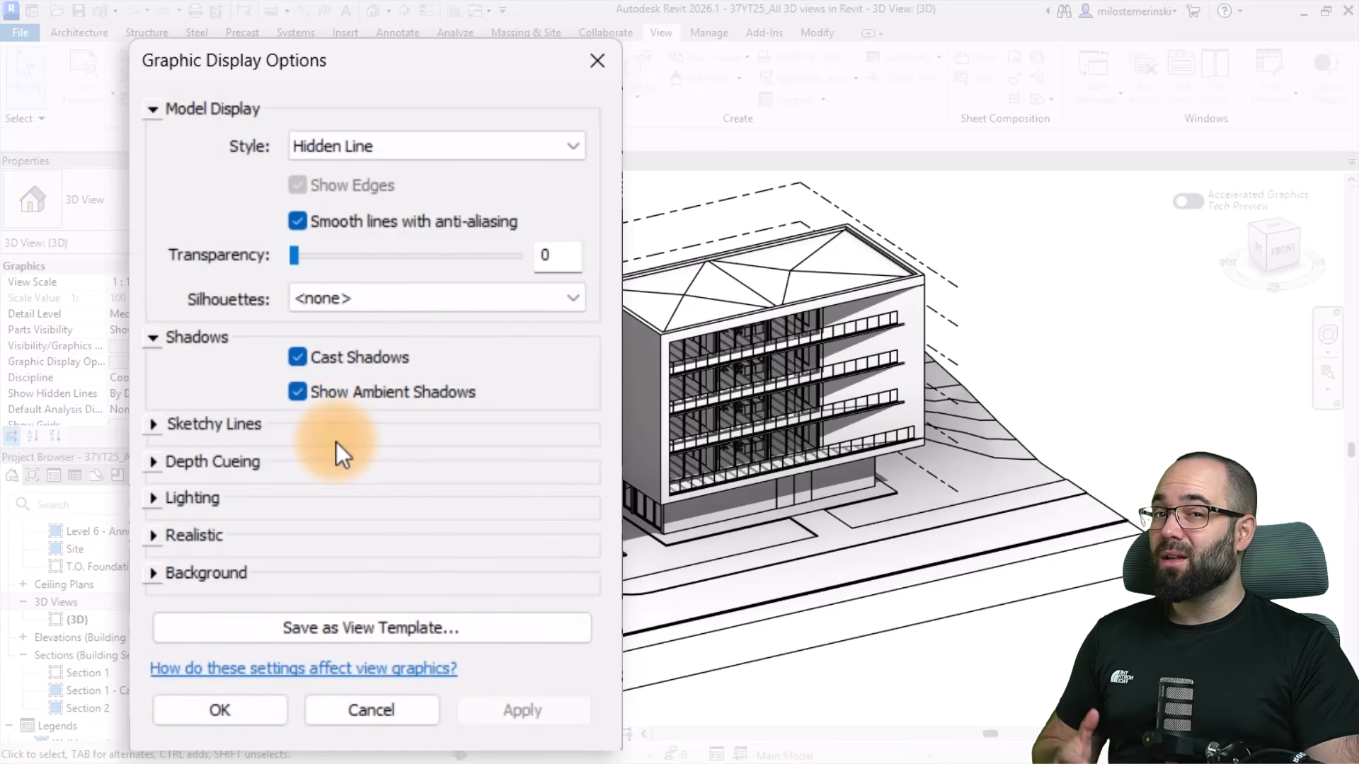
Set the view's lighting to Sun 50, Ambient Light 40 and Shadows 20, apply it and close the display options
left_click(153, 498)
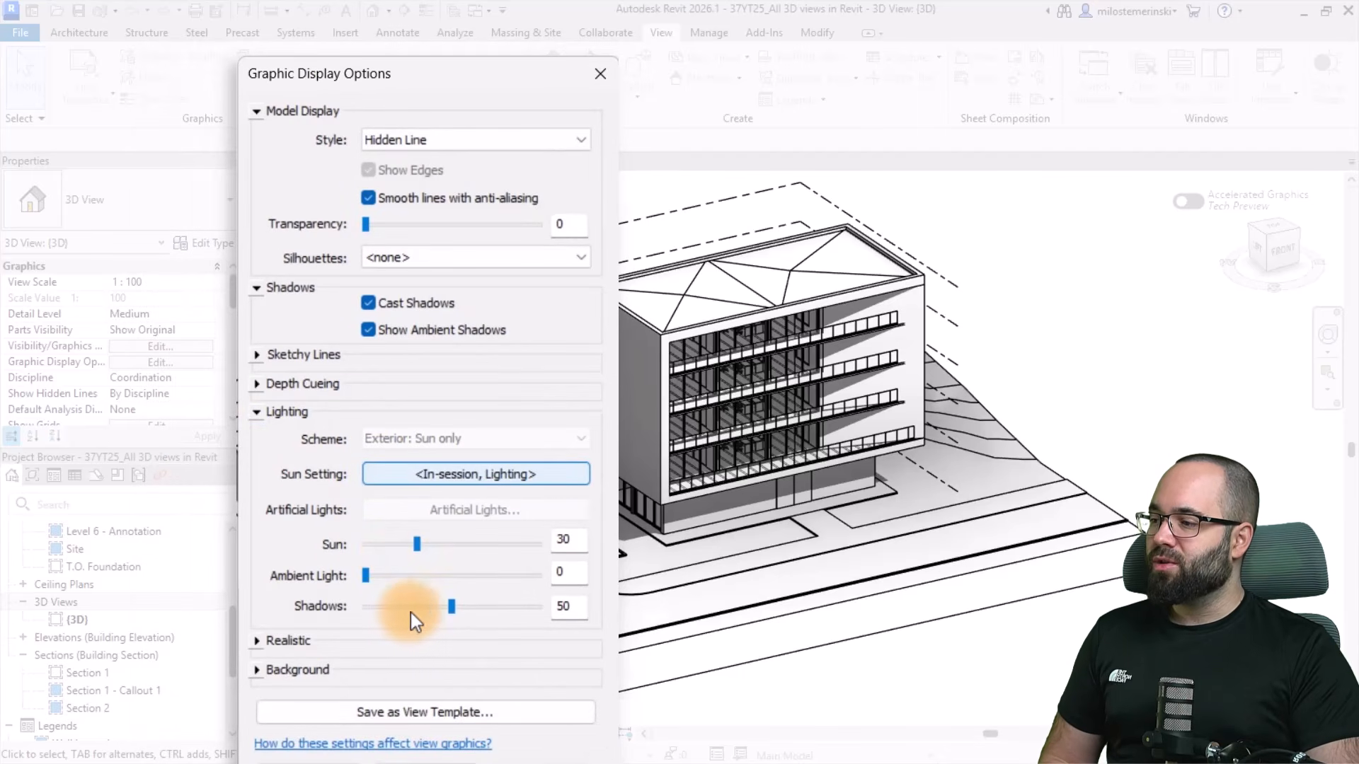
left_click_drag(401, 610, 397, 610)
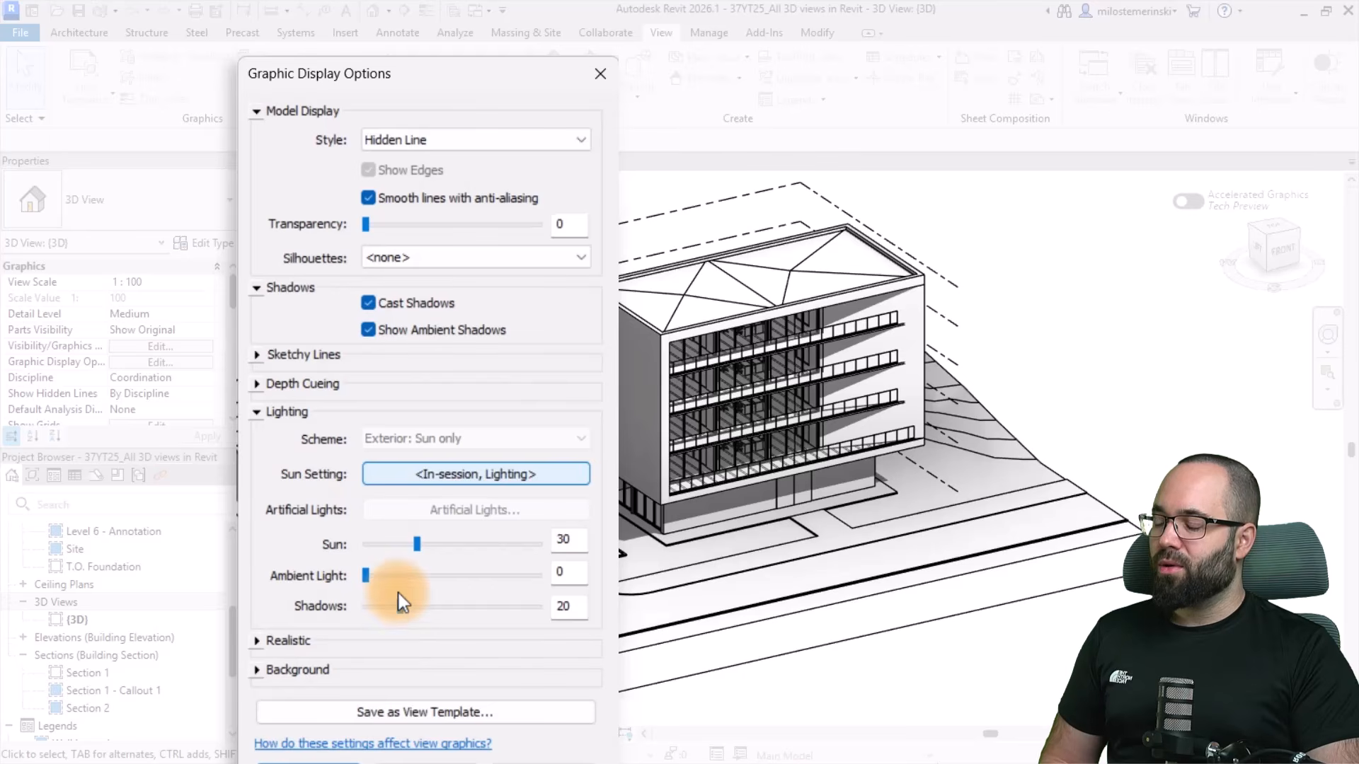
left_click(425, 575)
left_click(445, 545)
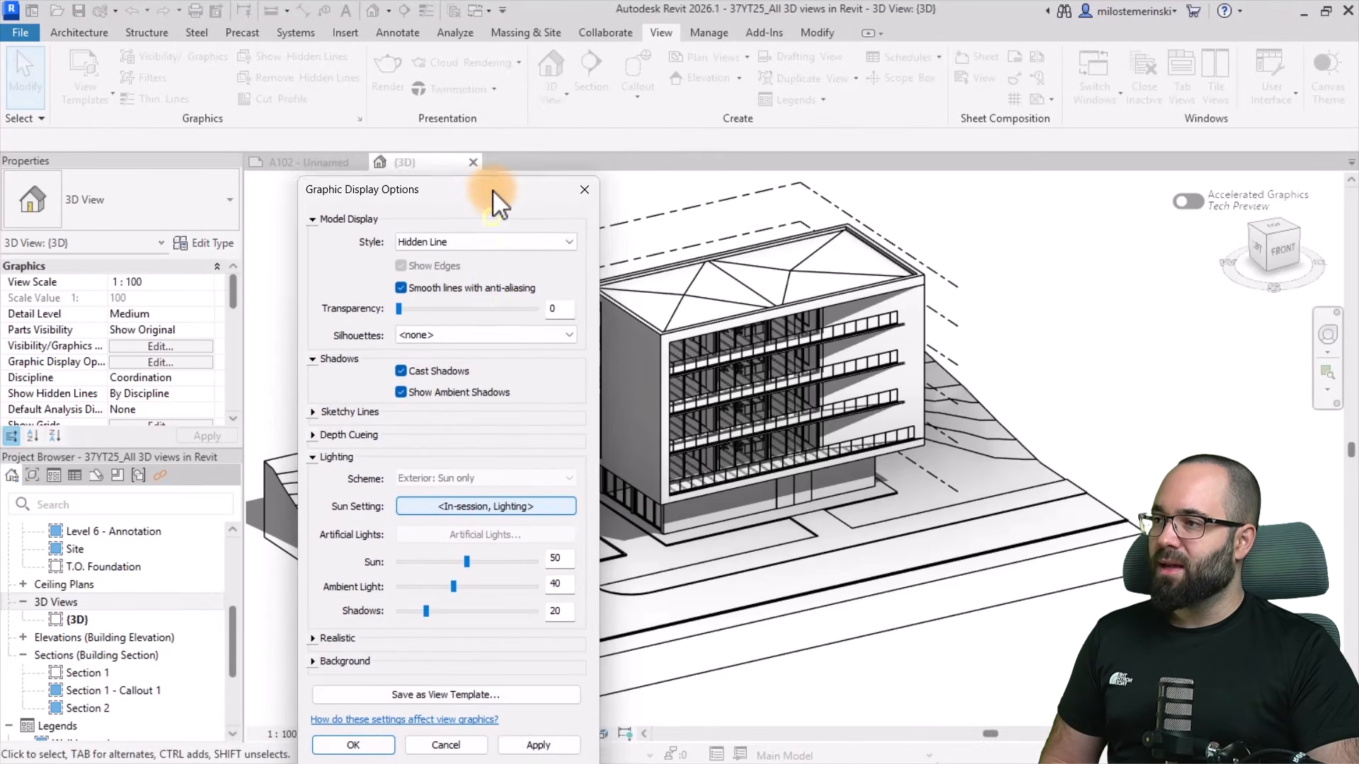
left_click_drag(493, 190, 490, 117)
left_click(516, 665)
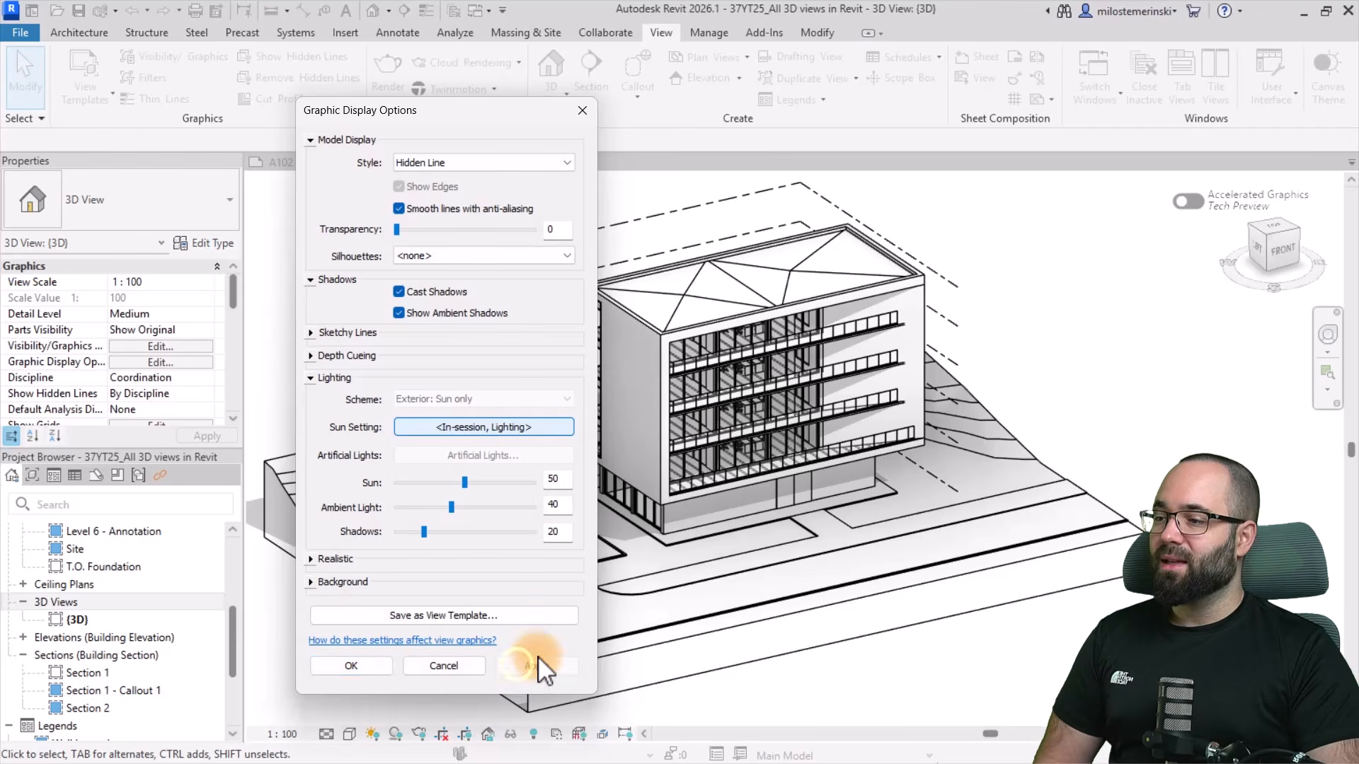
left_click(413, 665)
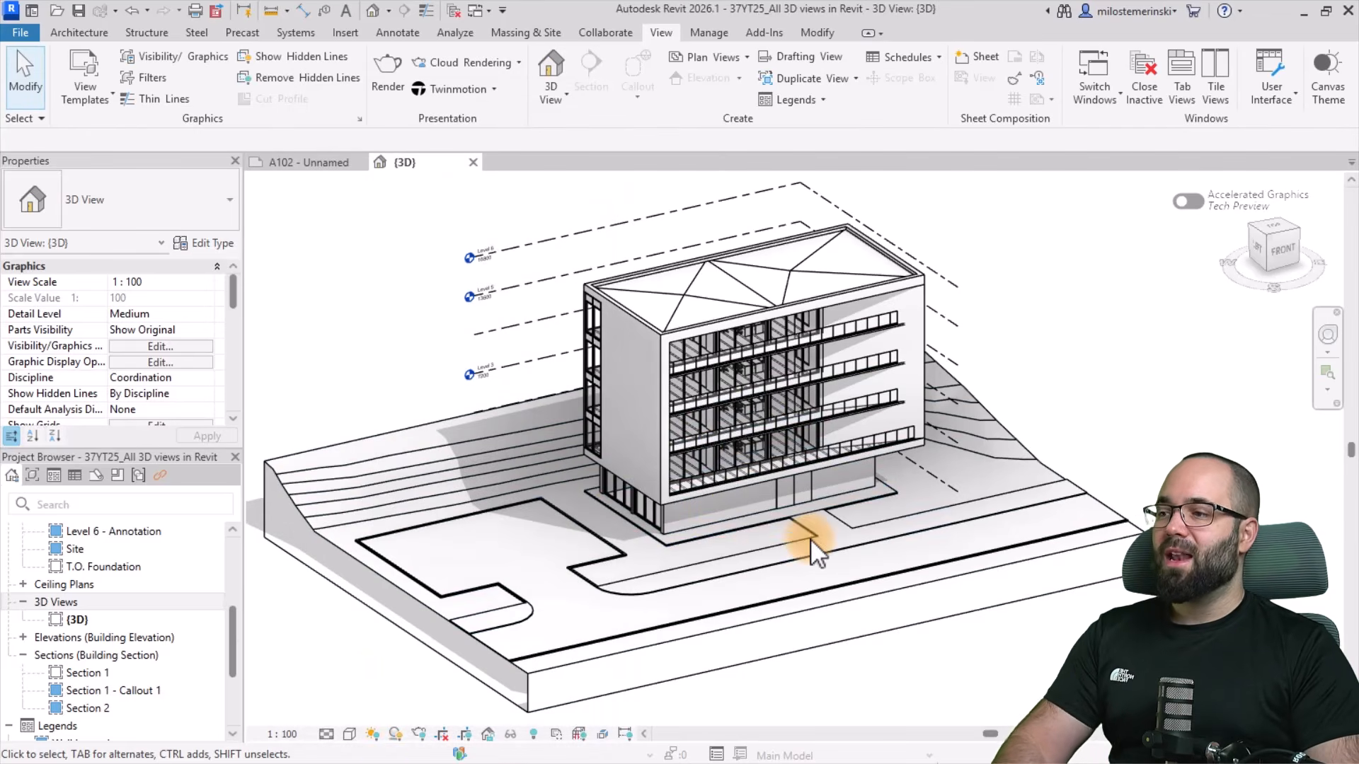
Turn on the section box in the 3D view's extents properties and apply the change
middle_click_drag(791, 580, 823, 491, "shift")
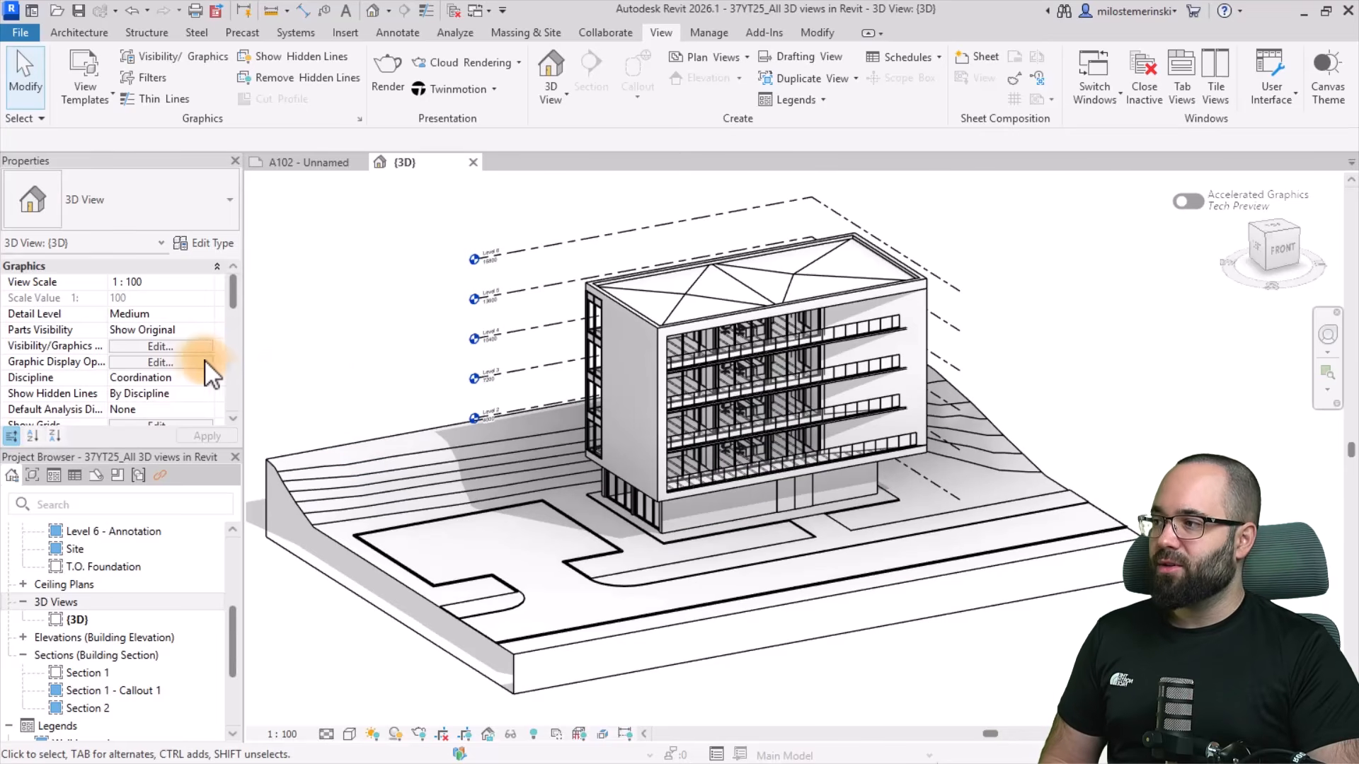
scroll(185, 363, "down", 5)
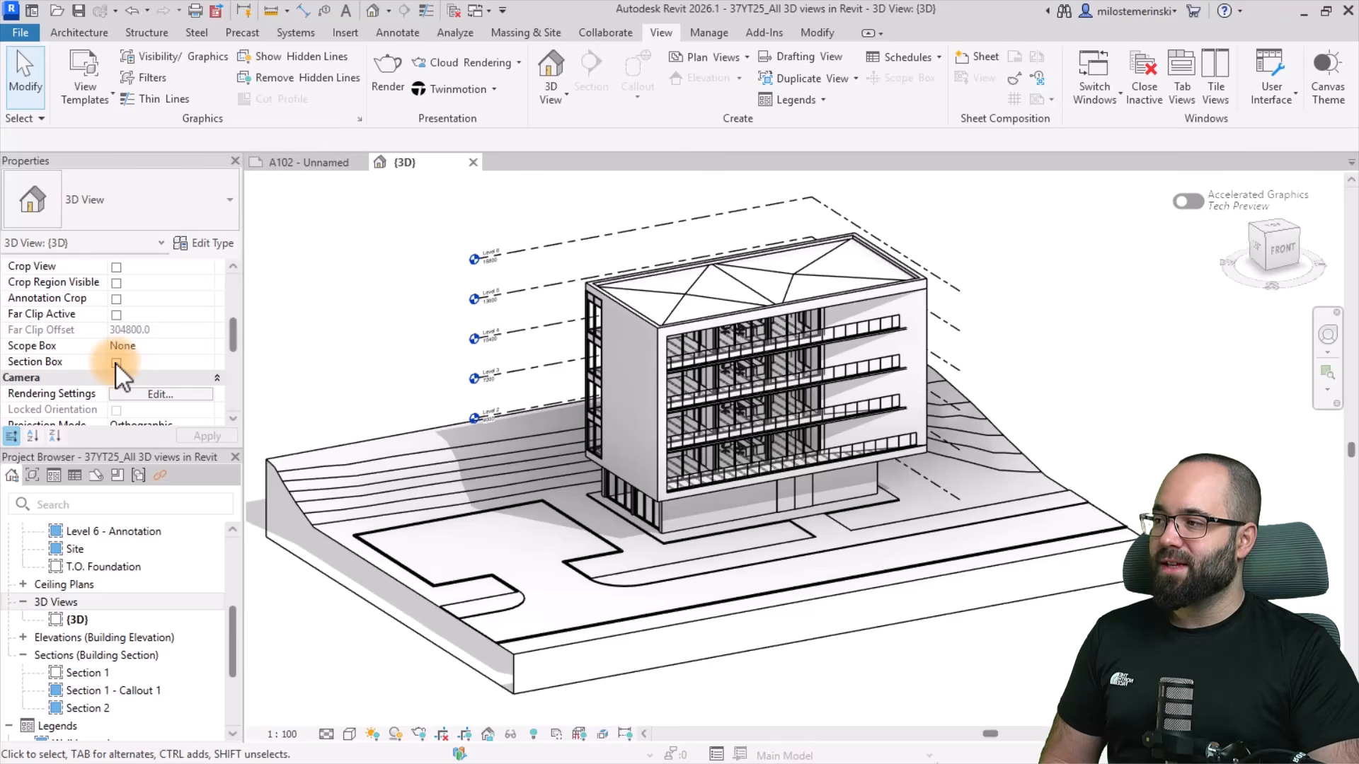
left_click(116, 363)
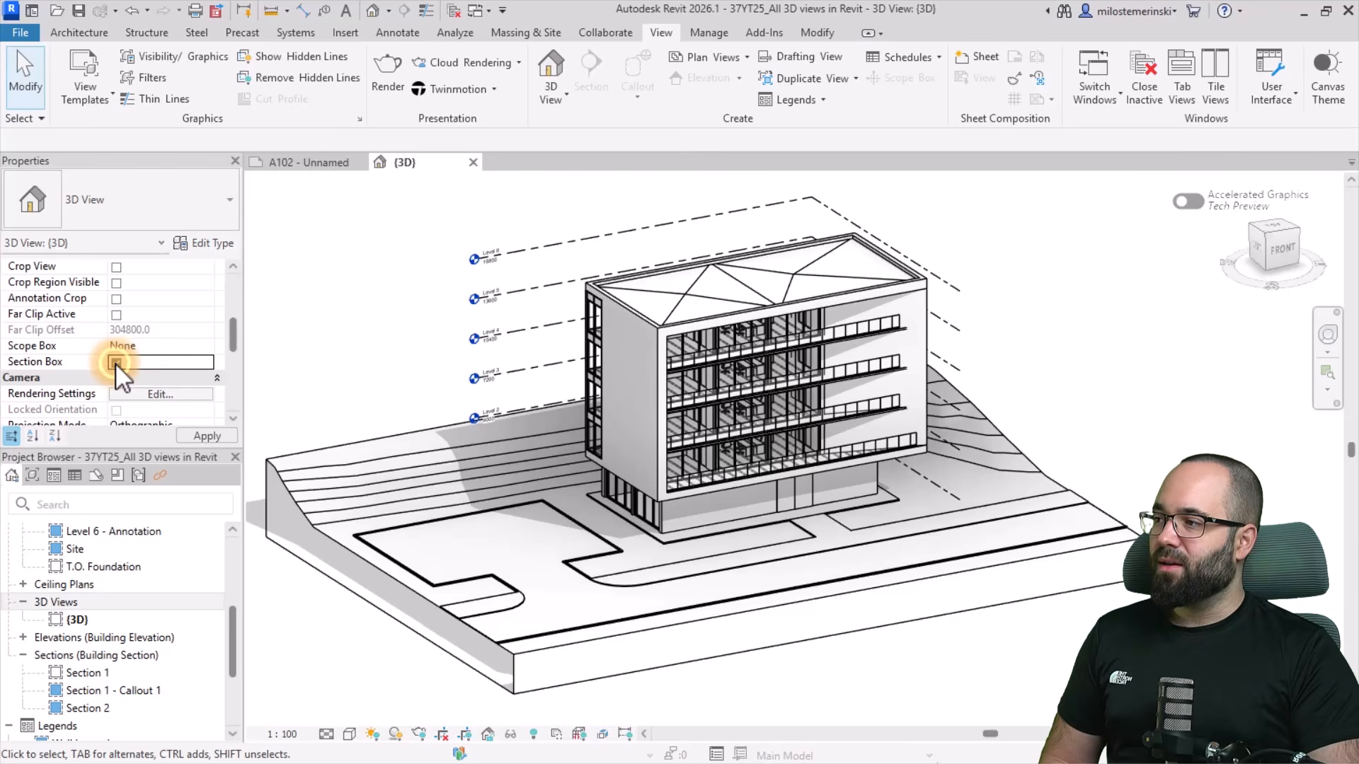
left_click(219, 439)
Select the section box and pull its front face inward so it cuts lengthwise through the building
scroll(783, 480, "down", 2)
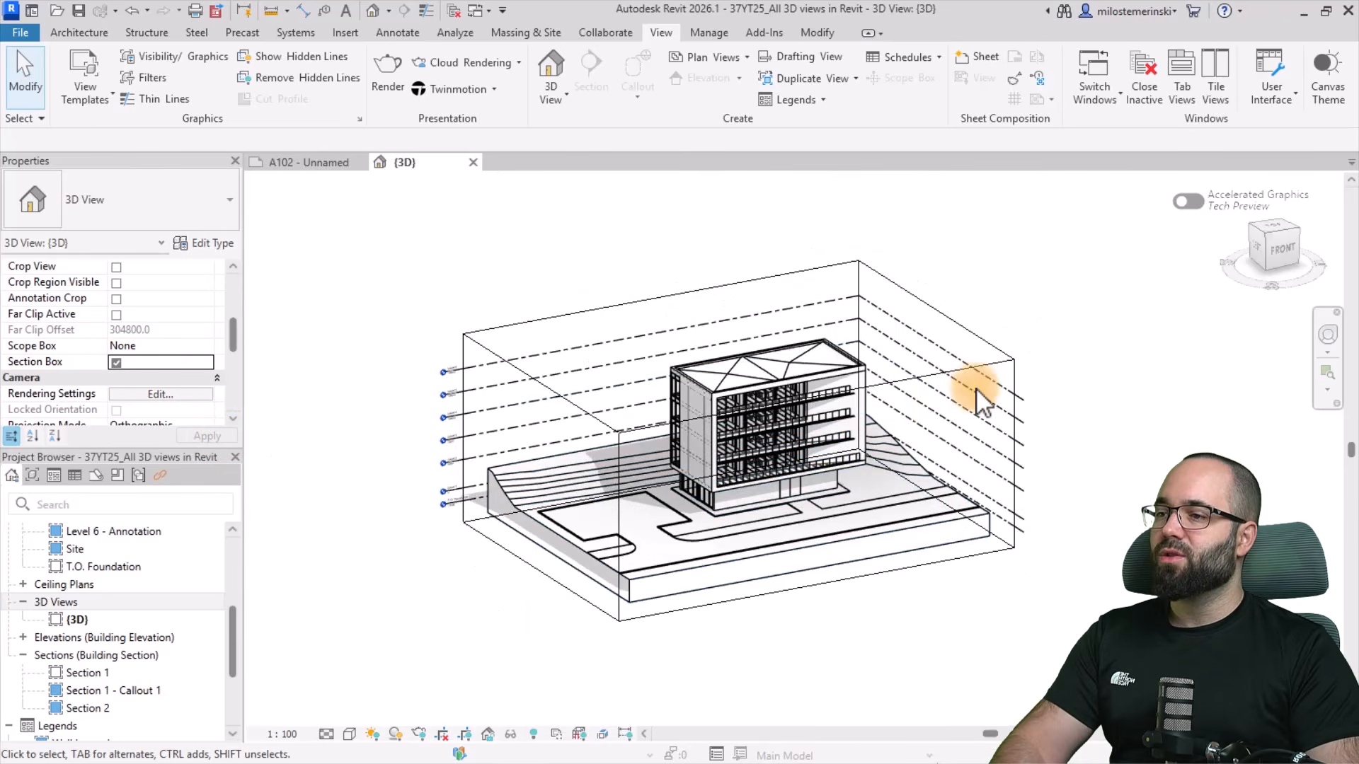
left_click(987, 366)
left_click(987, 367)
middle_click_drag(715, 394, 721, 449, "shift")
left_click(815, 505)
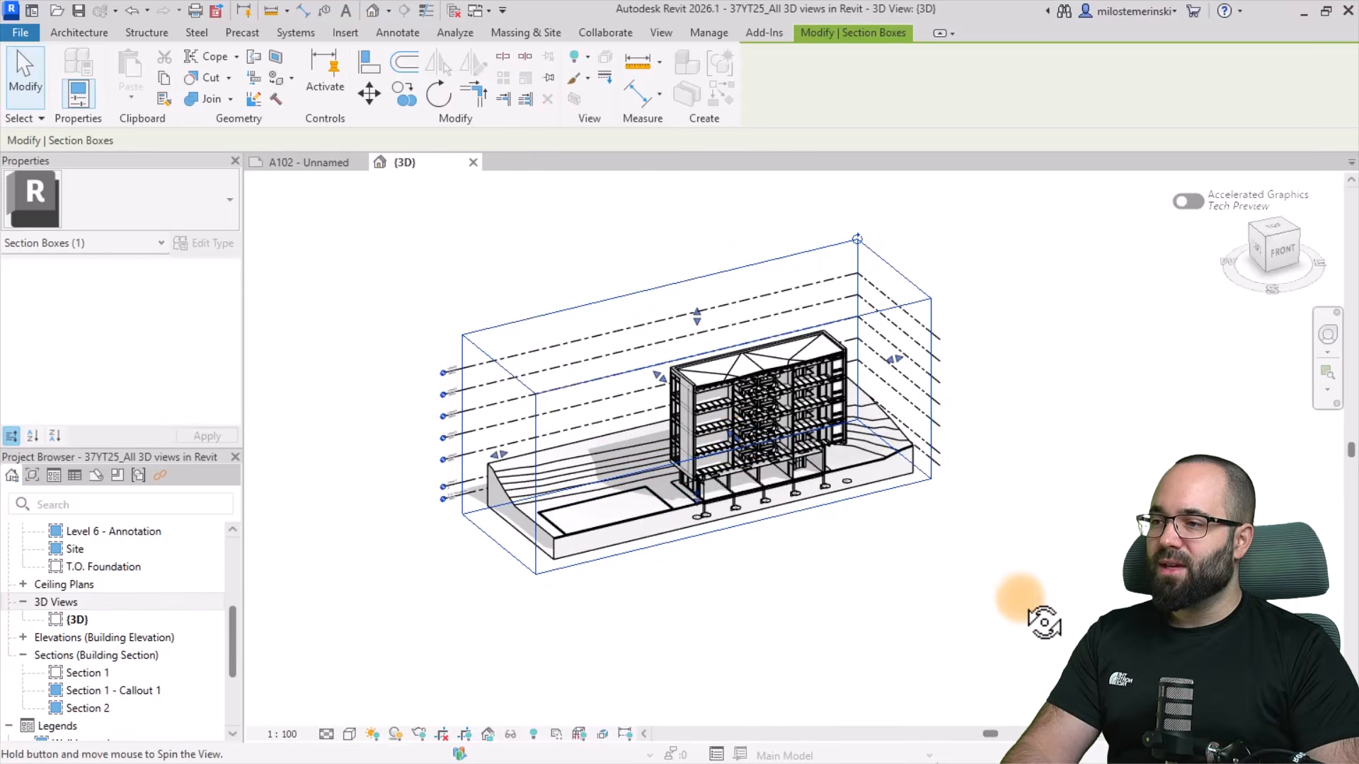
Examine the sectioned building's floors, office furniture, stairs and foundations from several angles and distances
middle_click_drag(1040, 622, 953, 532, "shift")
scroll(858, 481, "up", 6)
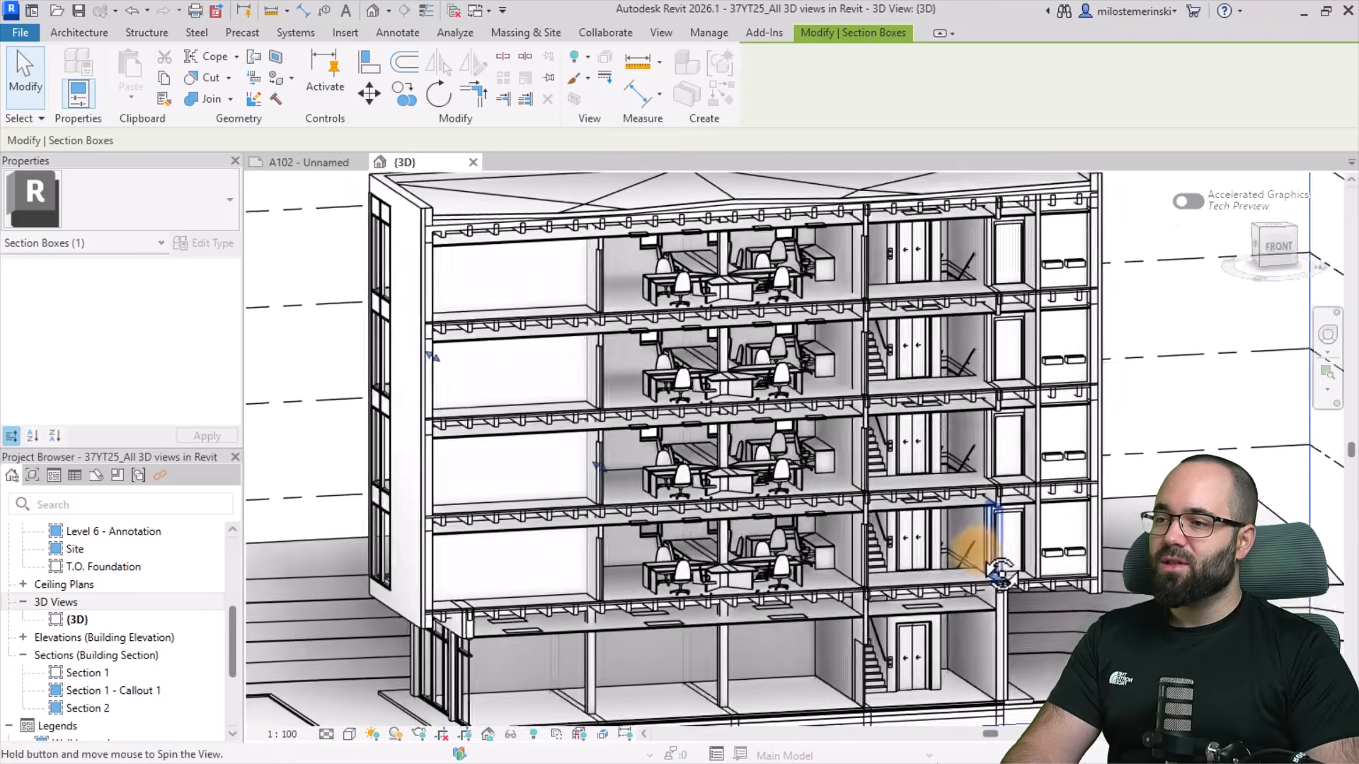
middle_click_drag(1000, 573, 781, 478, "shift")
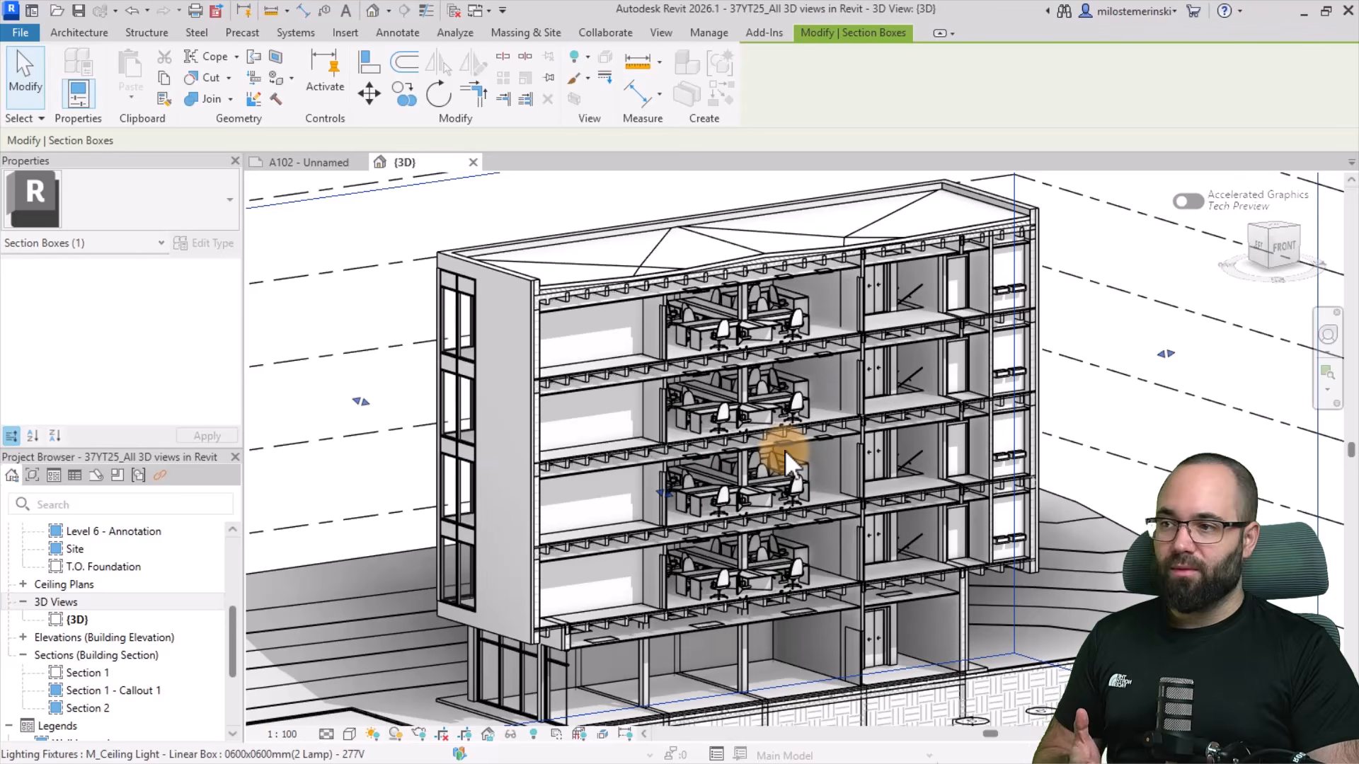
scroll(561, 455, "up", 5)
scroll(582, 500, "down", 6)
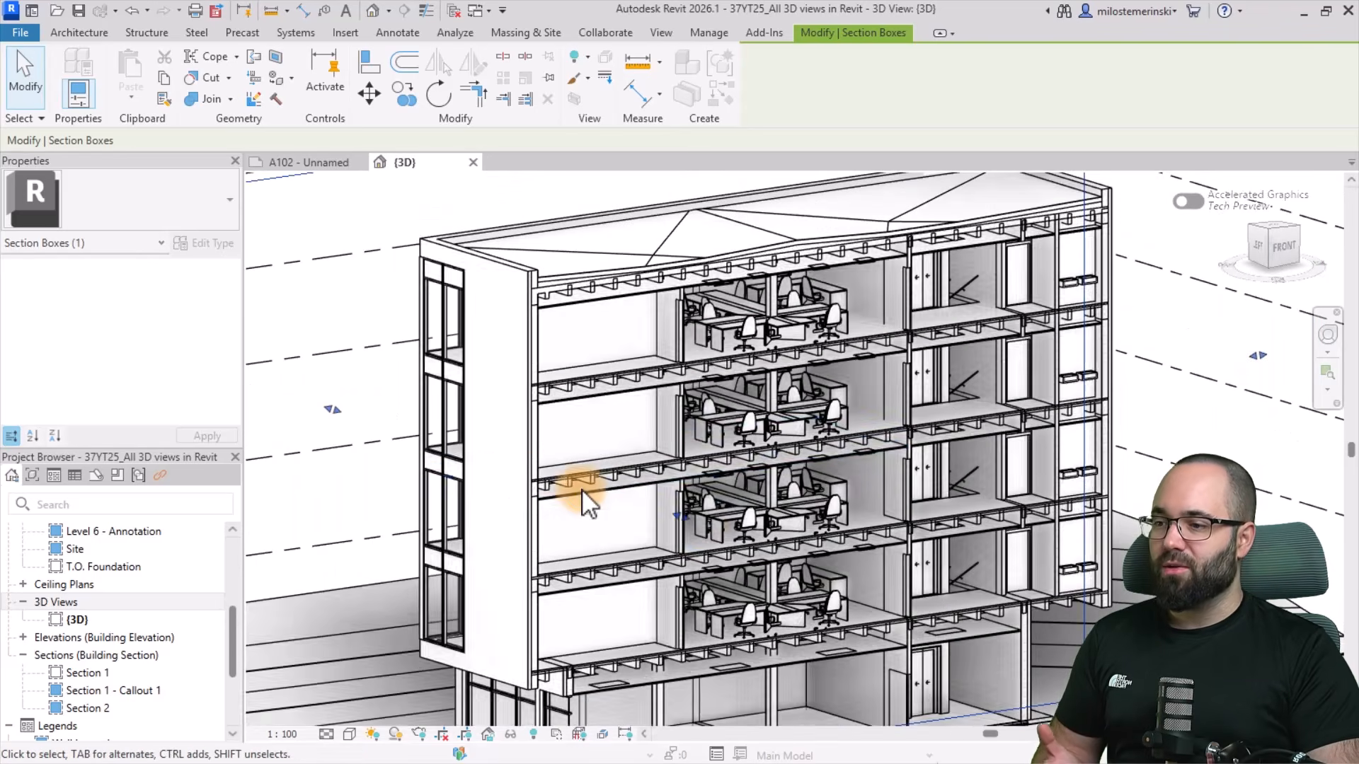
scroll(582, 490, "up", 3)
scroll(886, 556, "down", 2)
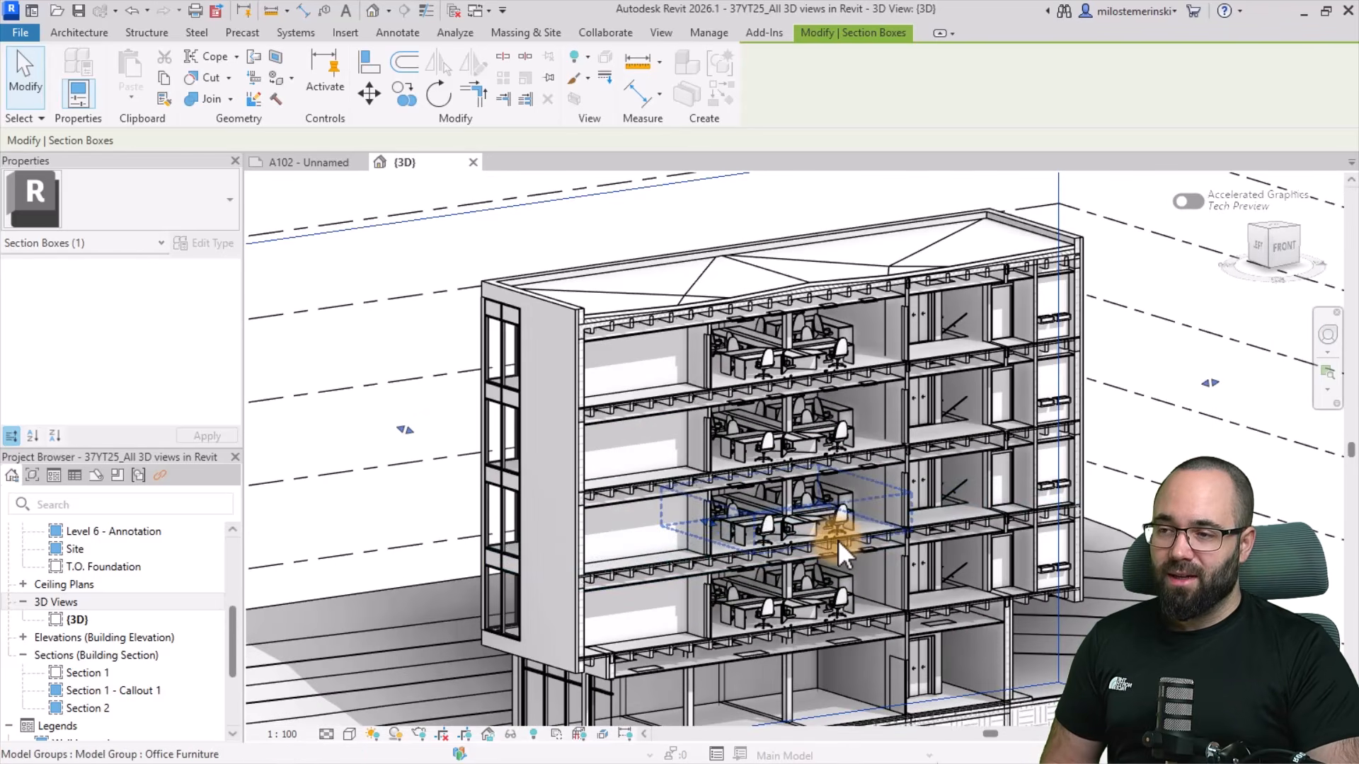
scroll(814, 528, "down", 2)
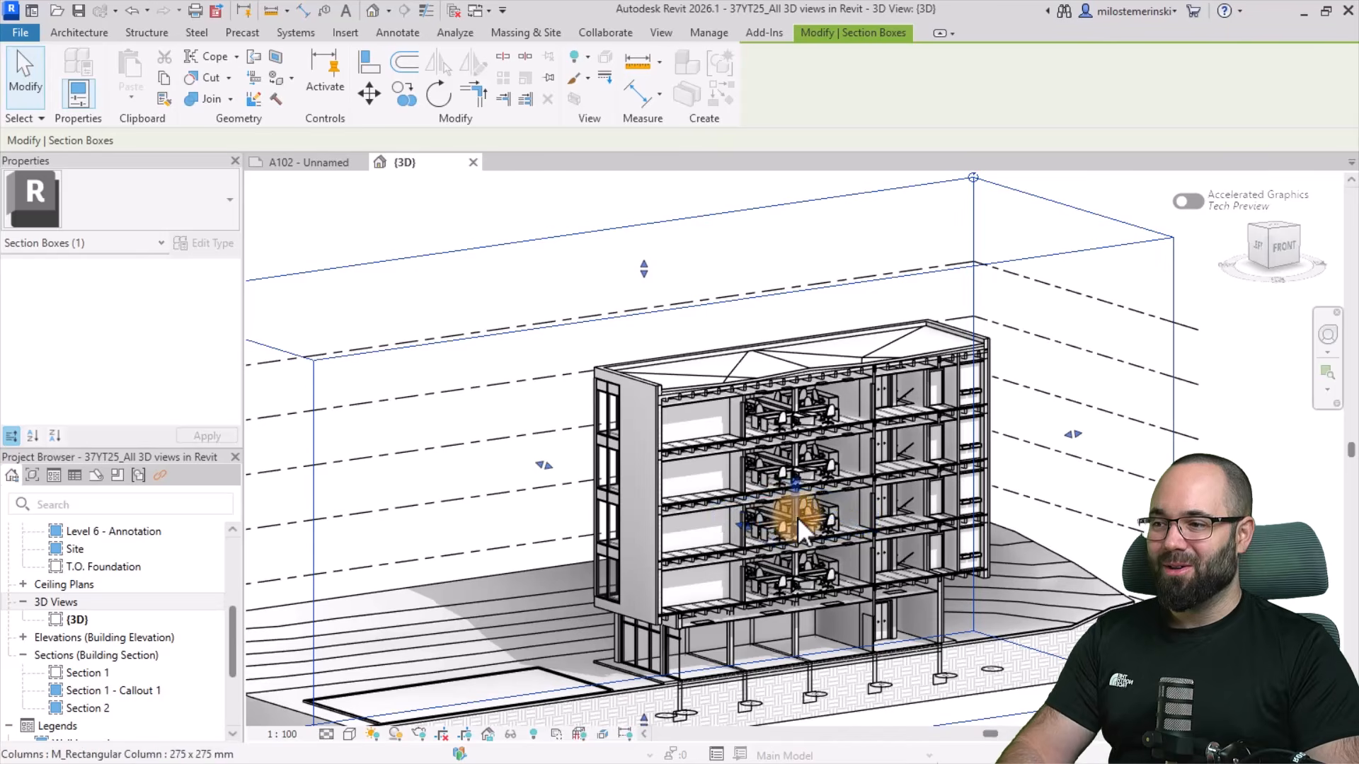
middle_click_drag(796, 517, 832, 559, "shift")
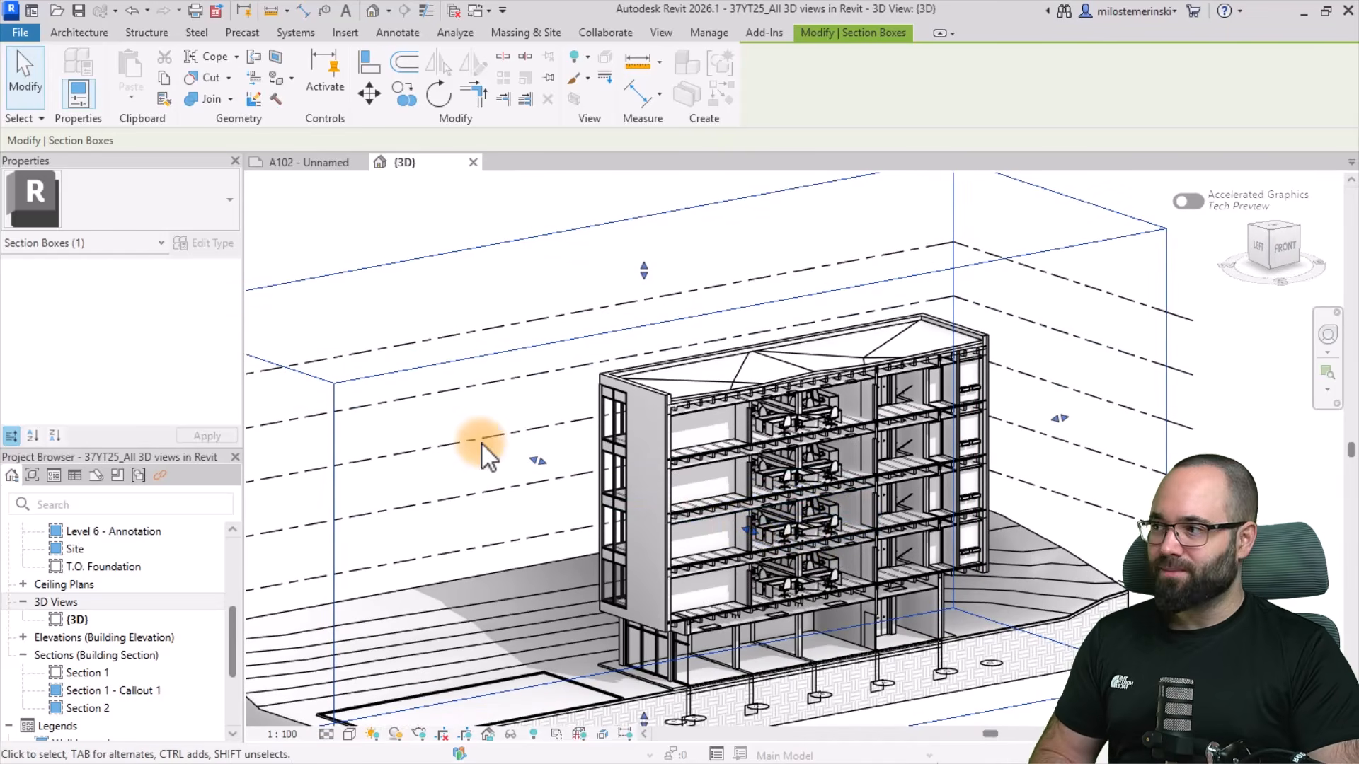
Turn off the section box in the 3D view's extents properties so the whole building shows
left_click(352, 290)
scroll(131, 369, "down", 3)
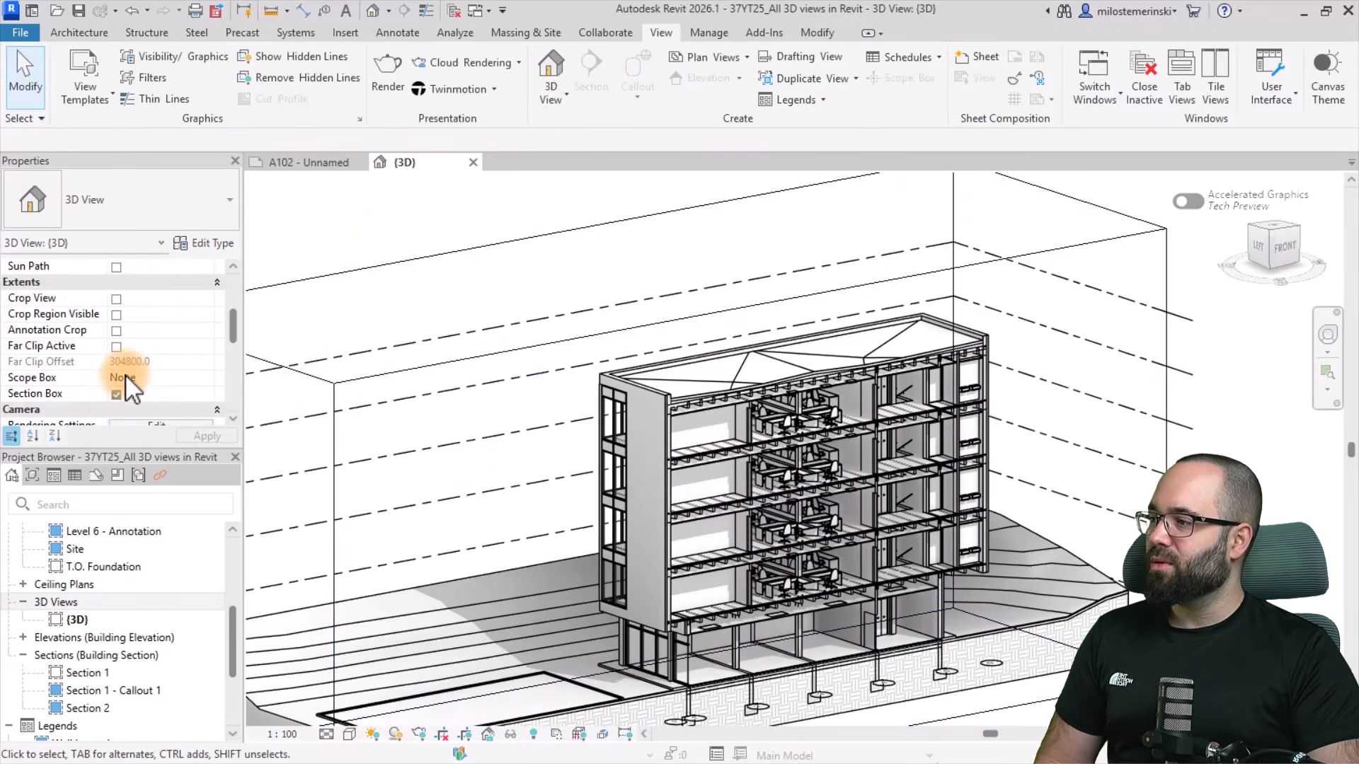
left_click(115, 394)
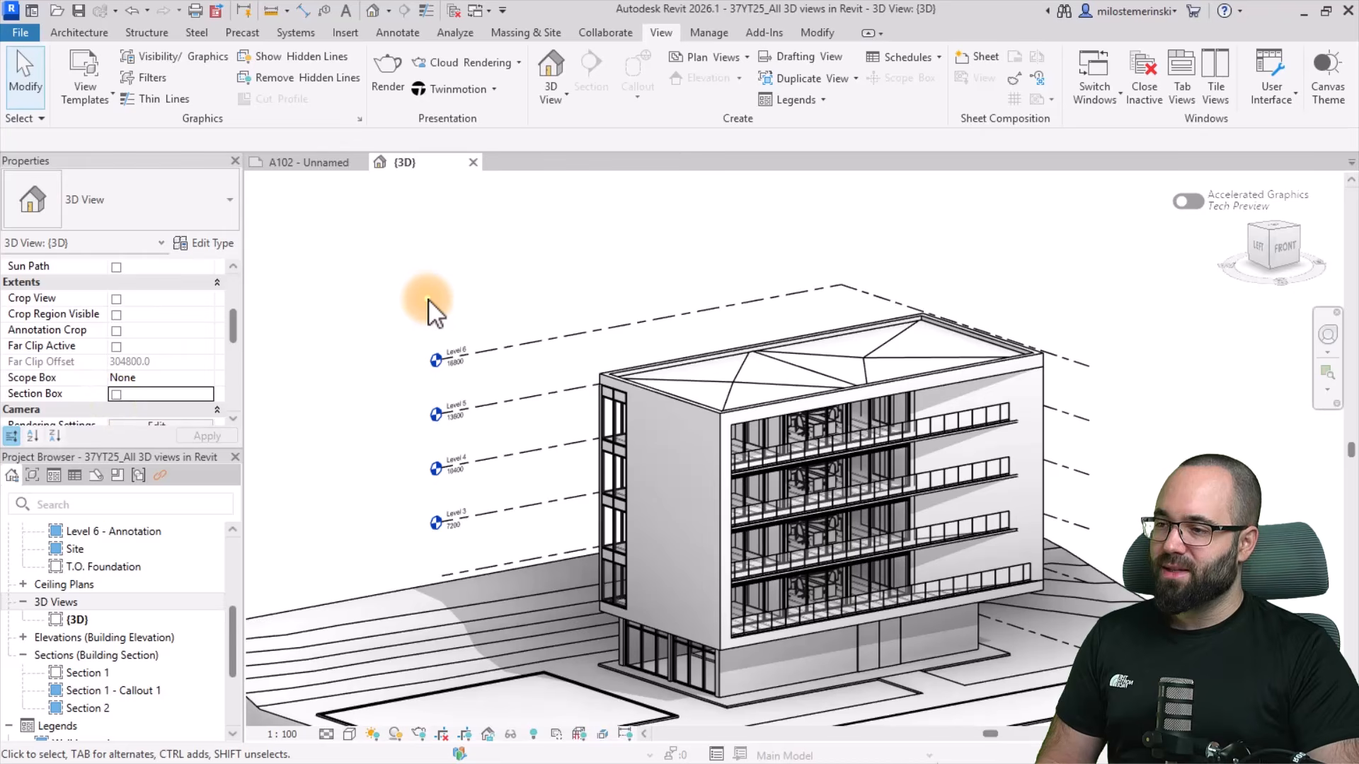
middle_click_drag(633, 304, 673, 358, "shift")
scroll(673, 358, "down", 3)
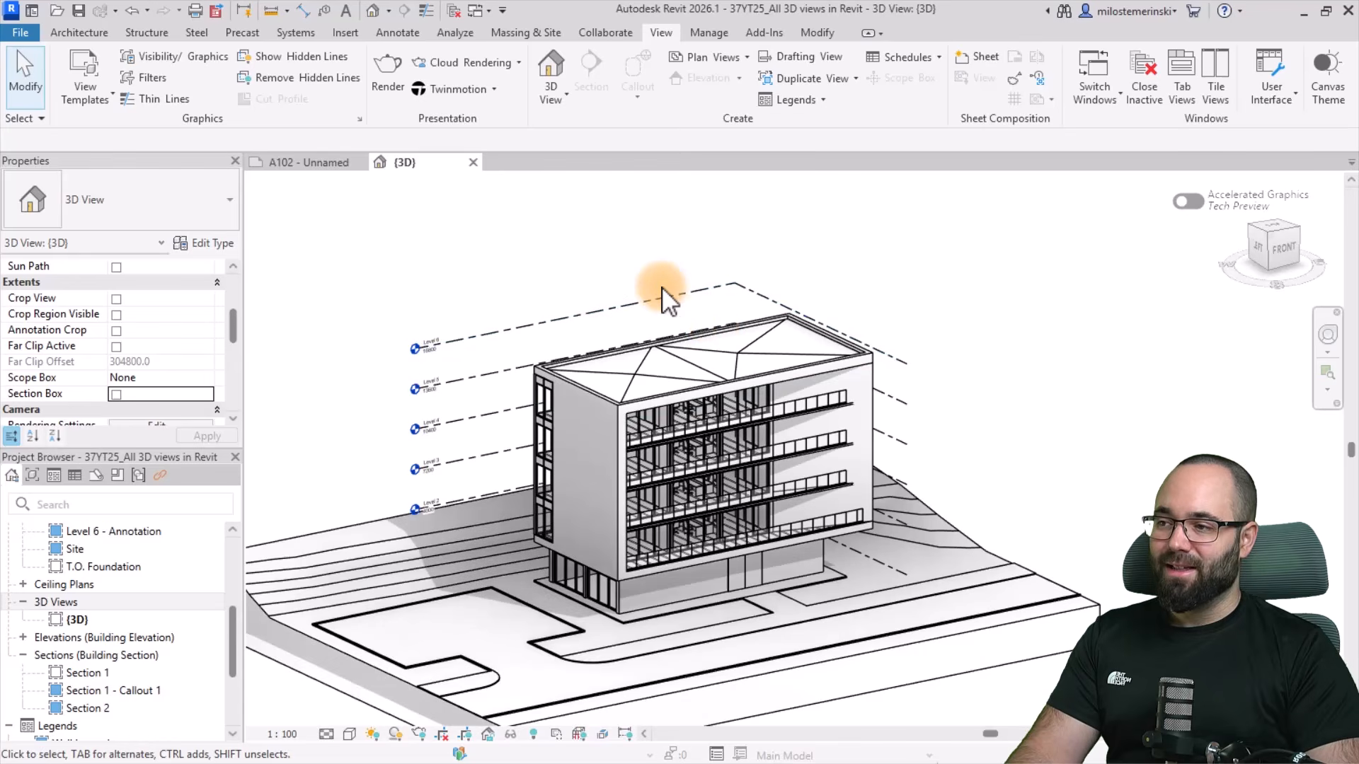
Window-select the building's elements and filter the selection so that only the Stairs category stays selected
left_click_drag(612, 241, 991, 737)
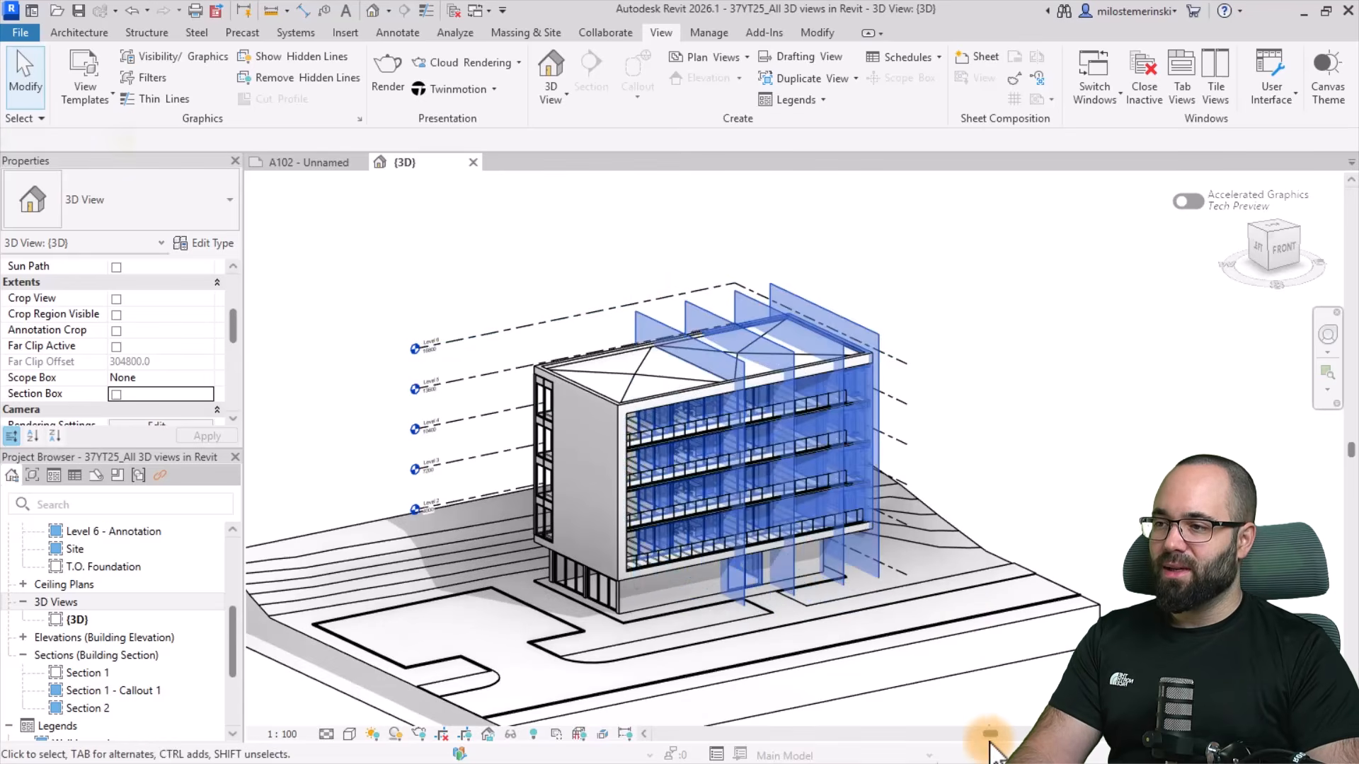
left_click(835, 79)
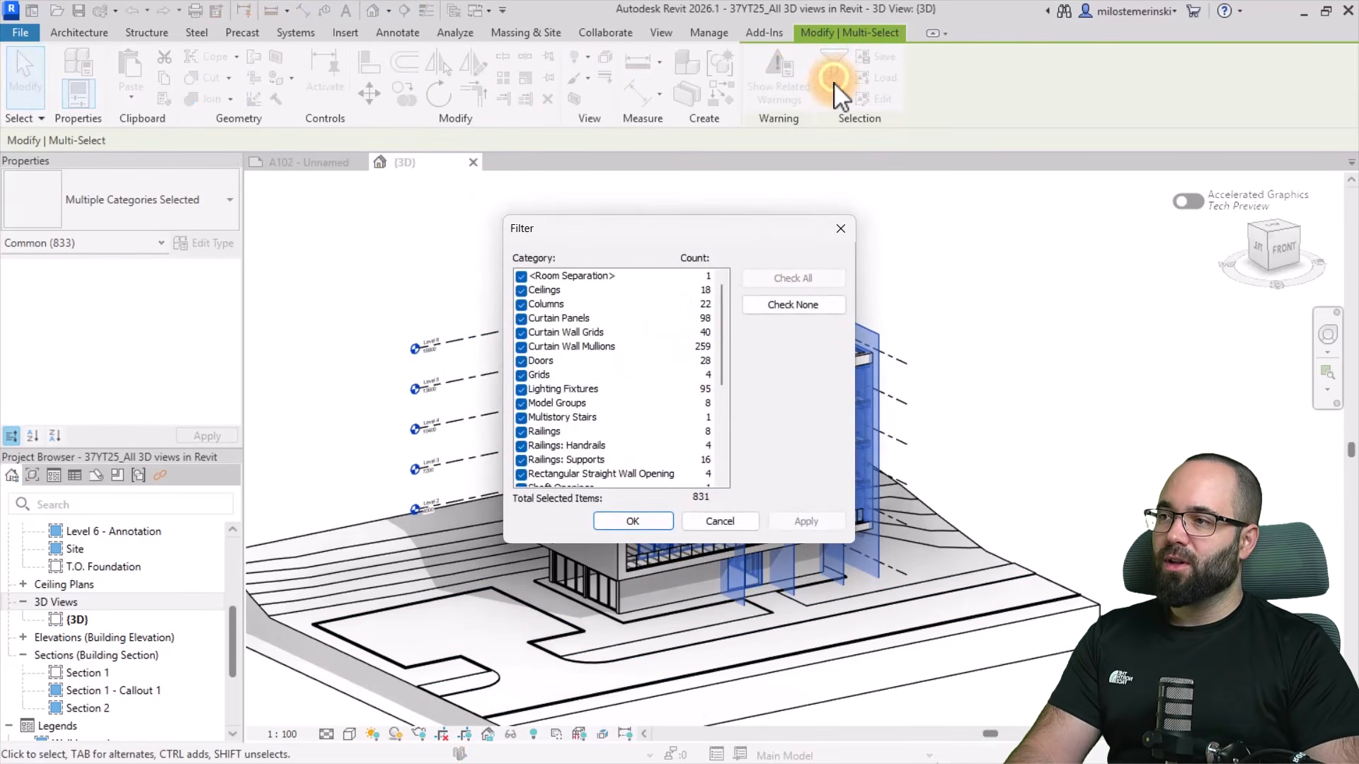
left_click(783, 305)
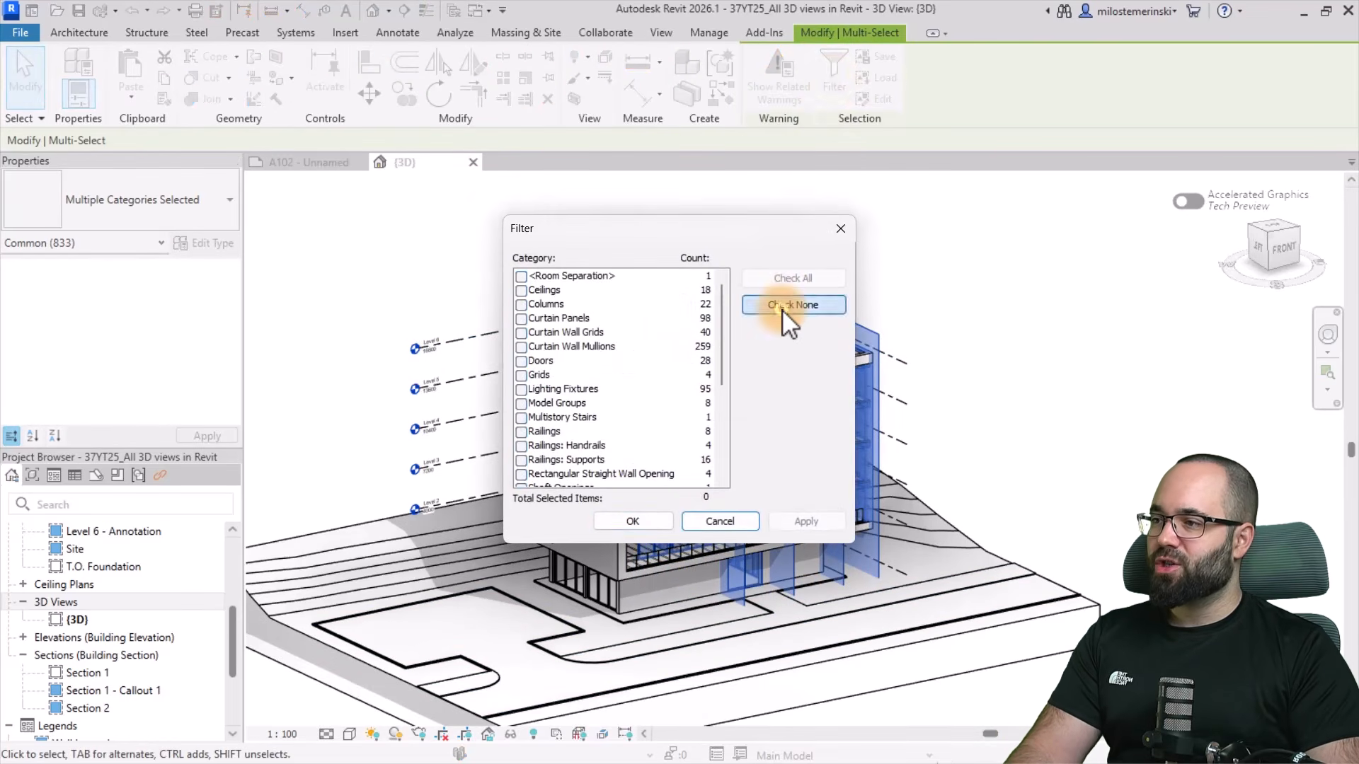
left_click(546, 400)
key("s")
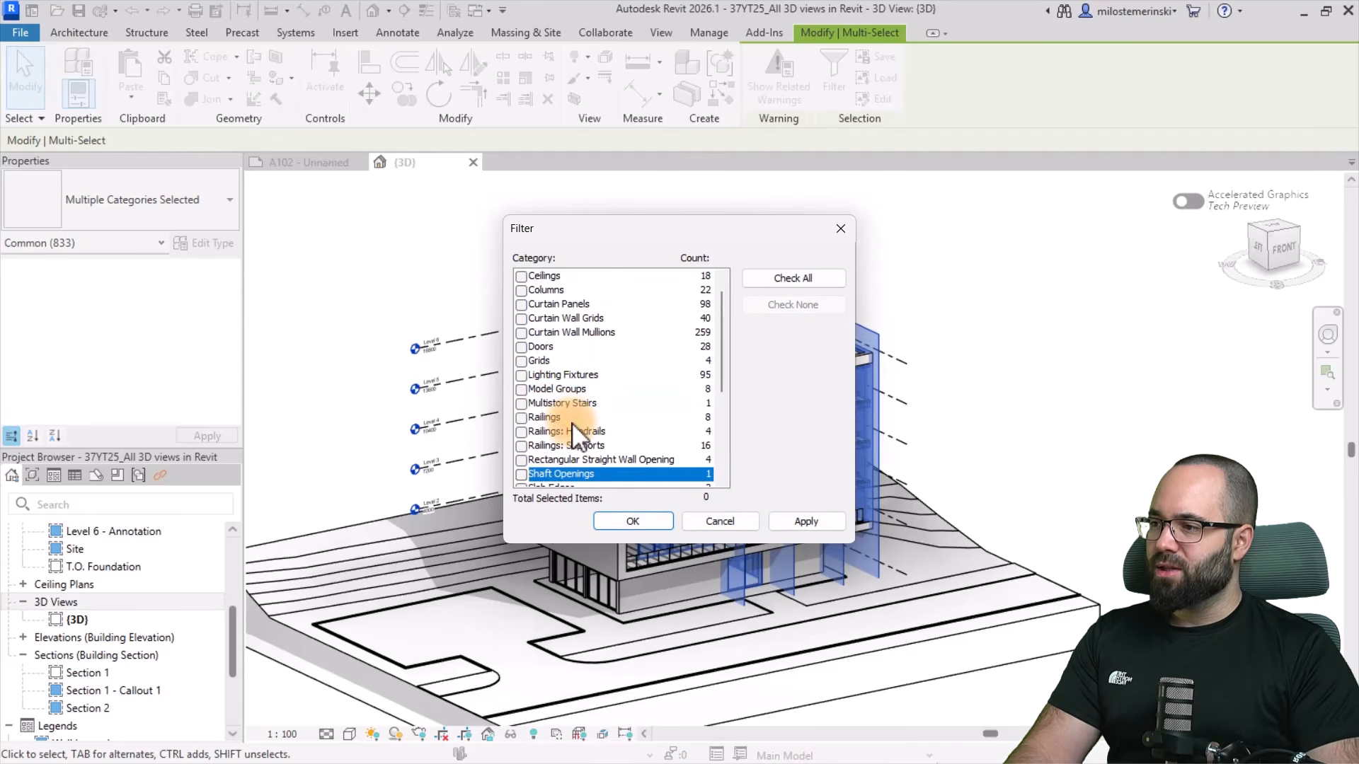
scroll(566, 438, "down", 2)
key("m")
left_click(525, 431)
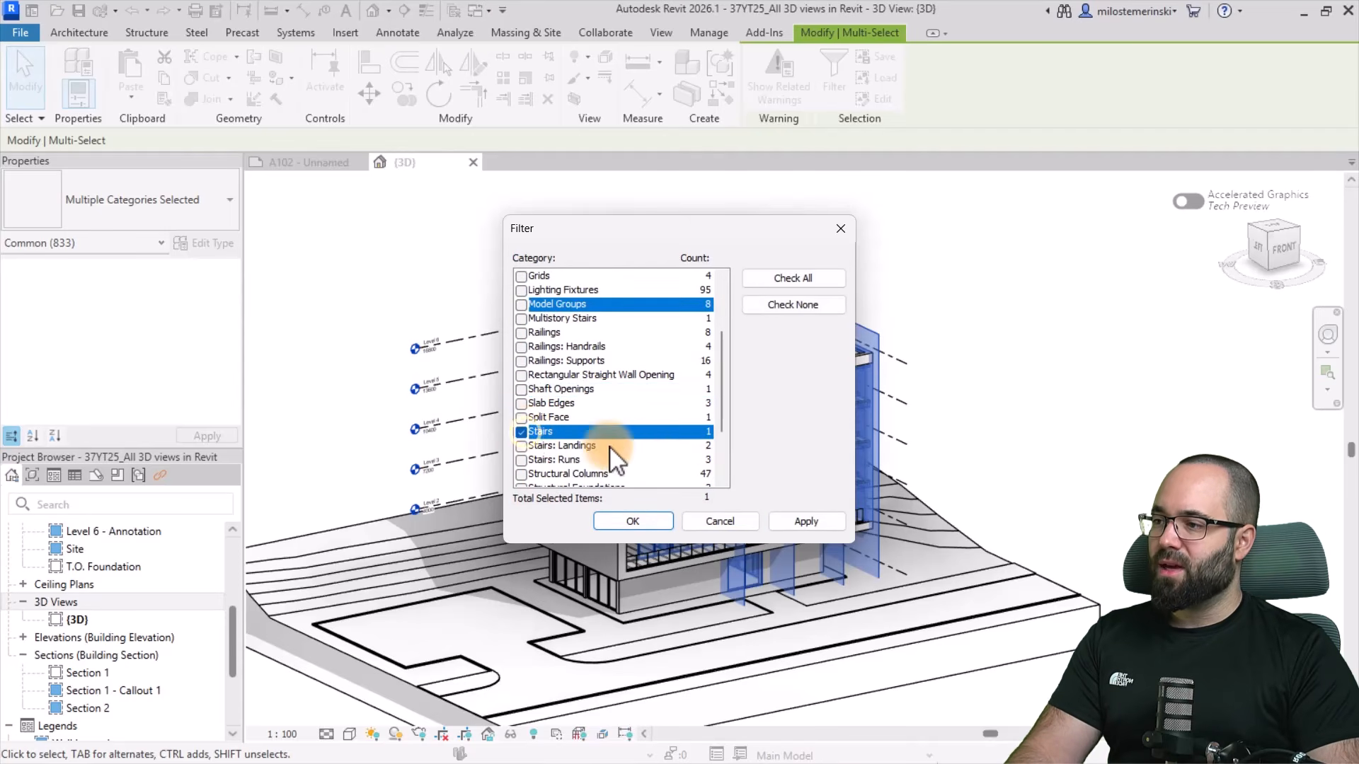
left_click(807, 522)
left_click(634, 520)
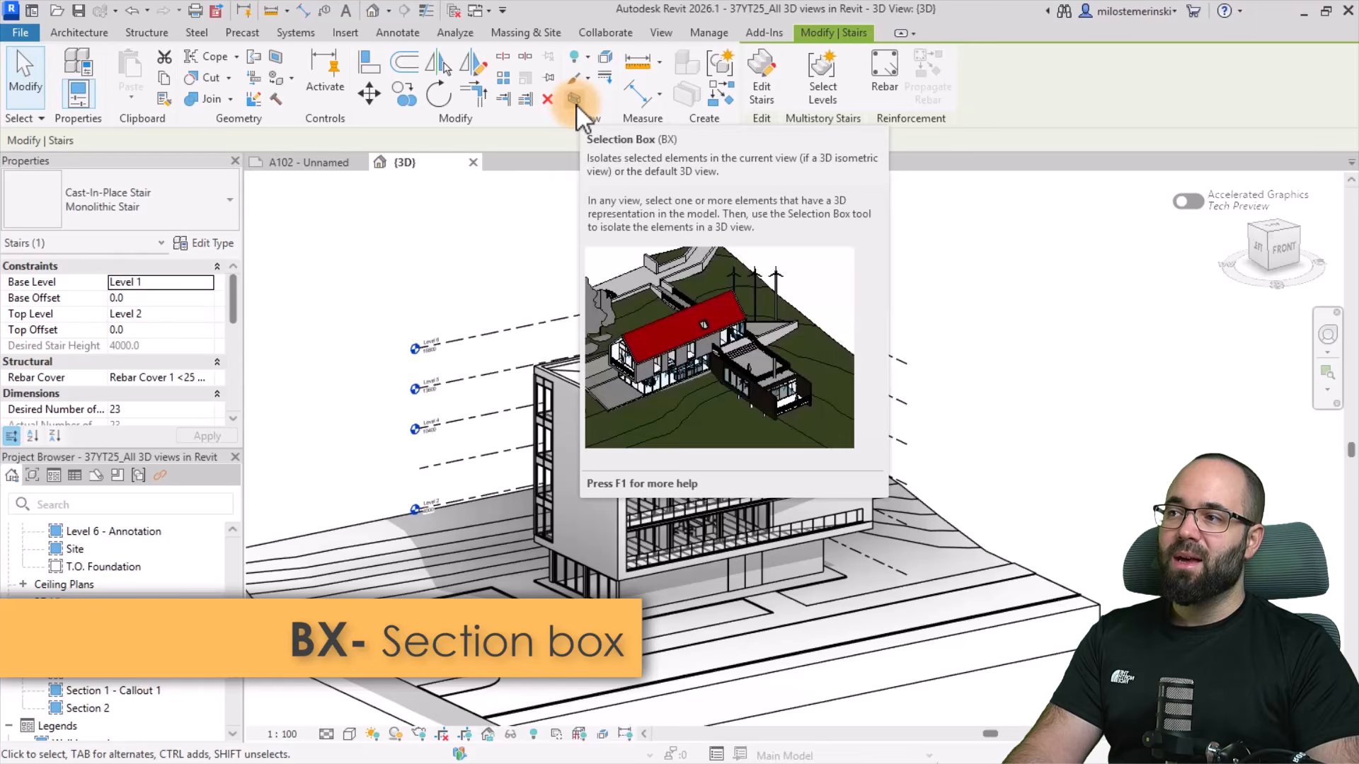
Isolate the selected stairs with the Selection Box tool, inspect the cut-out room and clear the selection
left_click(574, 101)
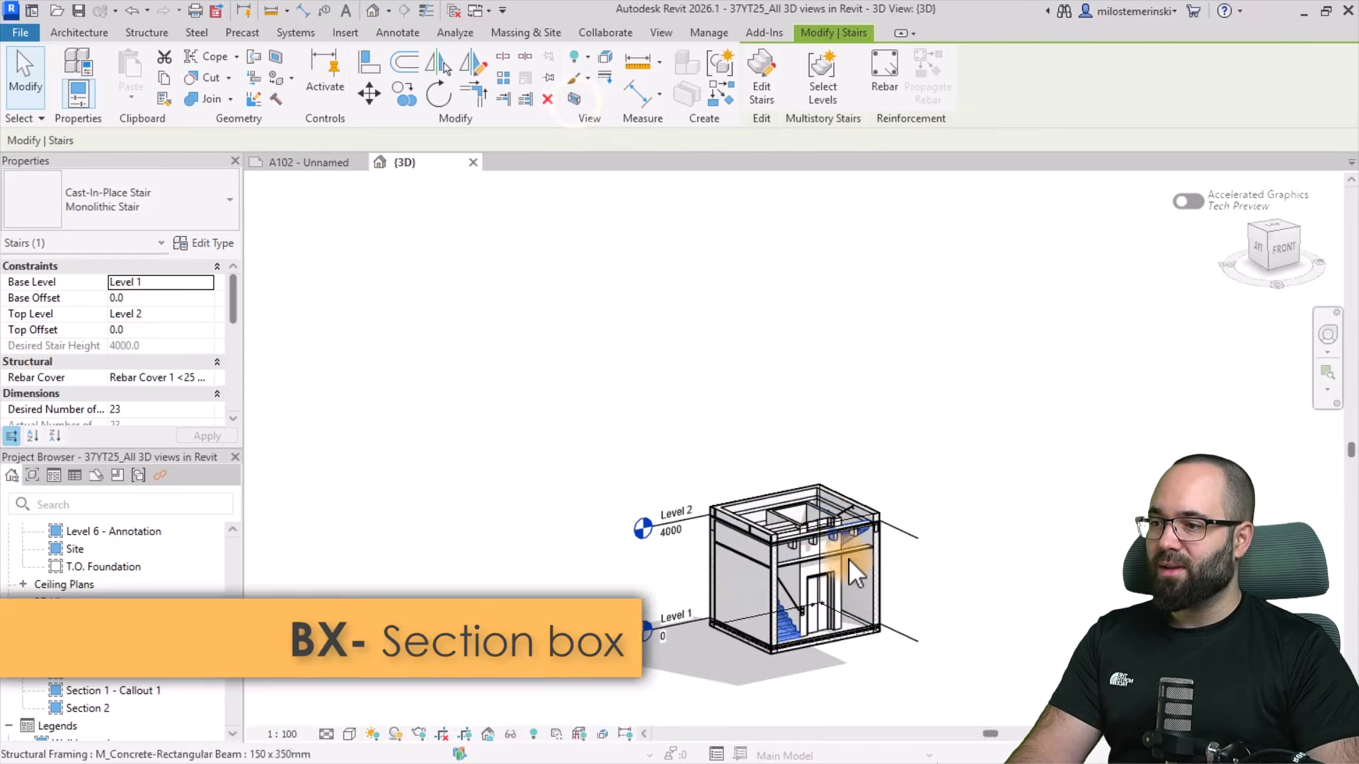
middle_click_drag(913, 587, 746, 602, "shift")
middle_click_drag(859, 603, 919, 606, "shift")
left_click(944, 601)
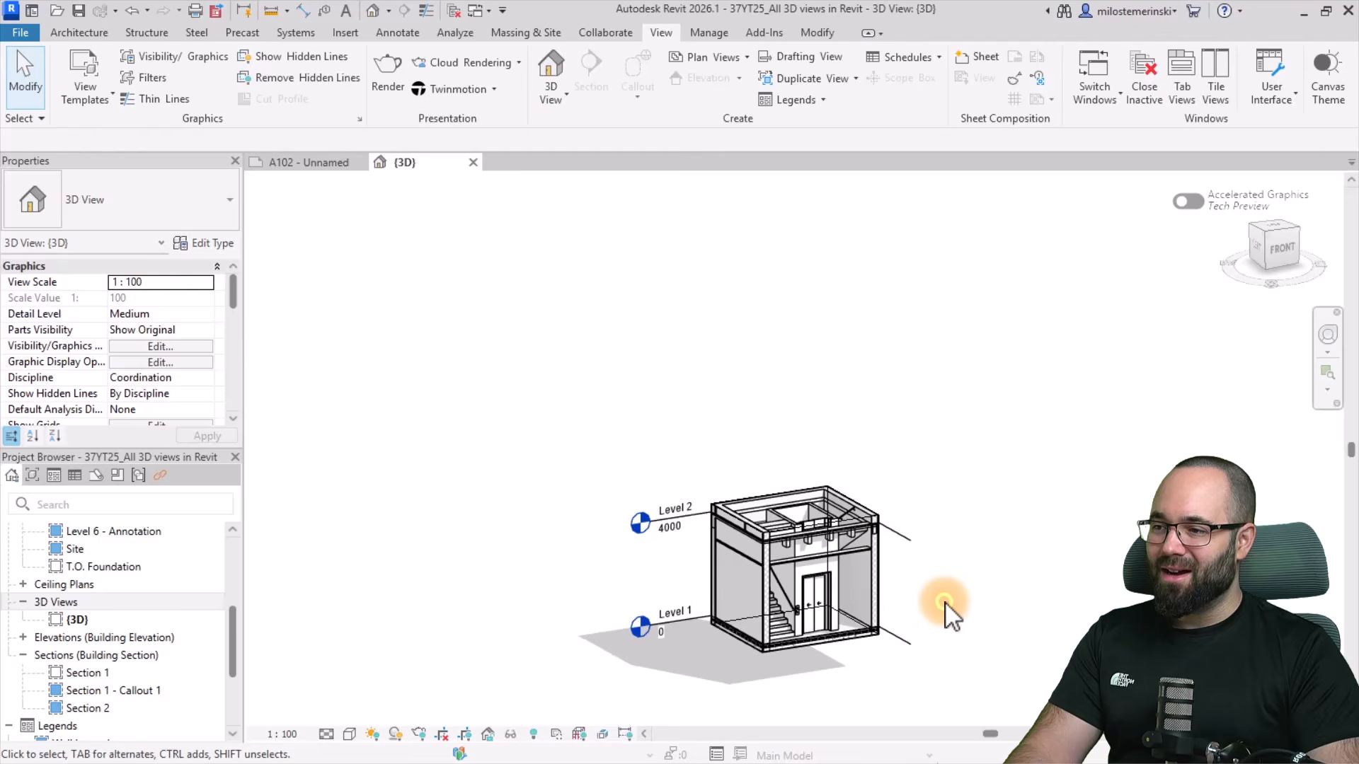
Stretch the section box's top up to Level 6 and pull its left face slightly inward to expose the full stairwell
left_click(867, 512)
left_click_drag(795, 509, 794, 183)
mouse_move(945, 433)
middle_mouse_down("shift")
mouse_move(904, 434)
mouse_move(956, 434)
middle_mouse_up("shift")
left_click_drag(737, 410, 745, 409)
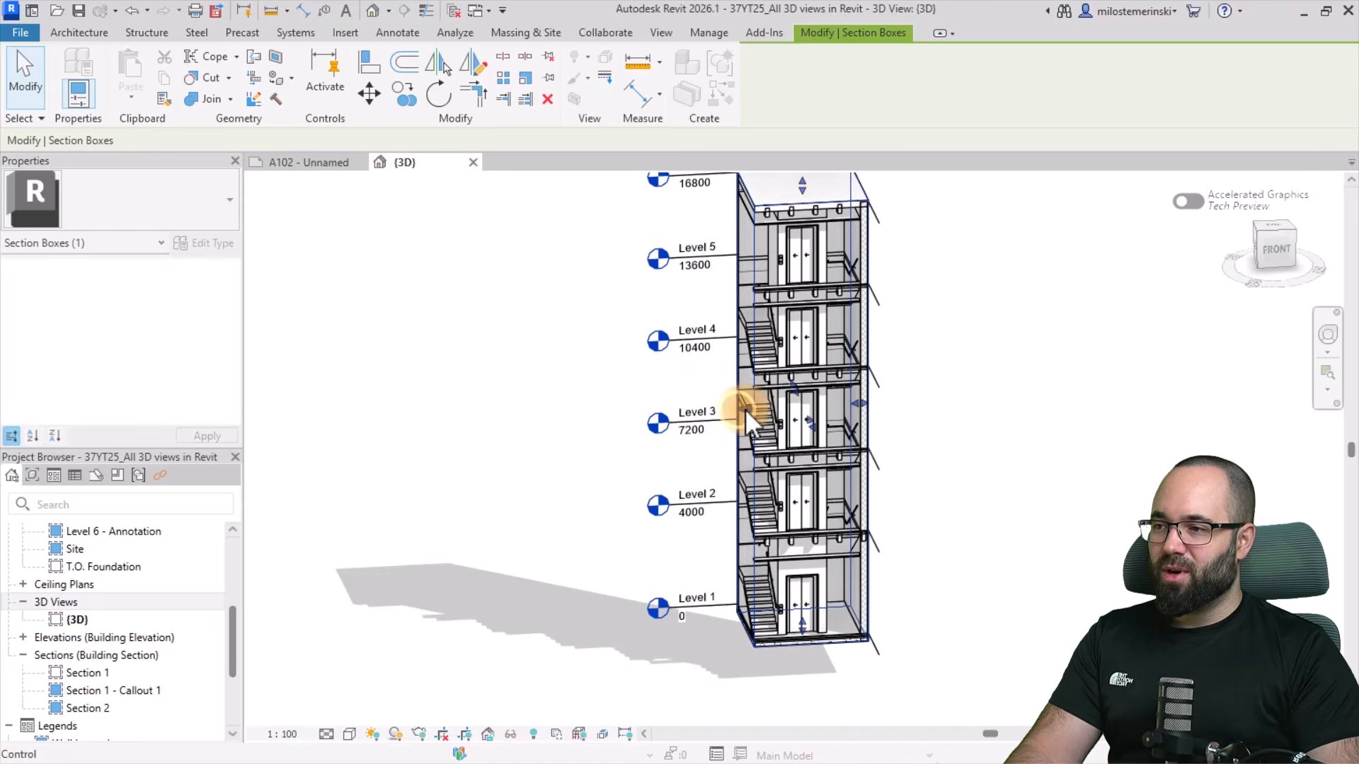
middle_click_drag(698, 485, 786, 530, "shift")
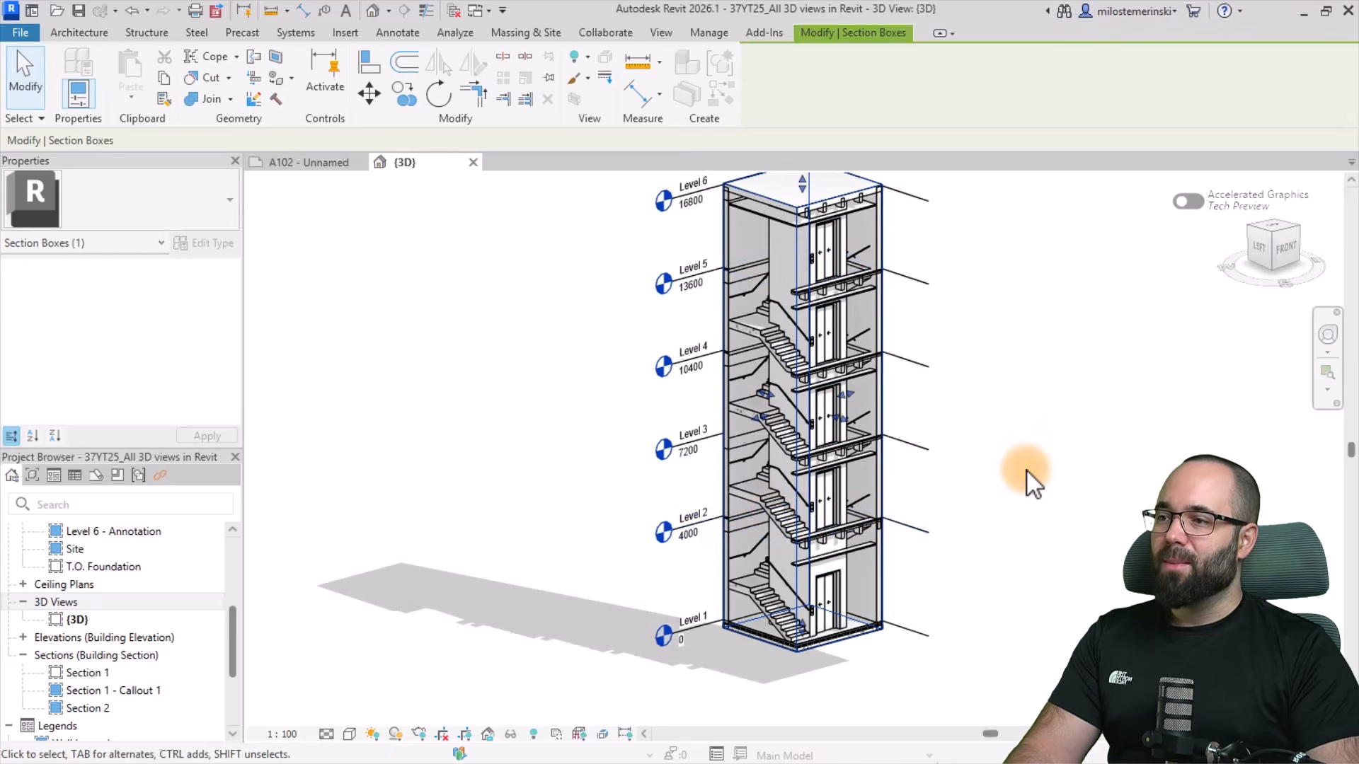
left_click_drag(1019, 456, 968, 545)
left_click(1039, 437)
middle_click_drag(1047, 383, 954, 467)
scroll(987, 446, "down", 1)
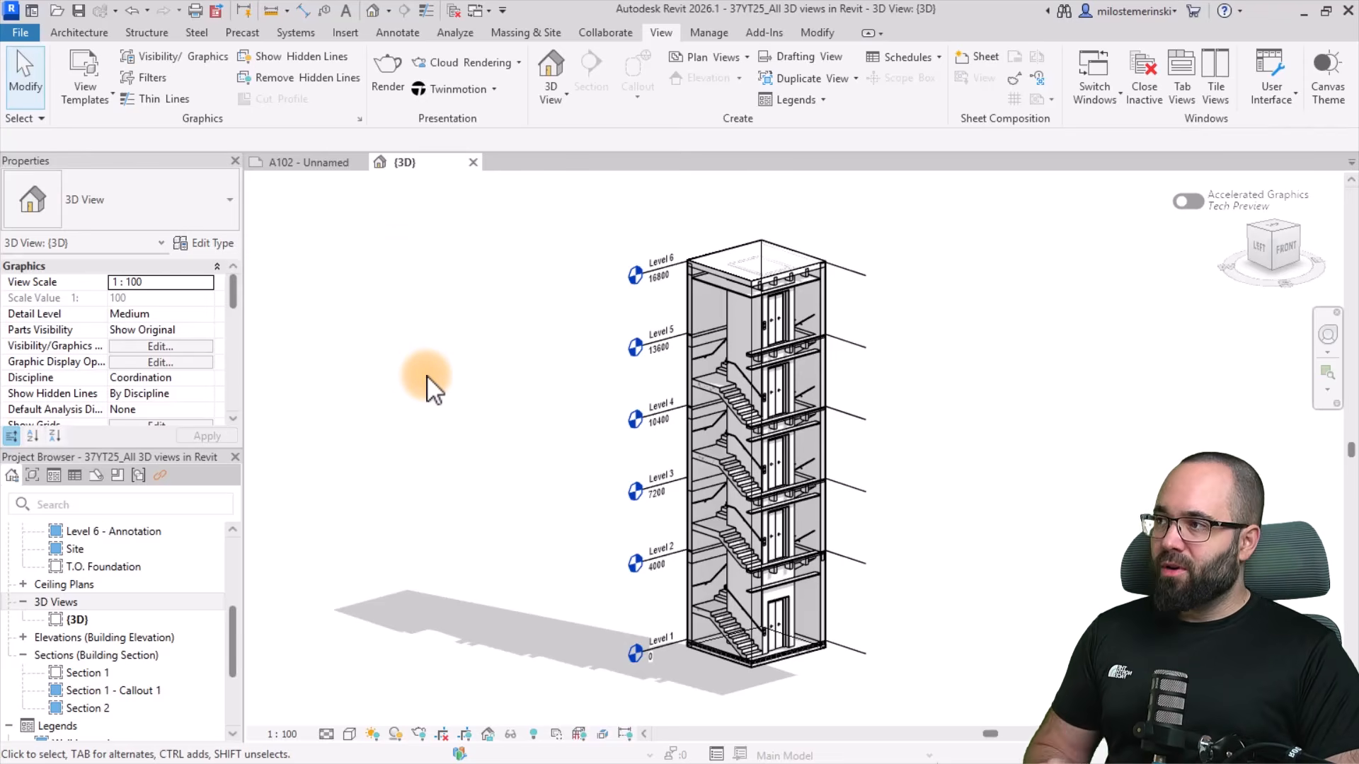
Open the Site floor plan and bring the whole building into view
scroll(80, 605, "up", 2)
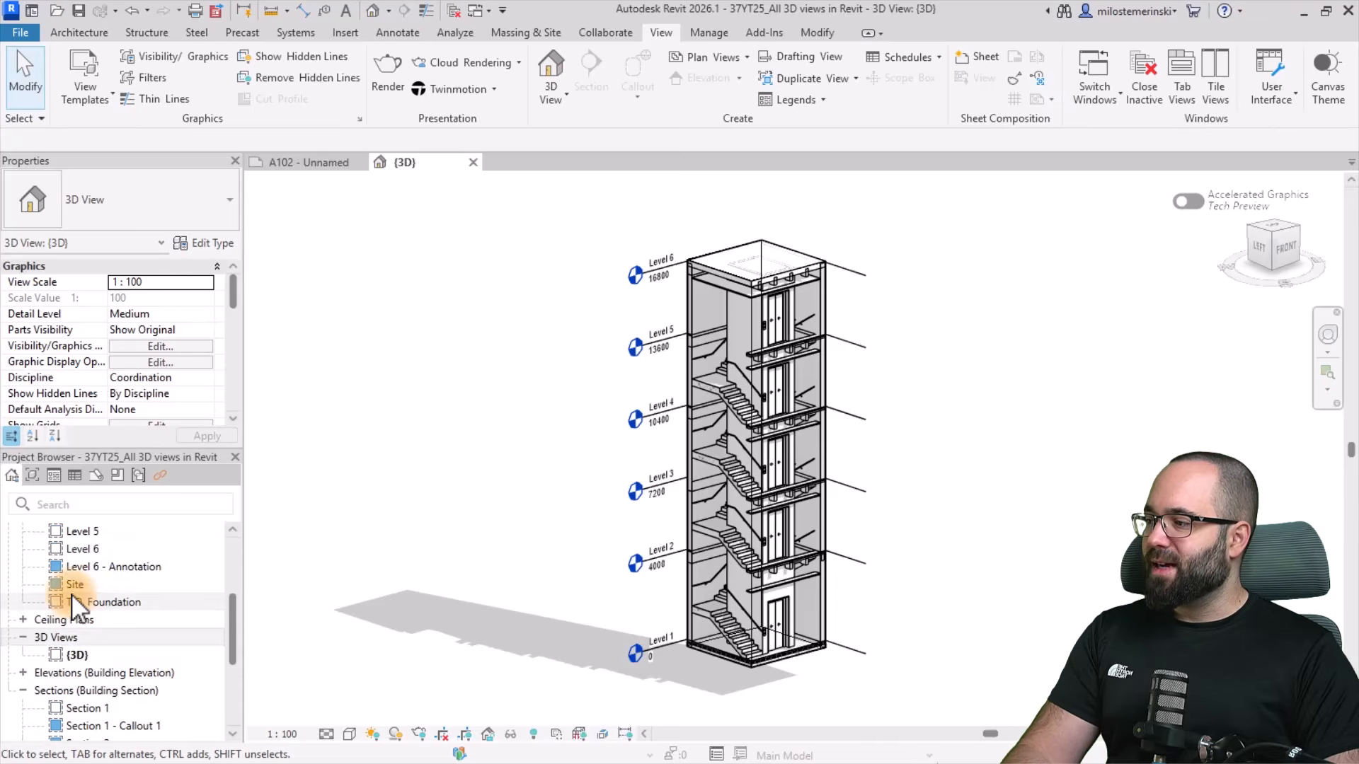
left_click(65, 583)
double_click(65, 583)
middle_click_drag(829, 544, 777, 496)
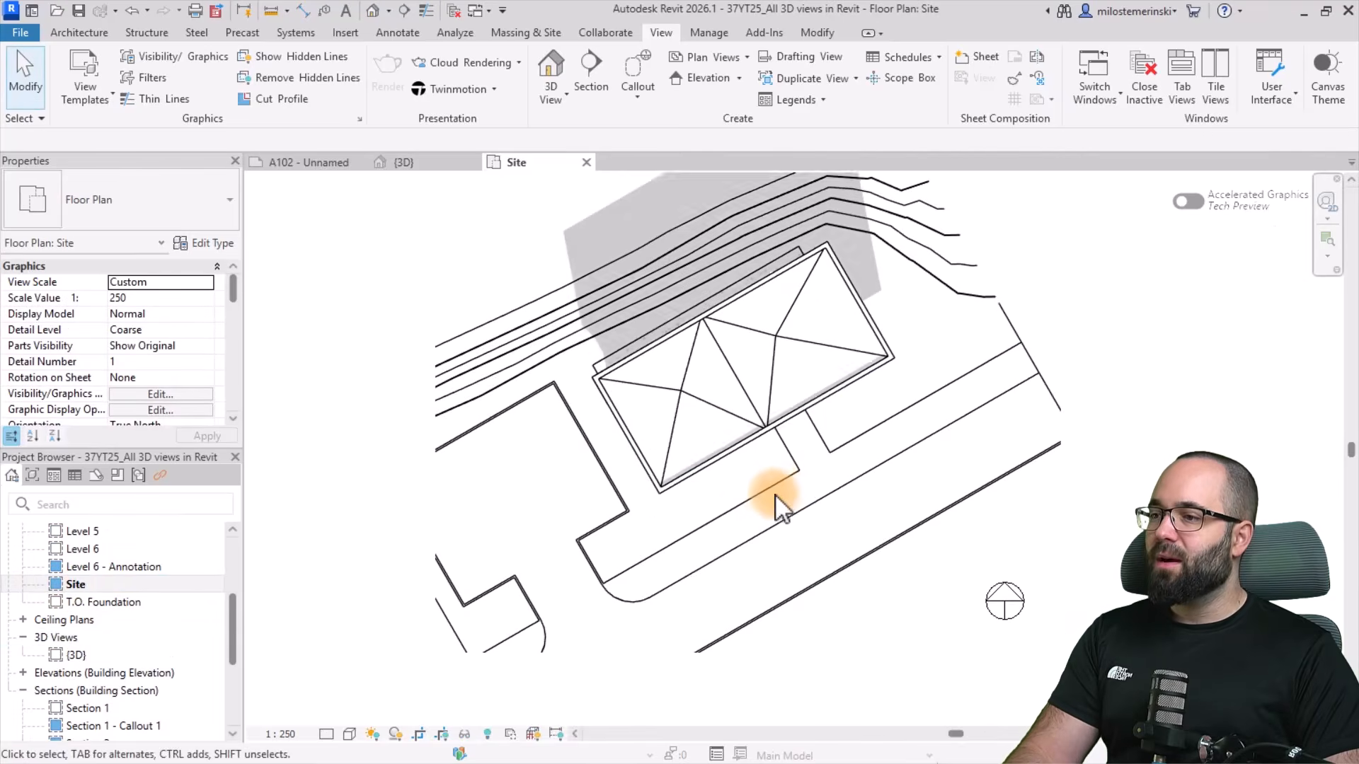
scroll(775, 495, "down", 1)
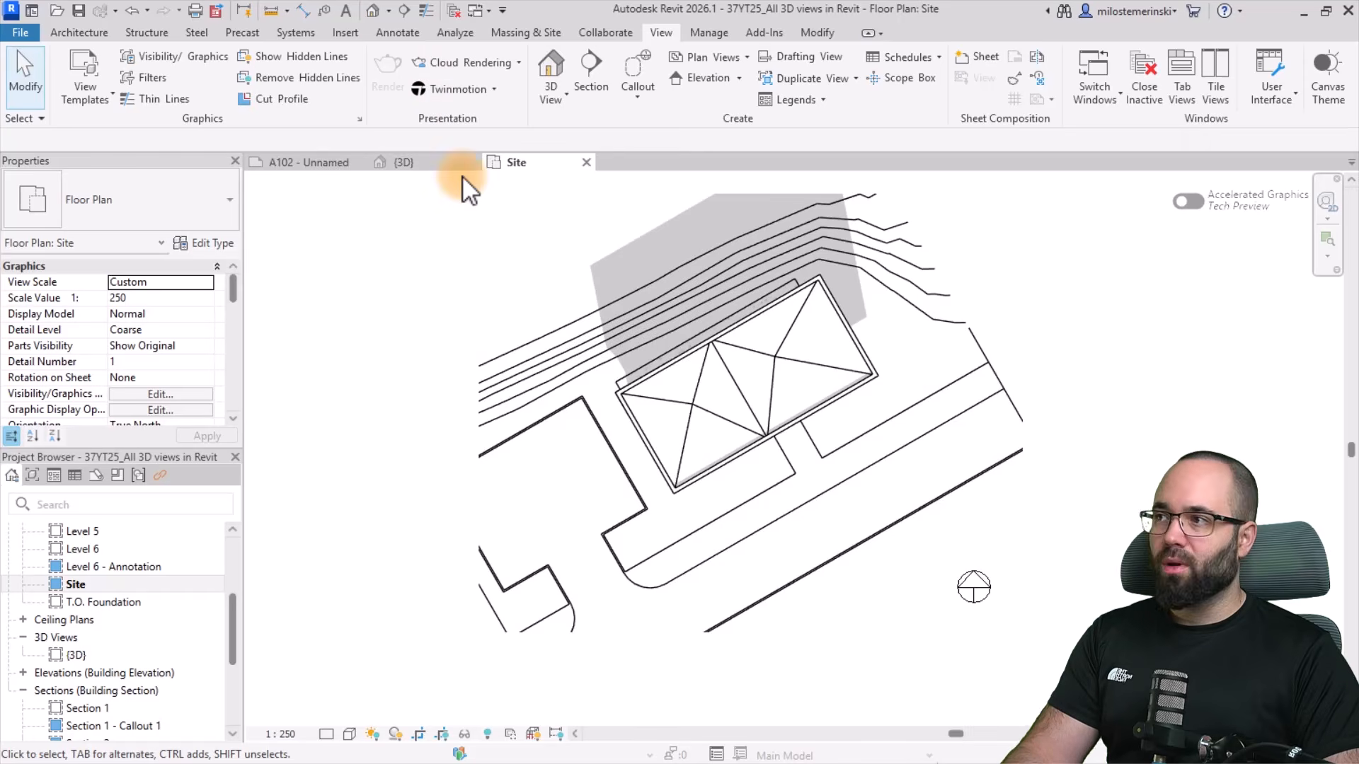
Start a perspective Camera view offset 1750 from Level 1 and place its eye point on the street in front of the building
left_click(390, 11)
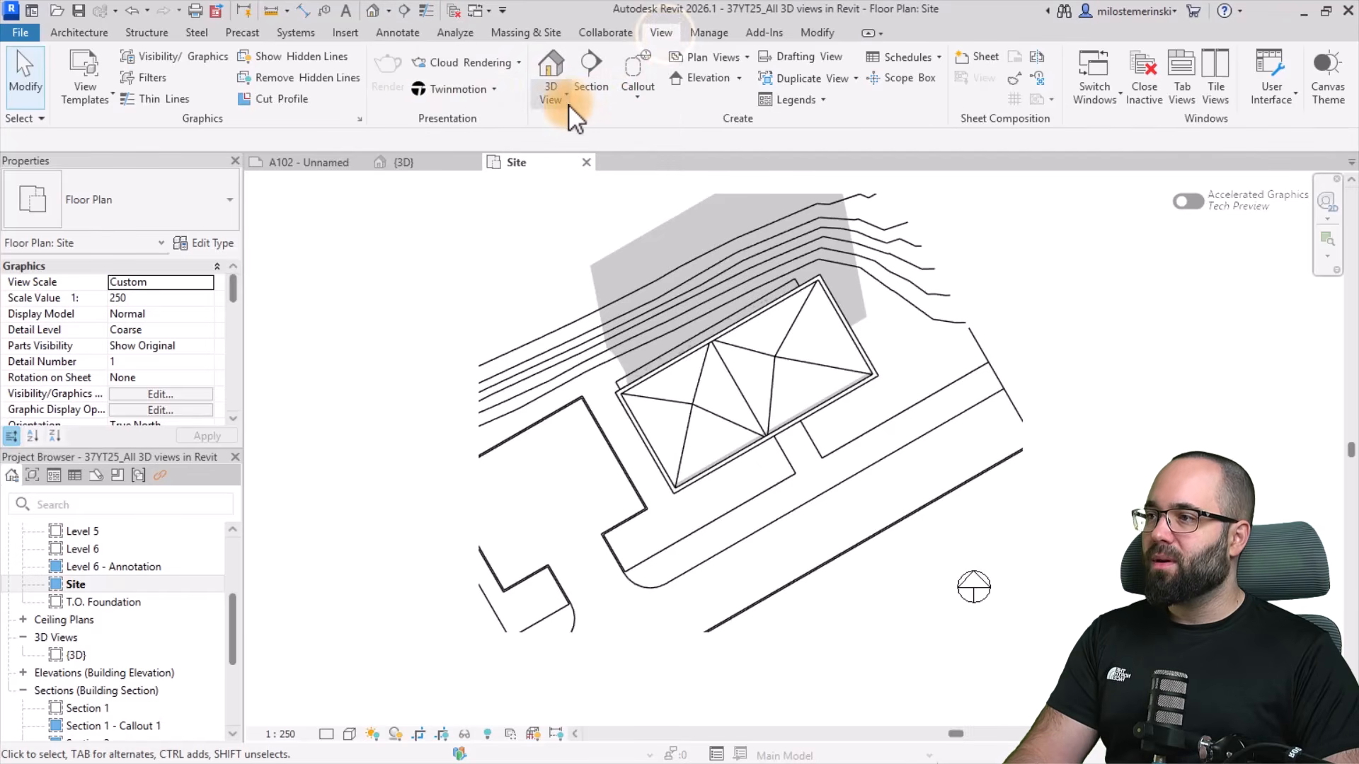
left_click(547, 103)
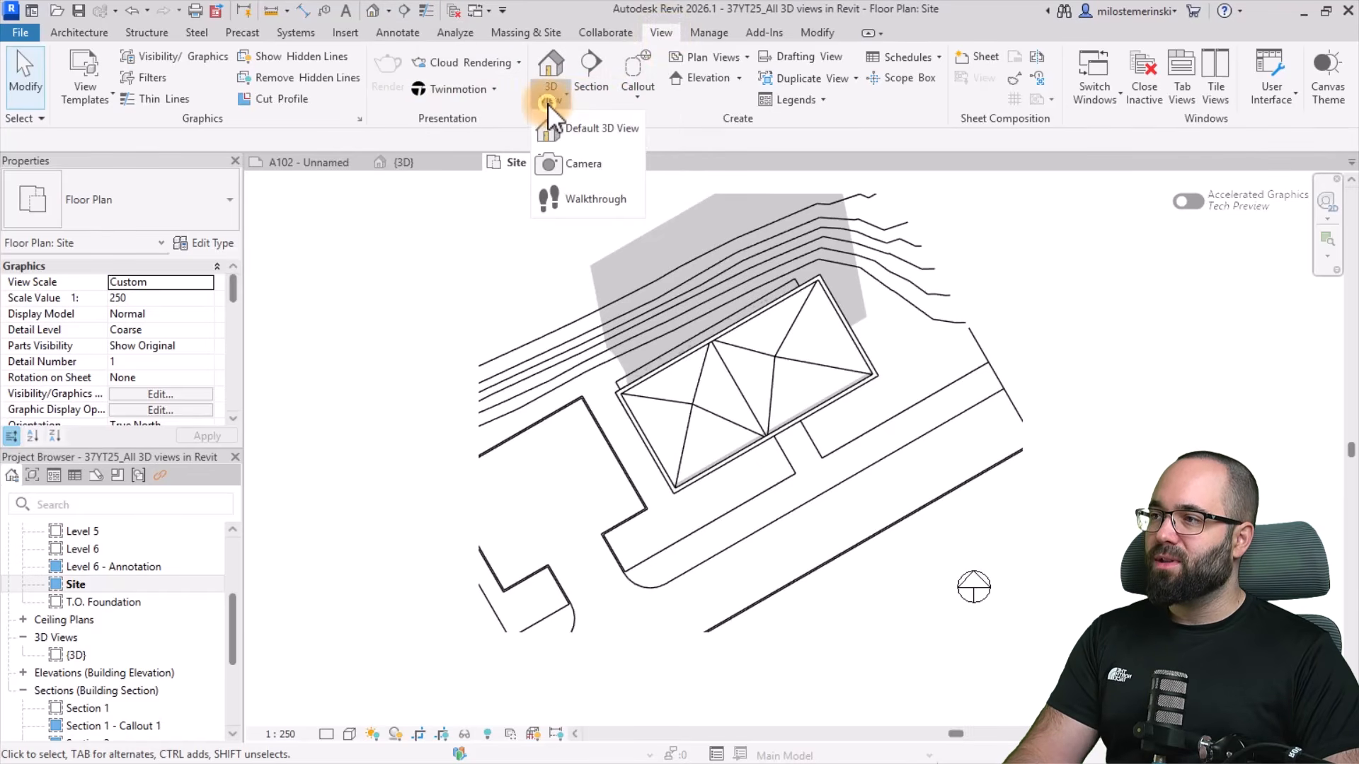
left_click(571, 169)
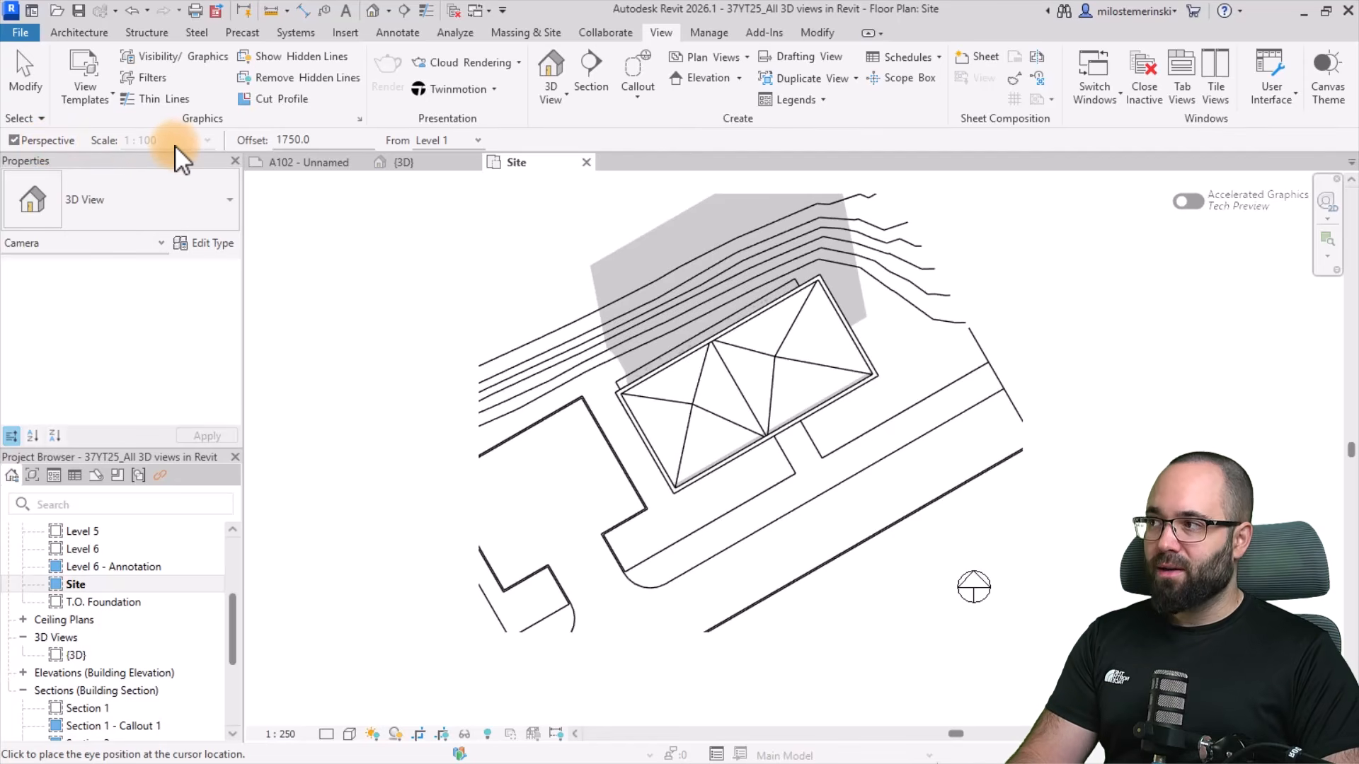
left_click(13, 140)
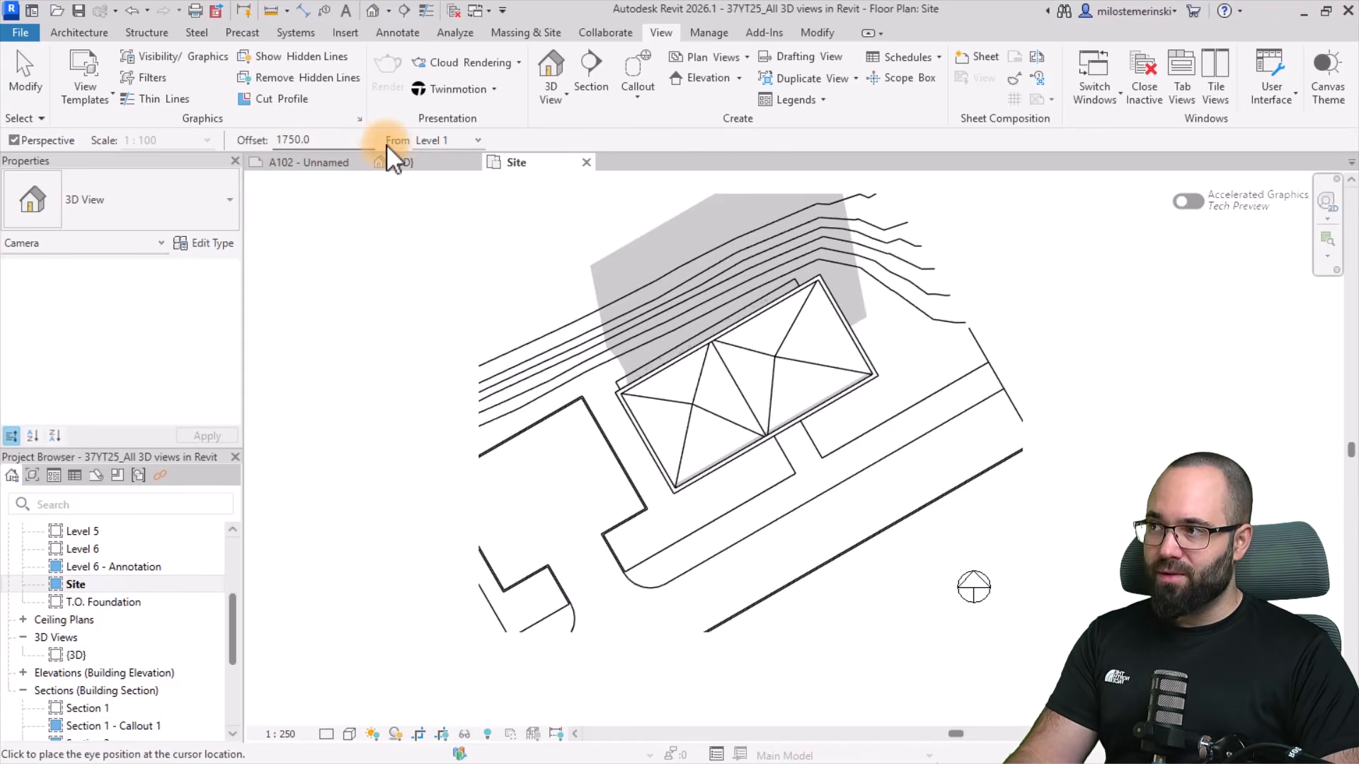
left_click(744, 626)
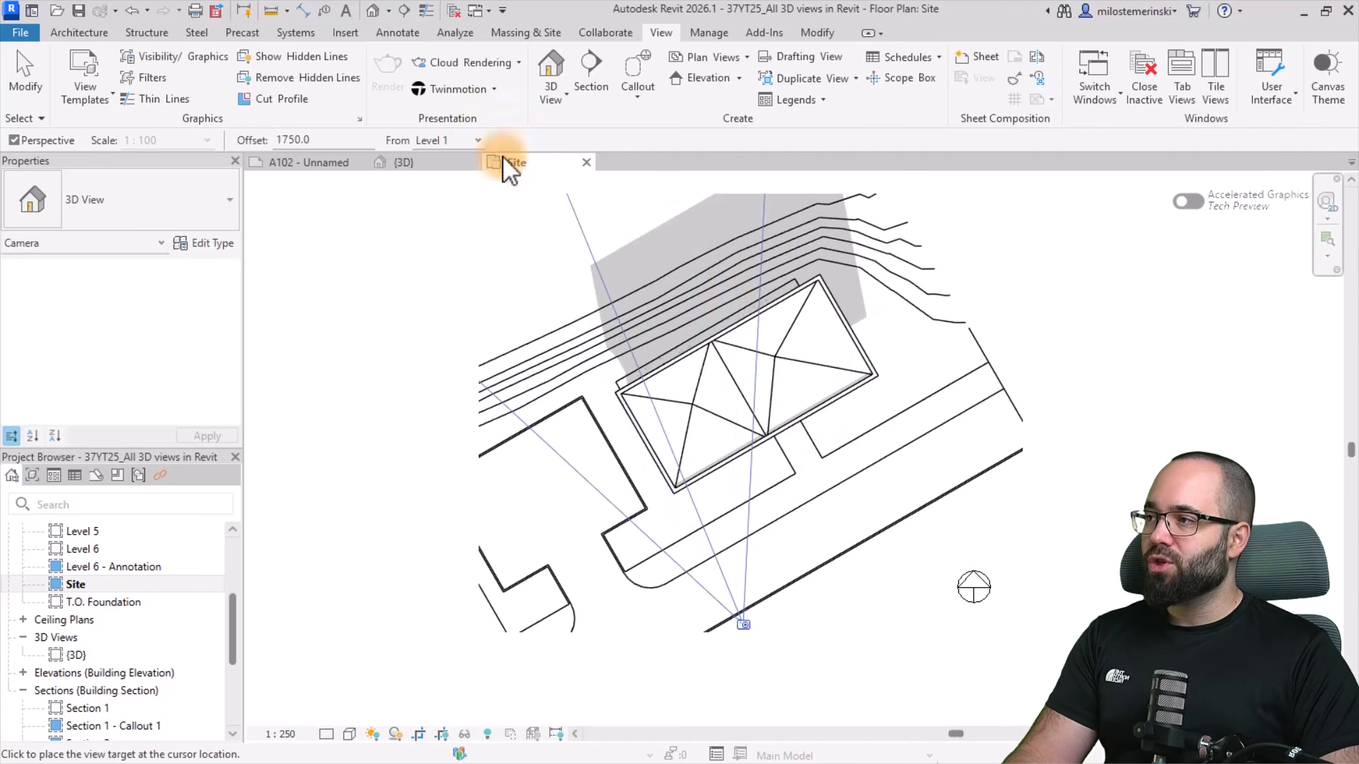
Set the camera target's reference level to Level 5 and place the target behind the building
left_click(431, 141)
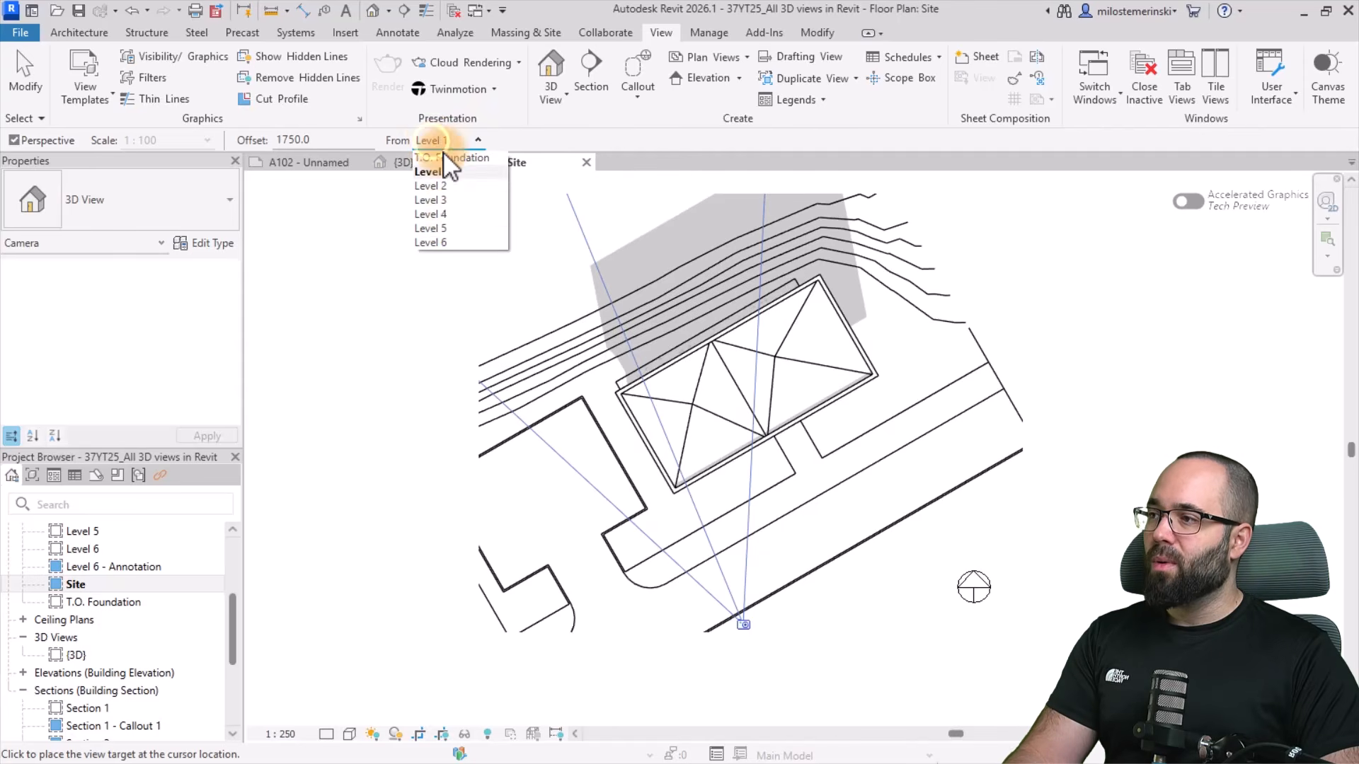
left_click(449, 227)
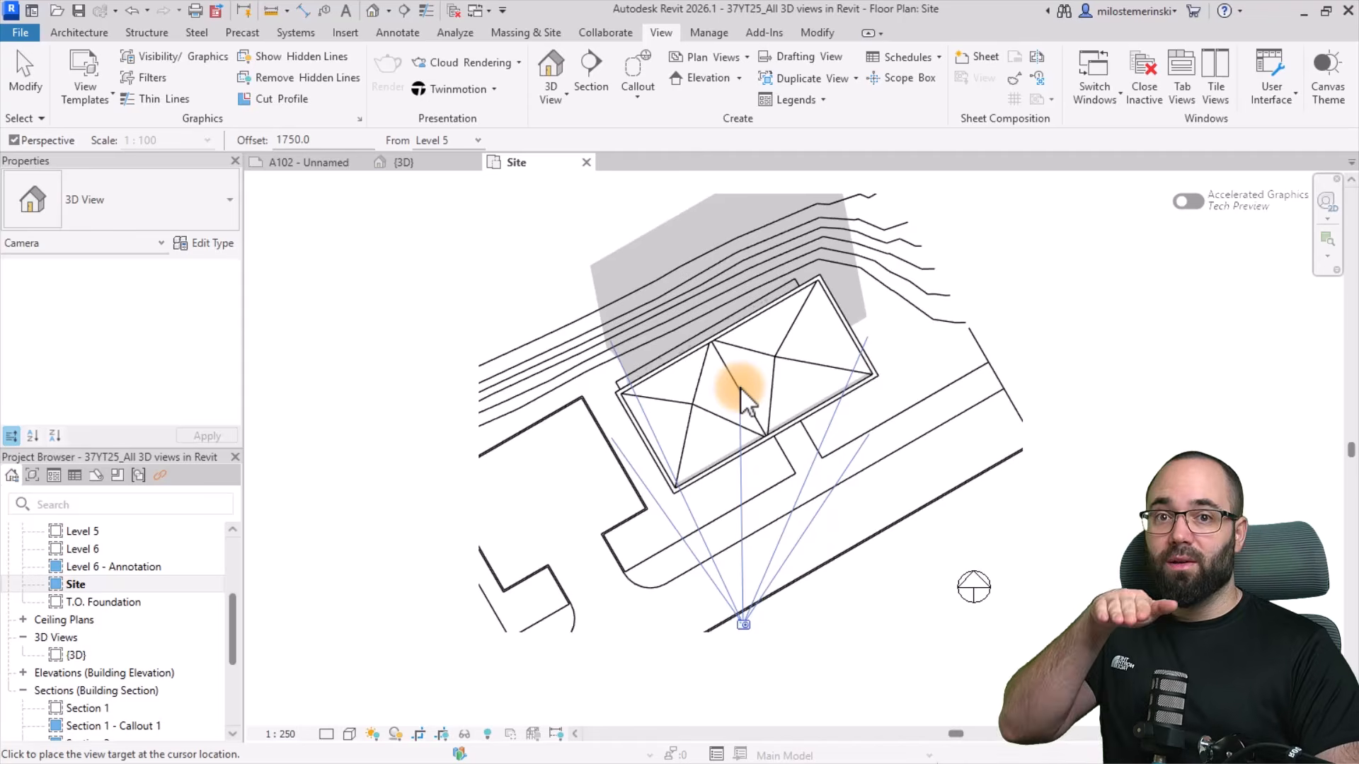
left_click(738, 229)
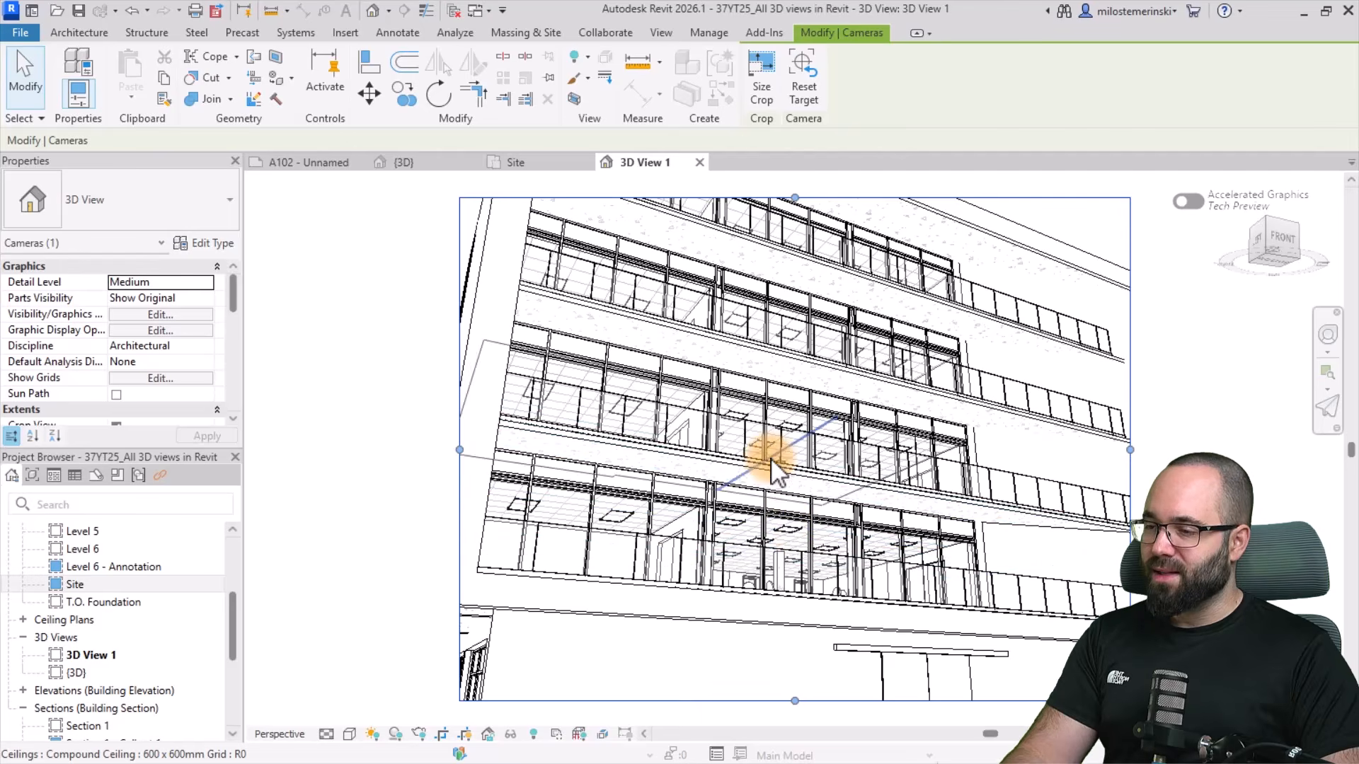
scroll(780, 525, "down", 2)
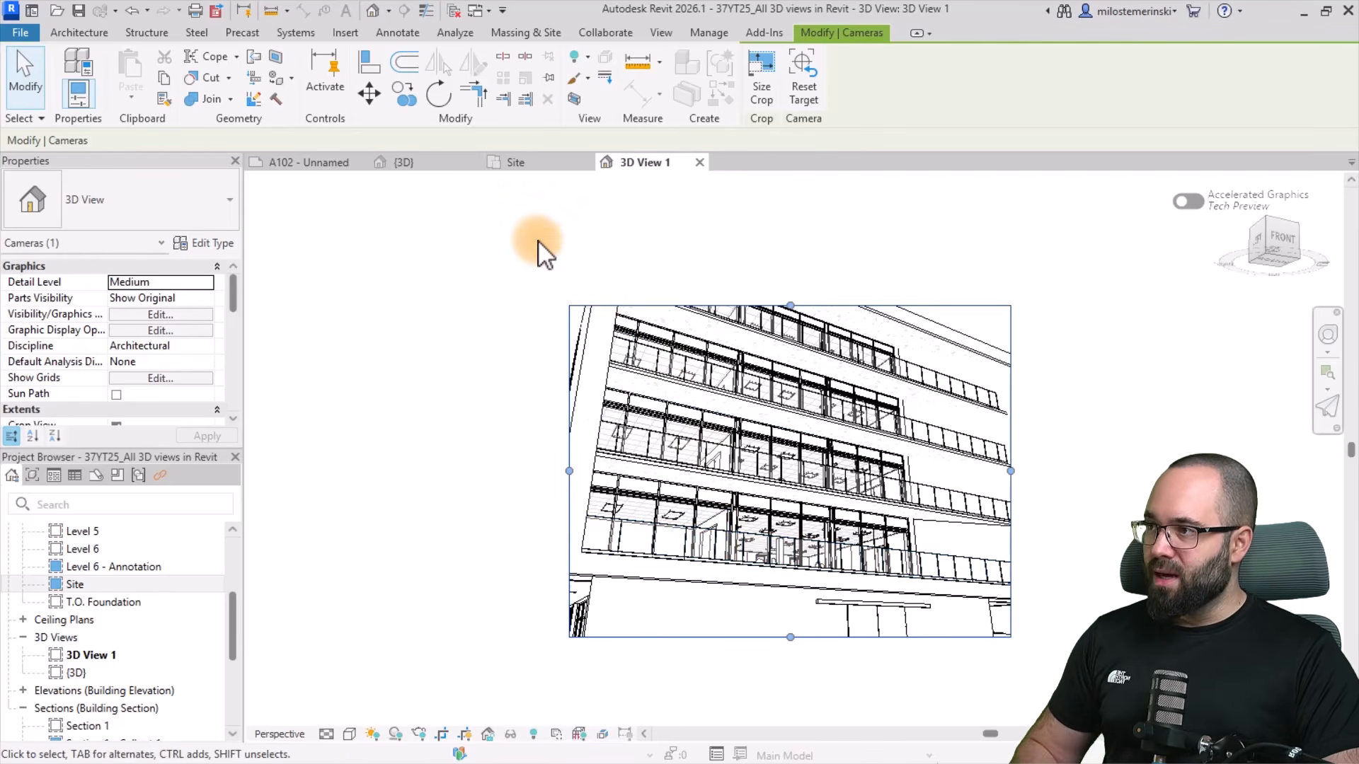
Return to the Site plan, deselect the camera and turn off Crop View in the plan's extents
left_click(522, 167)
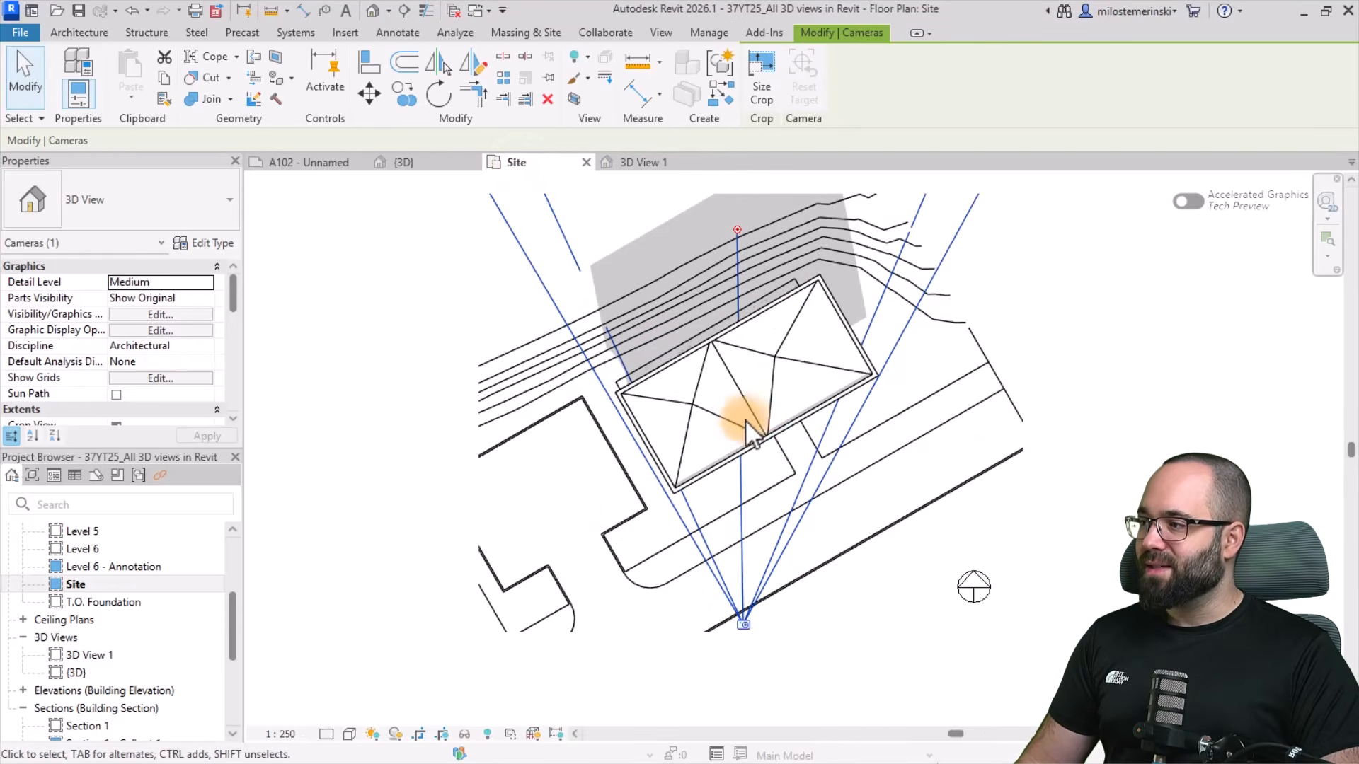
scroll(162, 368, "down", 3)
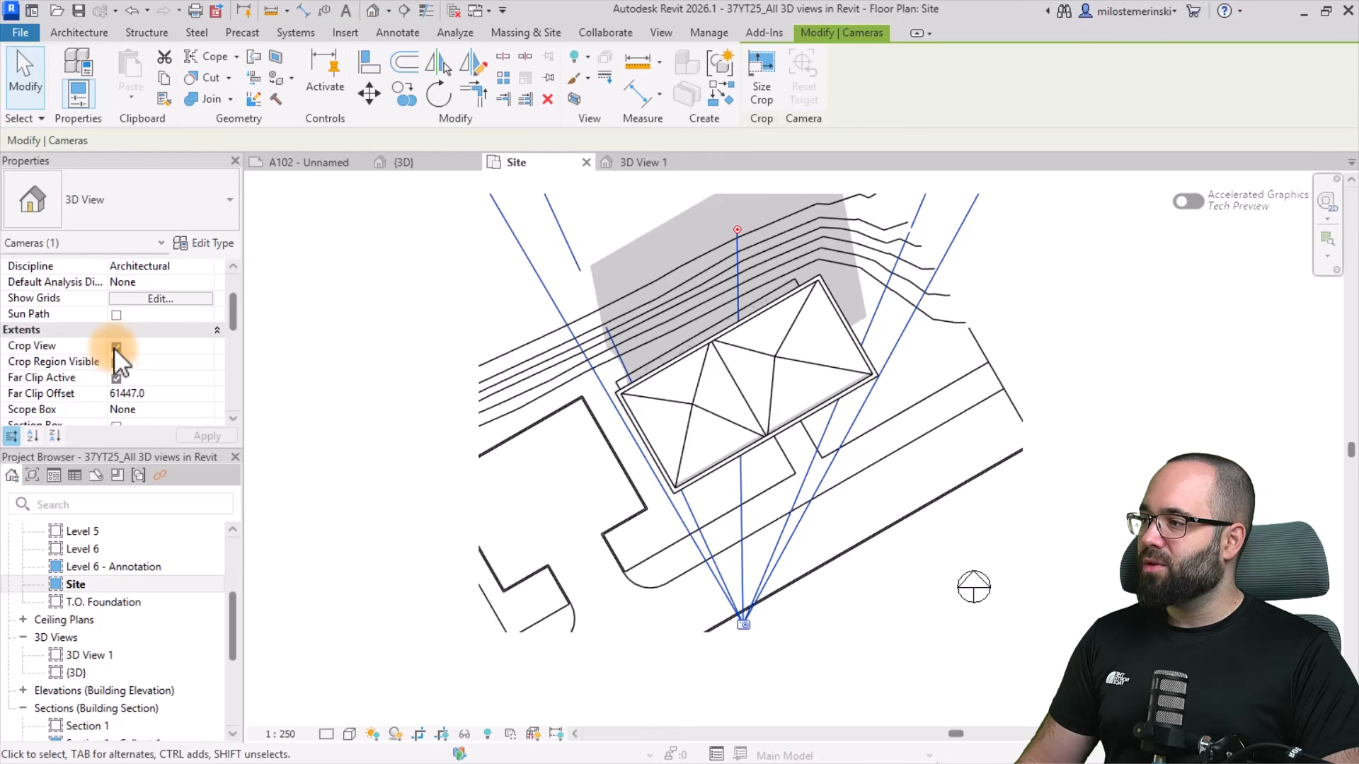
left_click(377, 404)
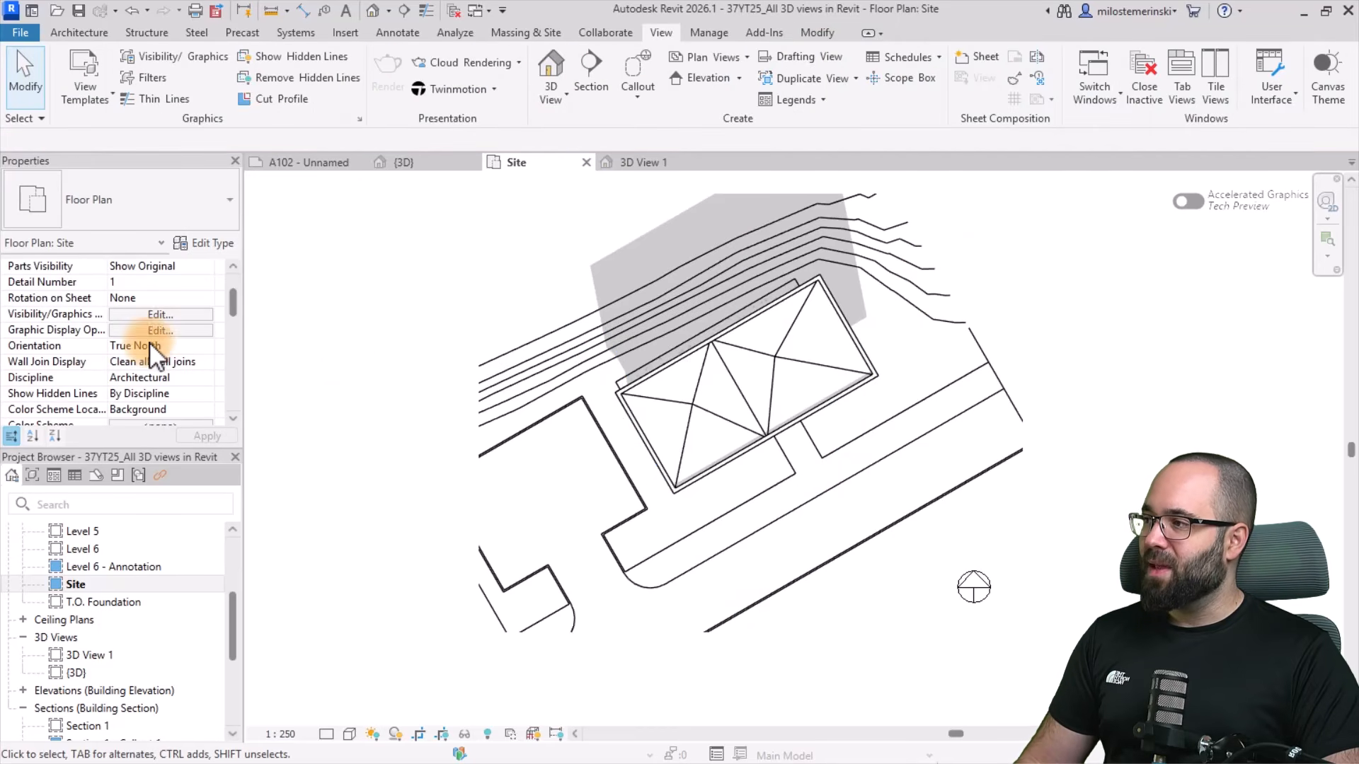
scroll(150, 342, "down", 5)
left_click(116, 331)
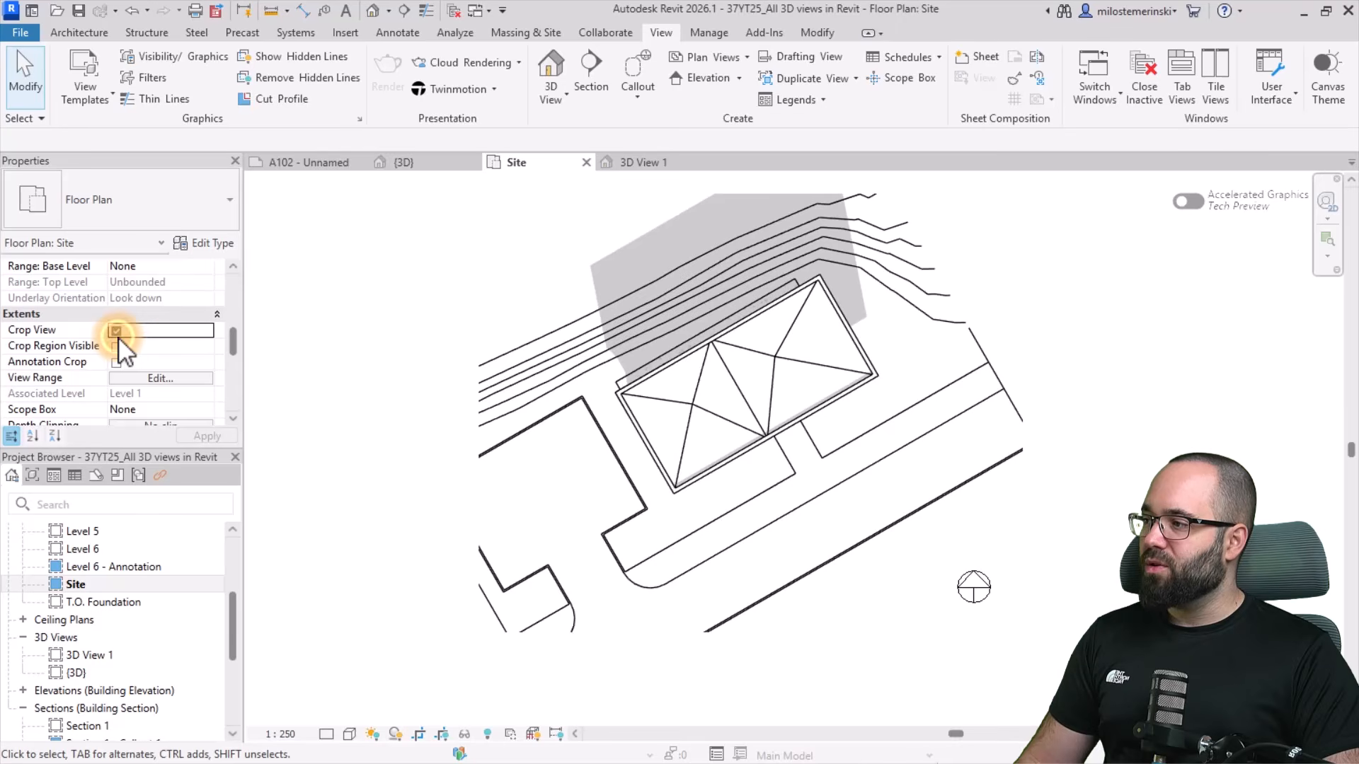
scroll(775, 402, "down", 3)
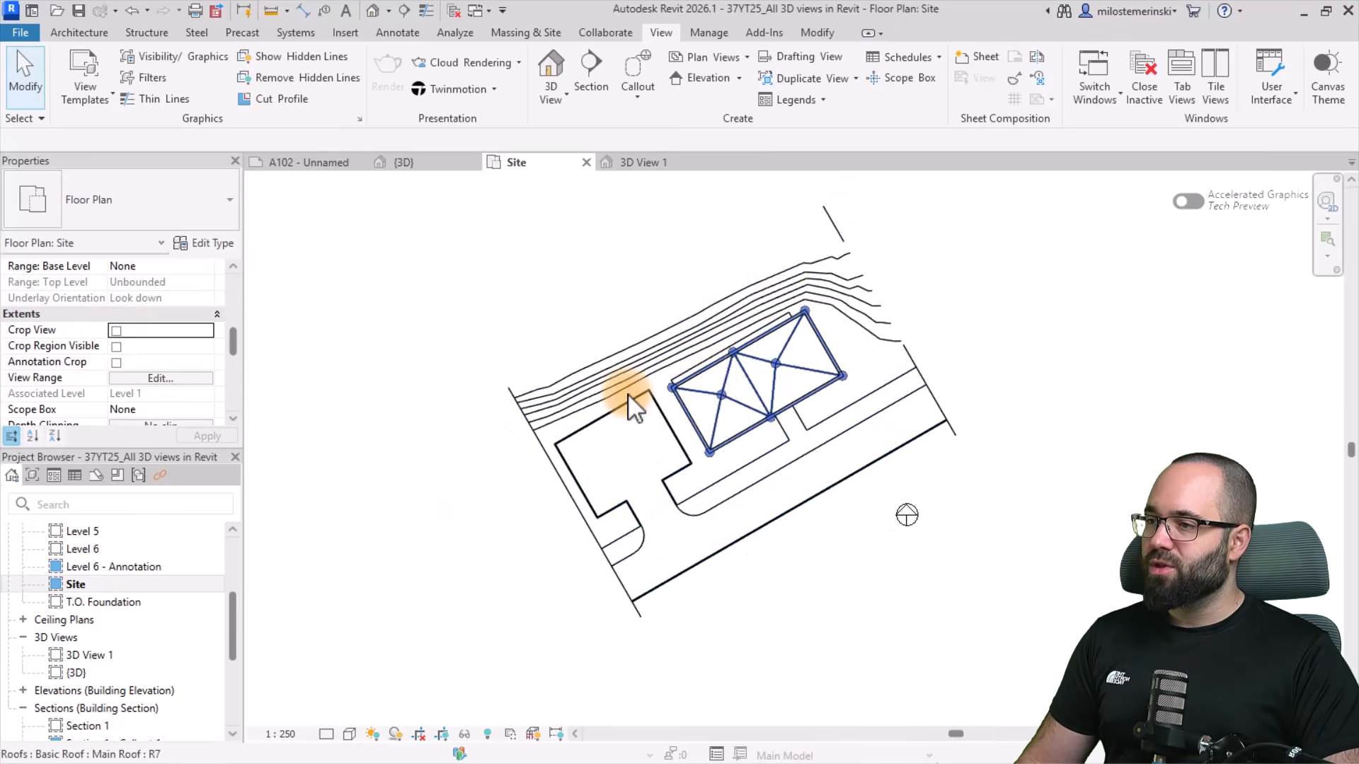
Select the camera through 3D View 1's crop boundary and move its eye point farther back from the building in the Site plan
left_click(631, 165)
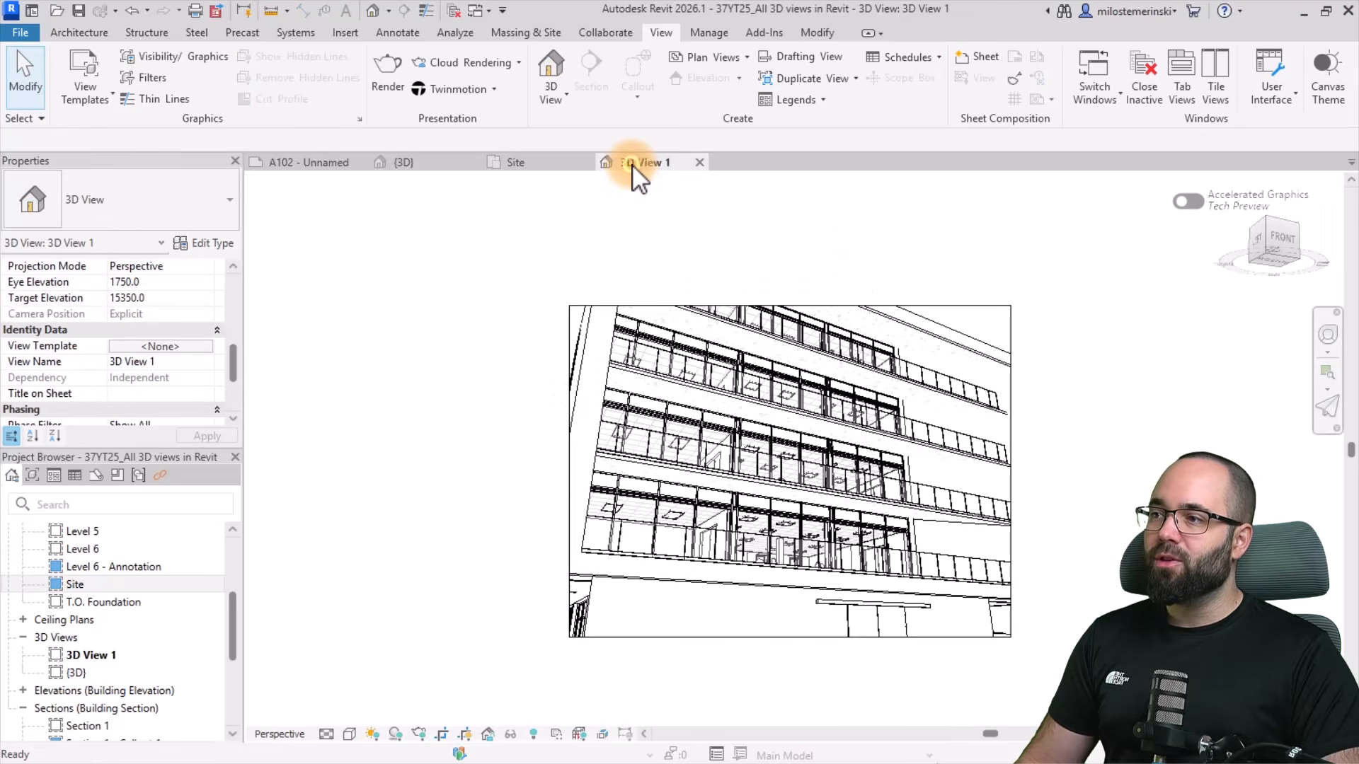
left_click(567, 312)
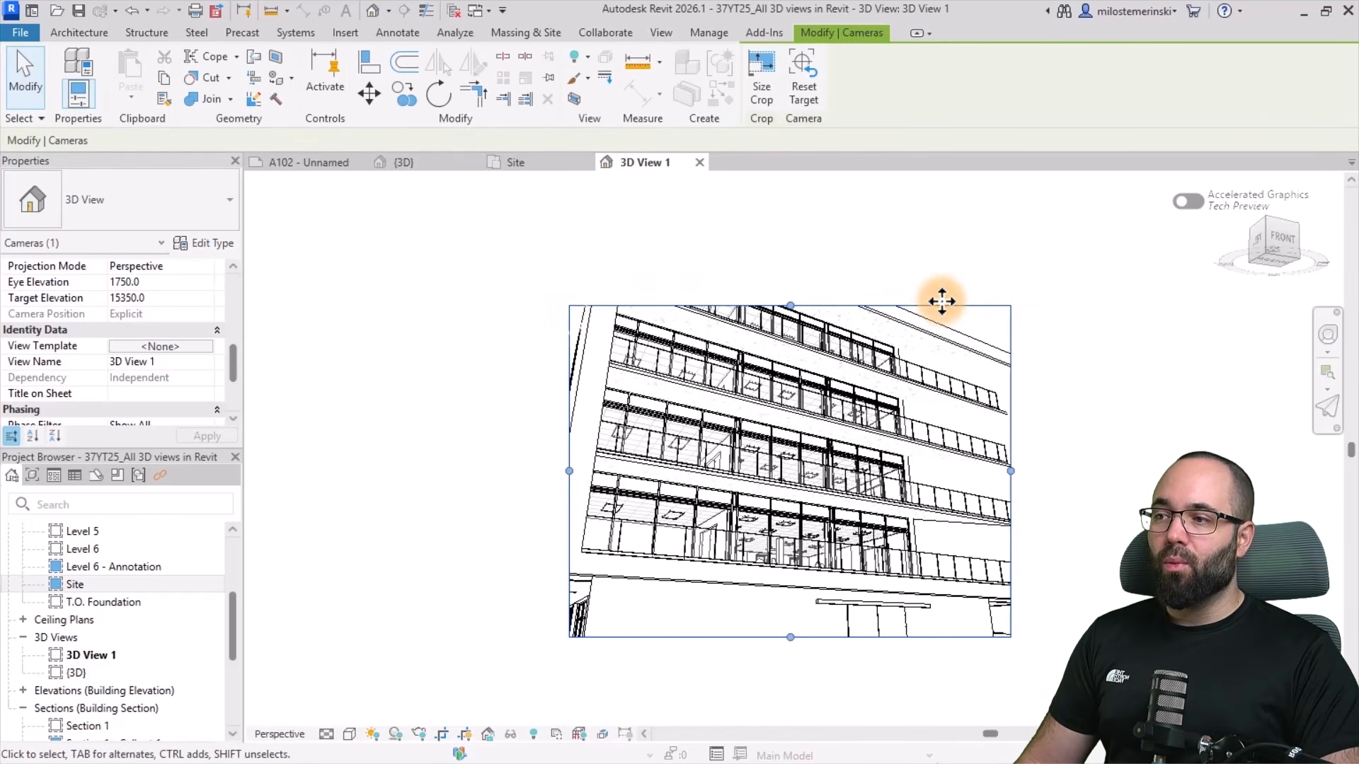
left_click(550, 164)
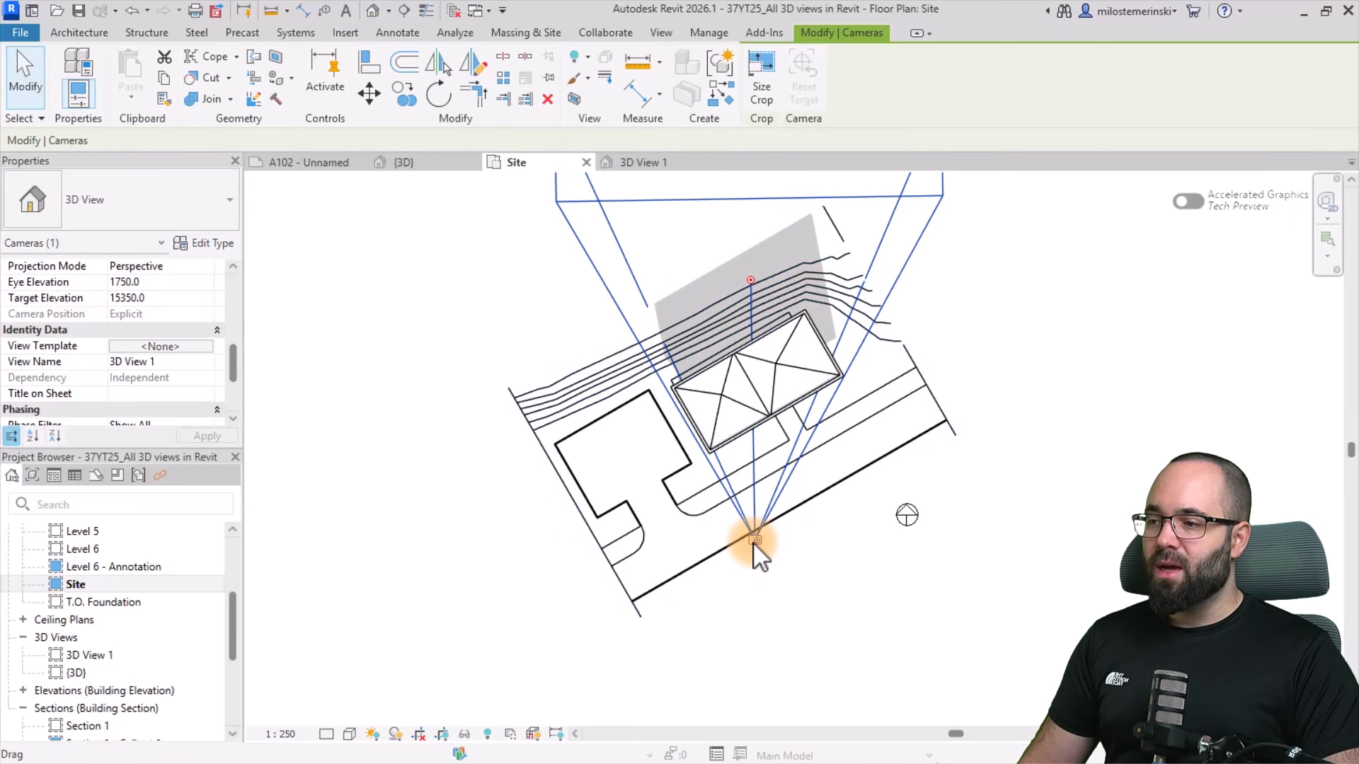
left_click_drag(754, 544, 752, 620)
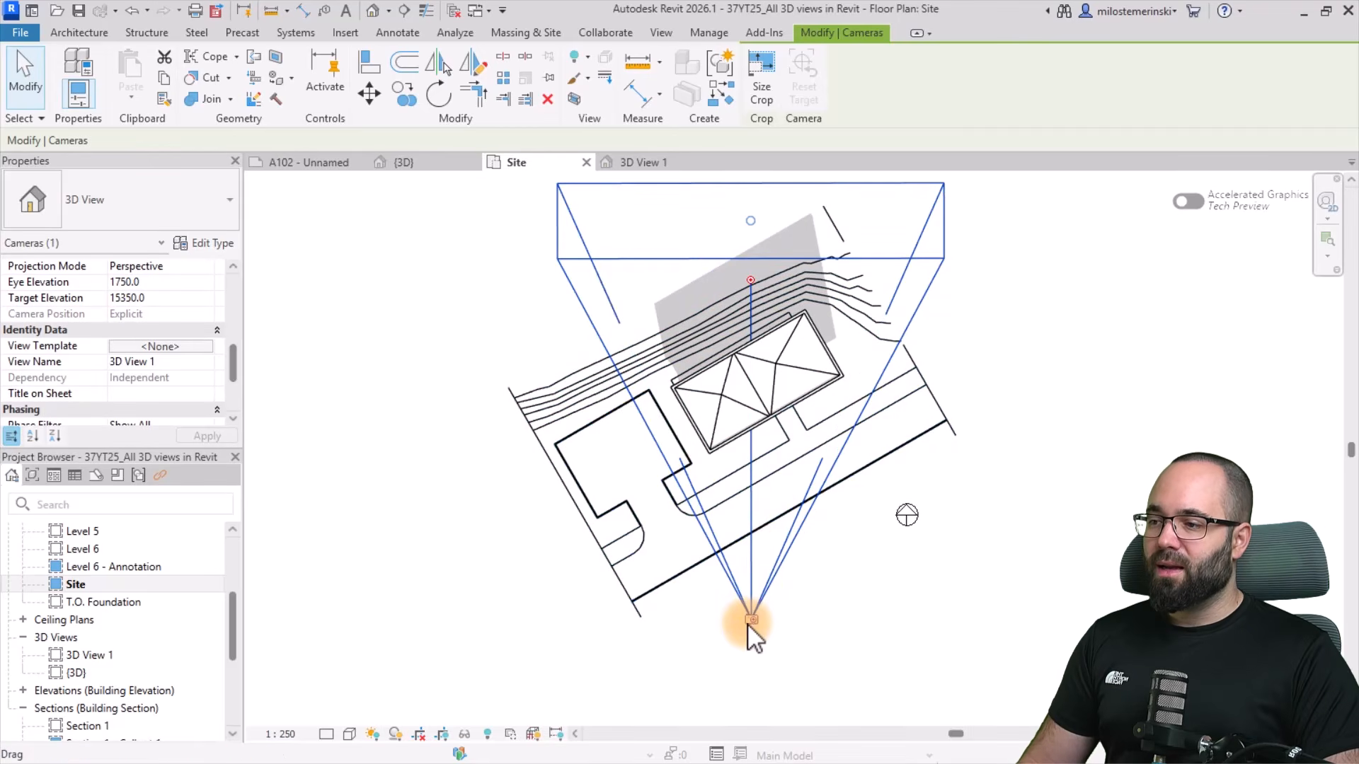
Return to 3D View 1 and set its camera's Target Elevation to 1750 to level the line of sight
left_click(635, 164)
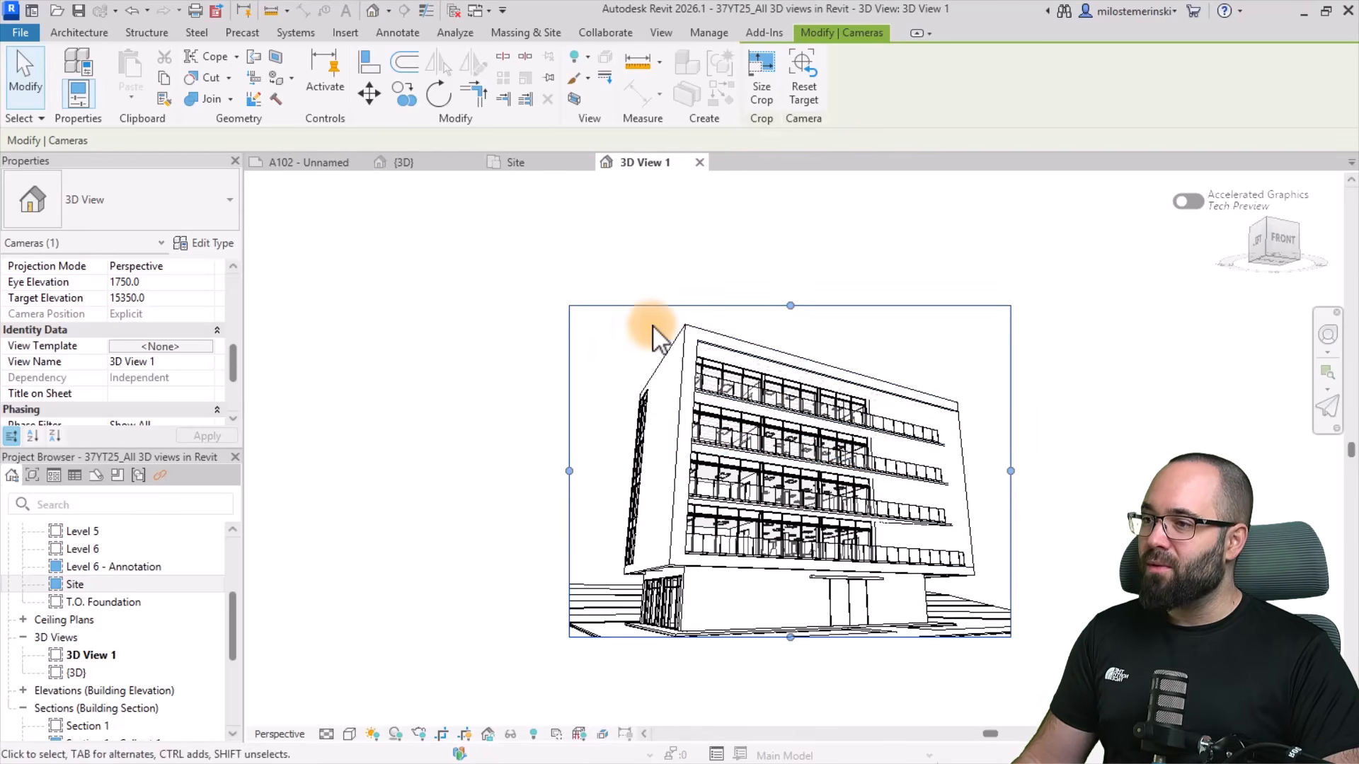
scroll(798, 601, "up", 3)
scroll(814, 562, "down", 3)
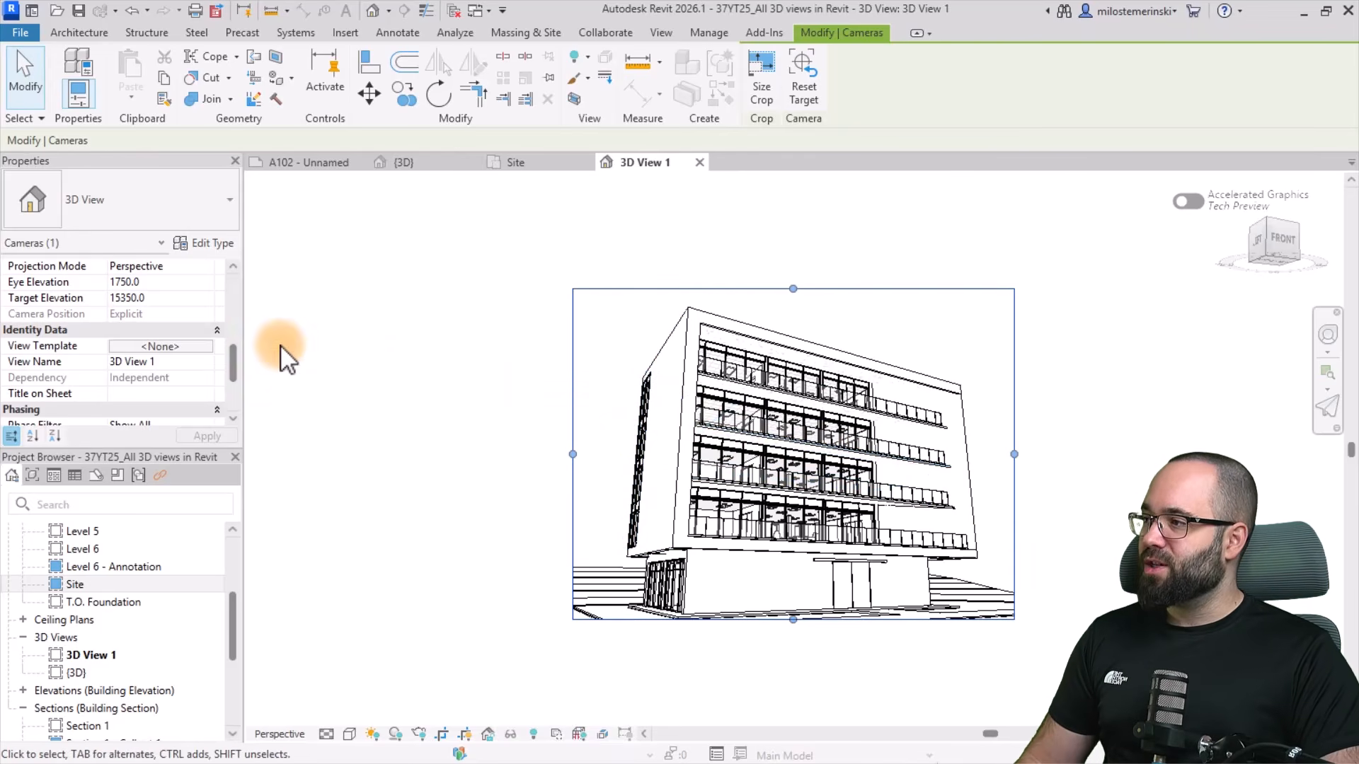
scroll(130, 345, "down", 3)
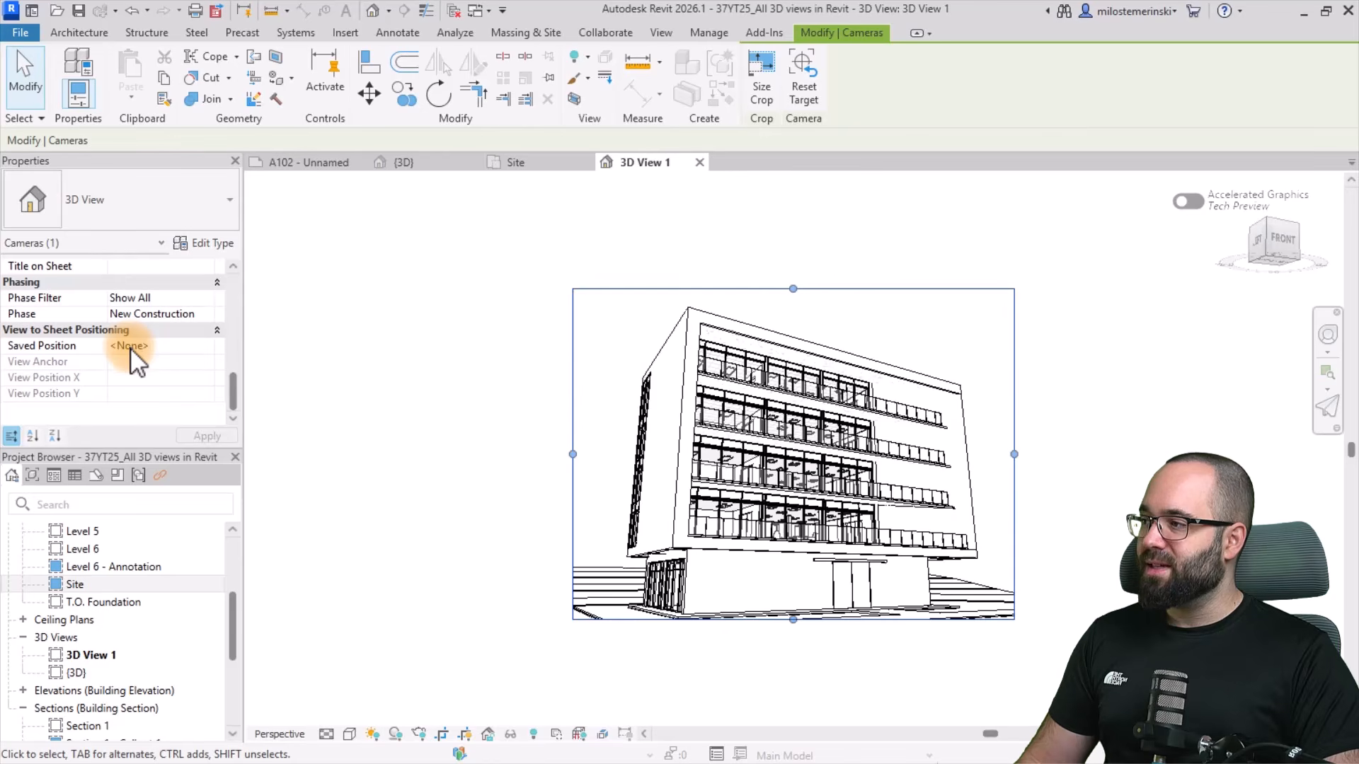
scroll(122, 360, "up", 4)
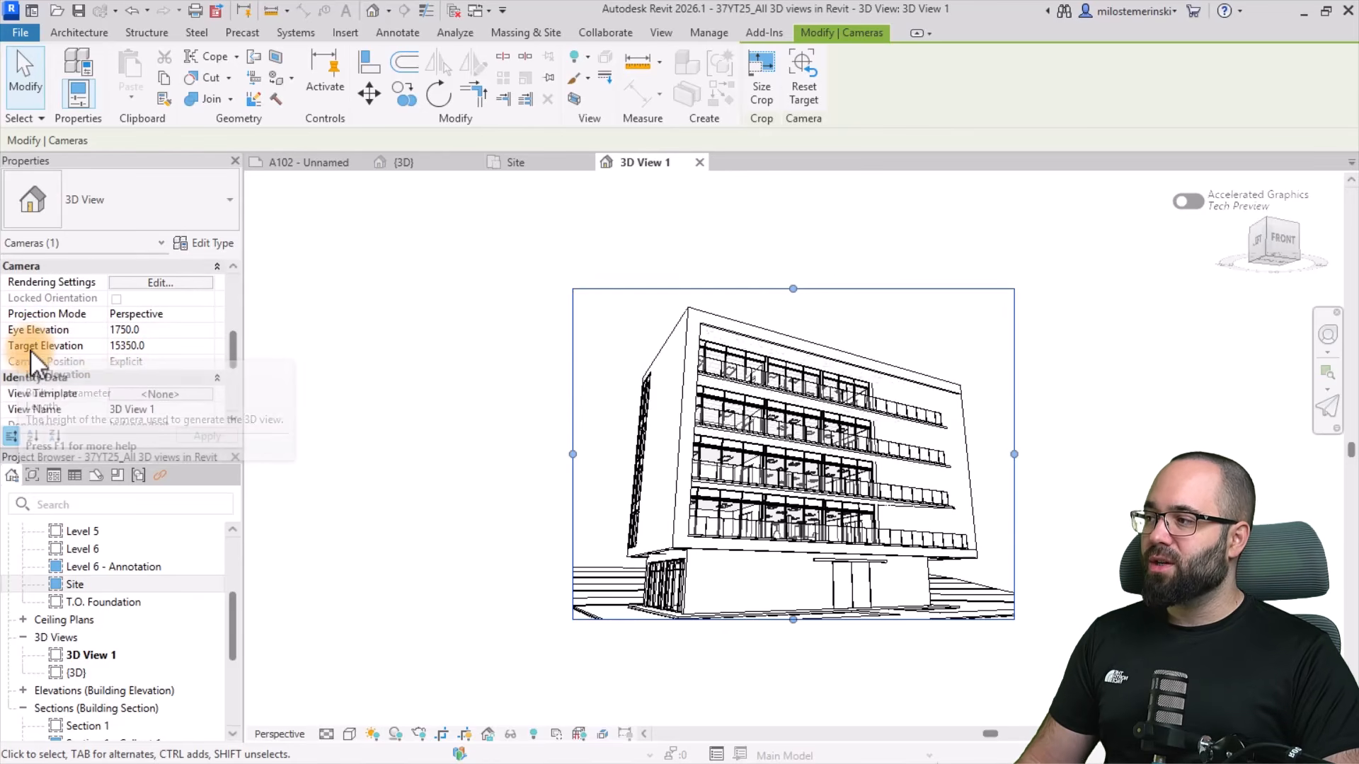
left_click(163, 347)
type("1750.0")
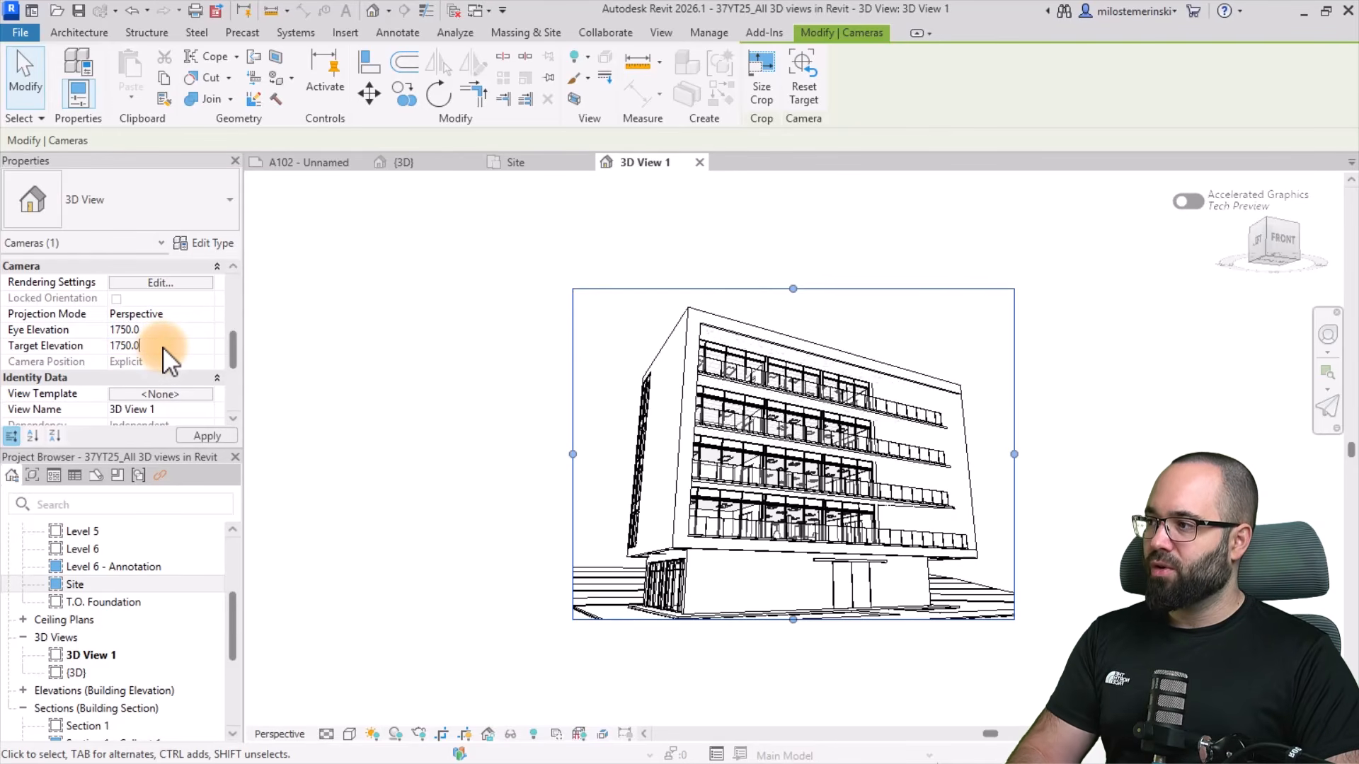
left_click(205, 436)
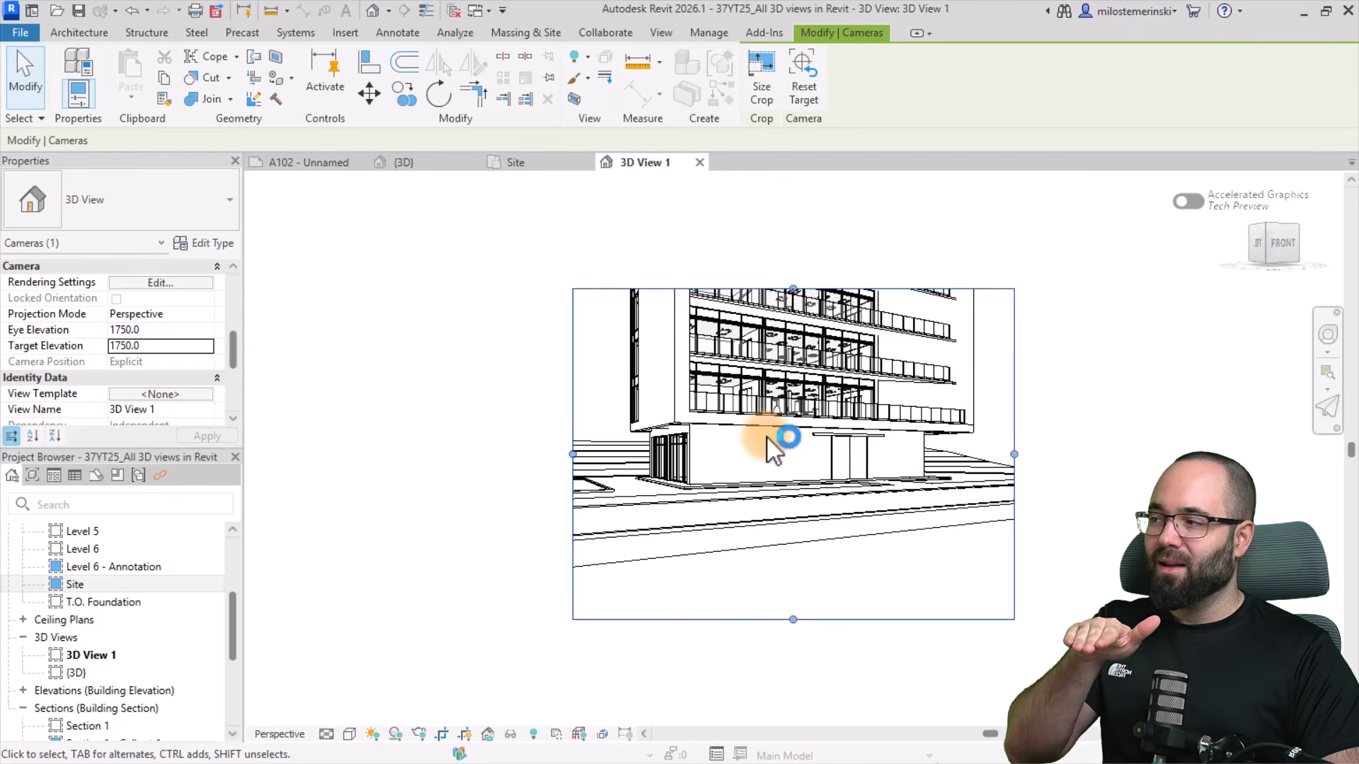
Extend 3D View 1's crop region above the roof and raise its lower edge closer to the building's base, leaving the crop deselected
middle_click_drag(762, 504, 730, 616)
scroll(764, 358, "down", 1)
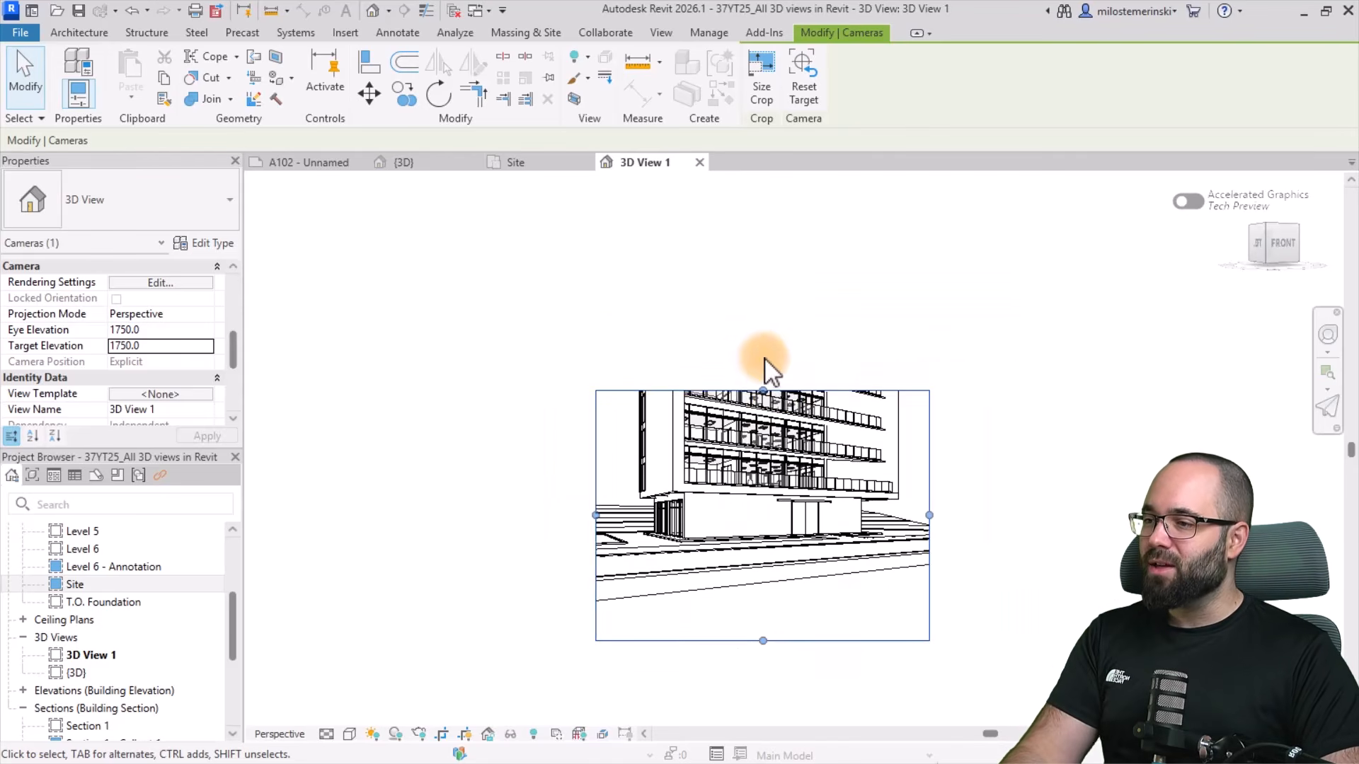
left_click_drag(764, 390, 764, 252)
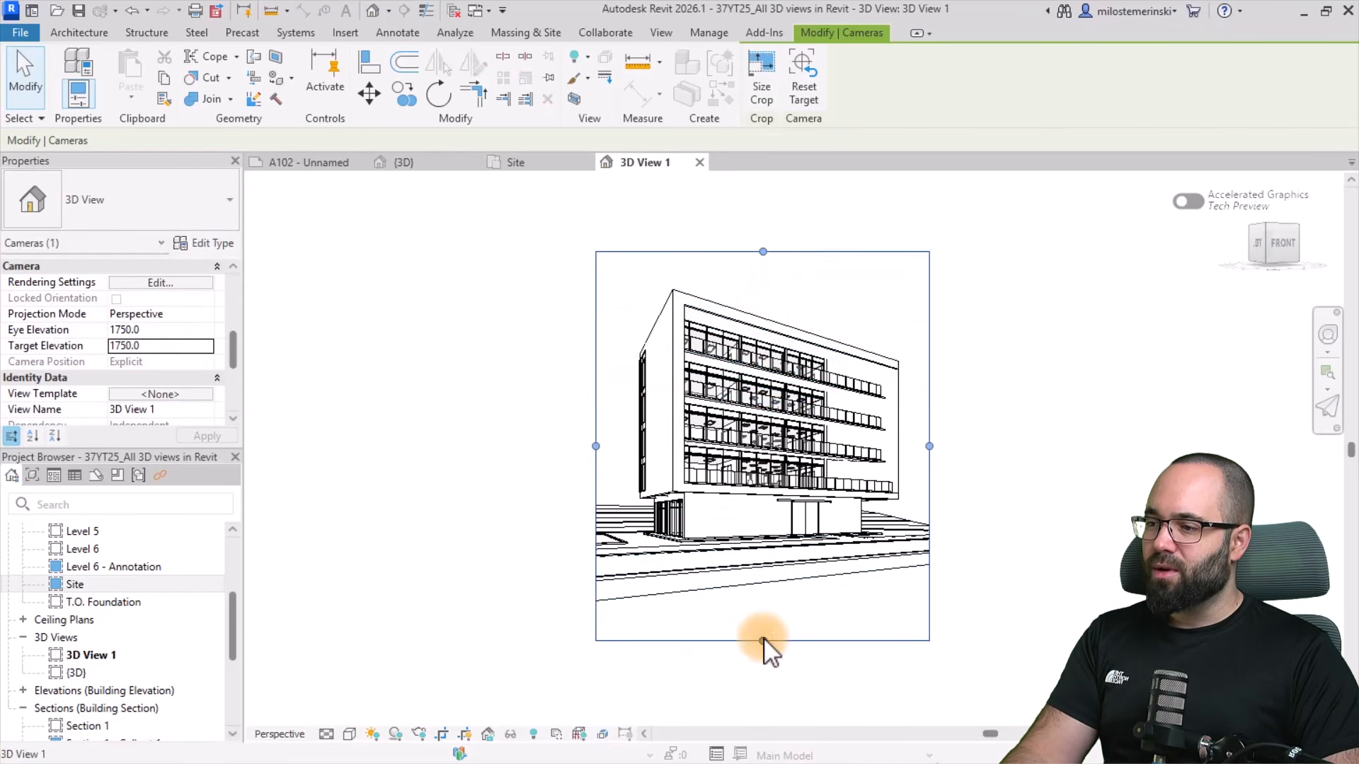
left_click_drag(763, 640, 760, 559)
scroll(729, 439, "up", 5)
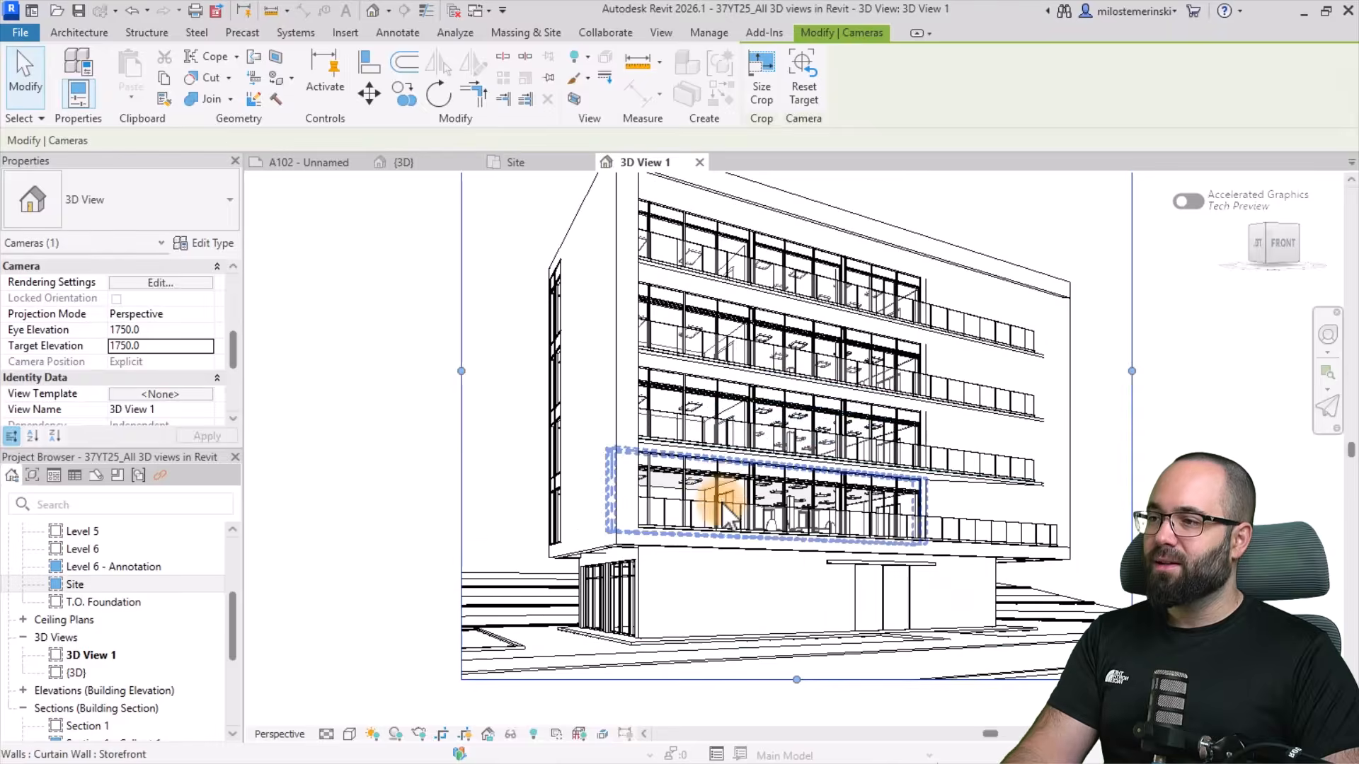
scroll(721, 503, "down", 2)
middle_click_drag(461, 416, 456, 440)
scroll(457, 440, "down", 1)
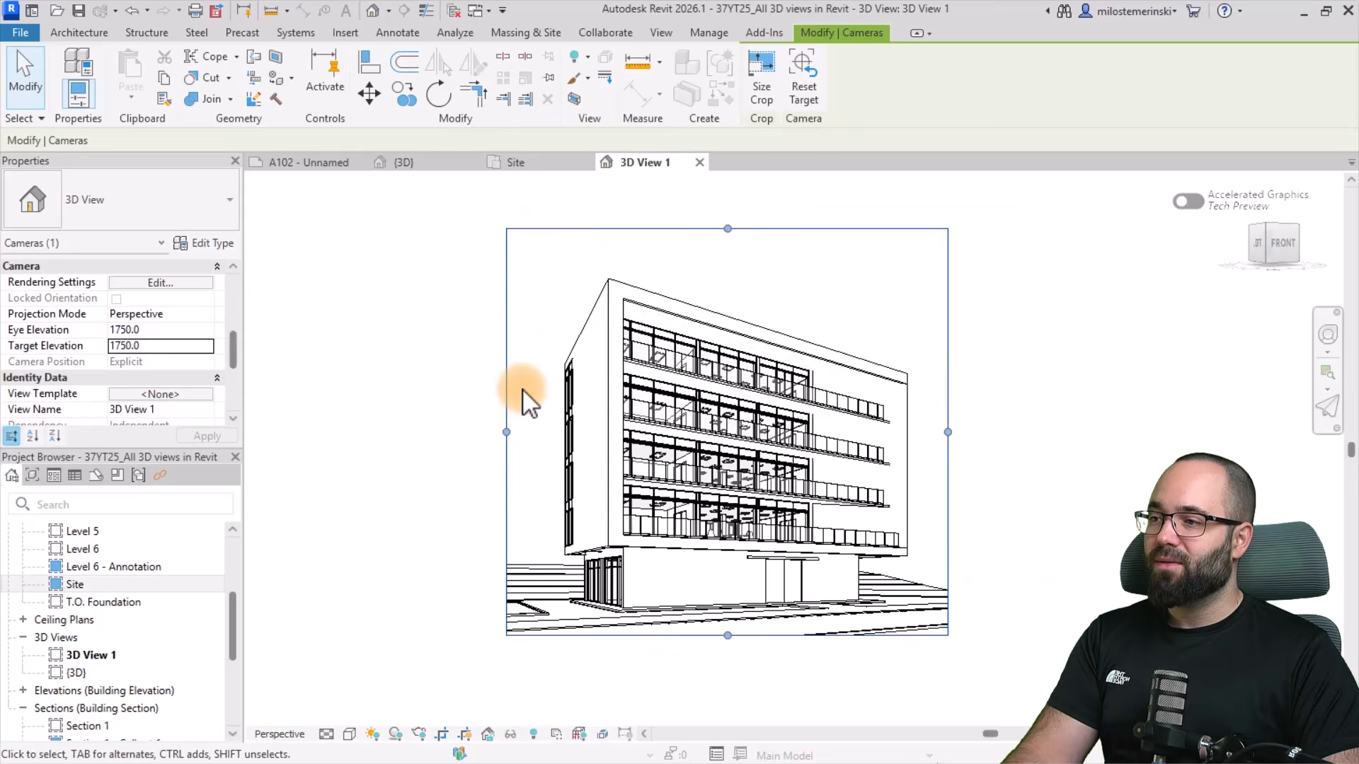
left_click(542, 275)
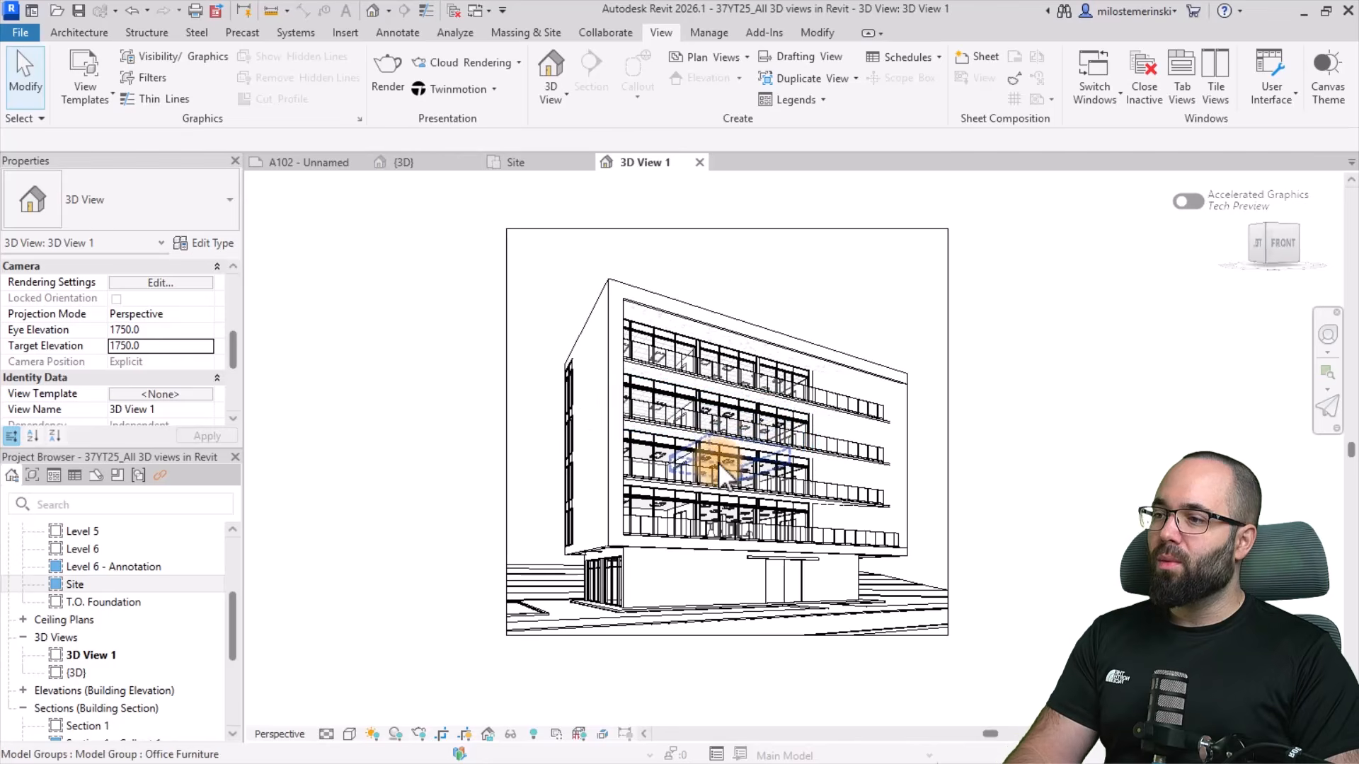
Orbit 3D View 1's camera slightly and restore its earlier position with the Full Navigation Wheel's Rewind tool
mouse_move(681, 476)
middle_mouse_down("shift")
mouse_move(771, 499)
mouse_move(655, 488)
mouse_move(654, 506)
mouse_move(729, 506)
mouse_move(698, 479)
middle_mouse_up("shift")
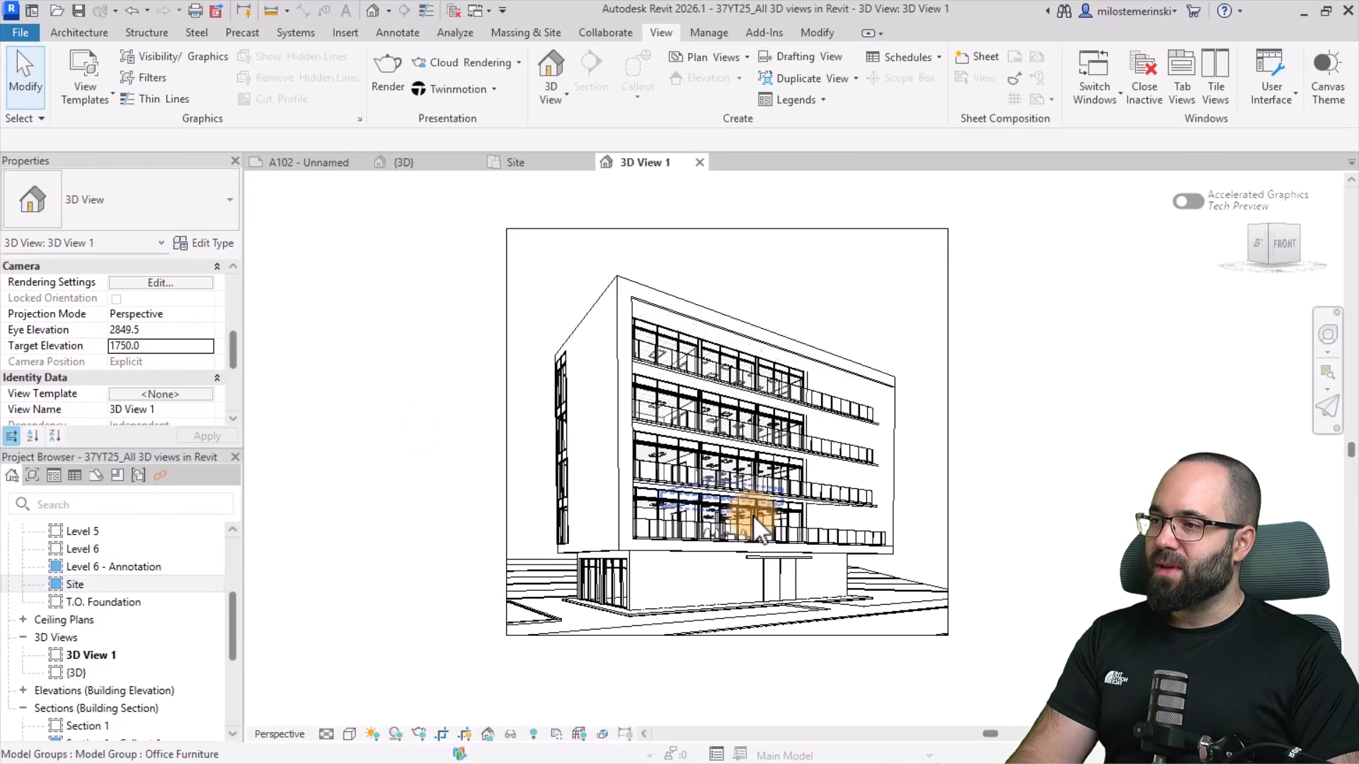
middle_click_drag(737, 535, 722, 561, "shift")
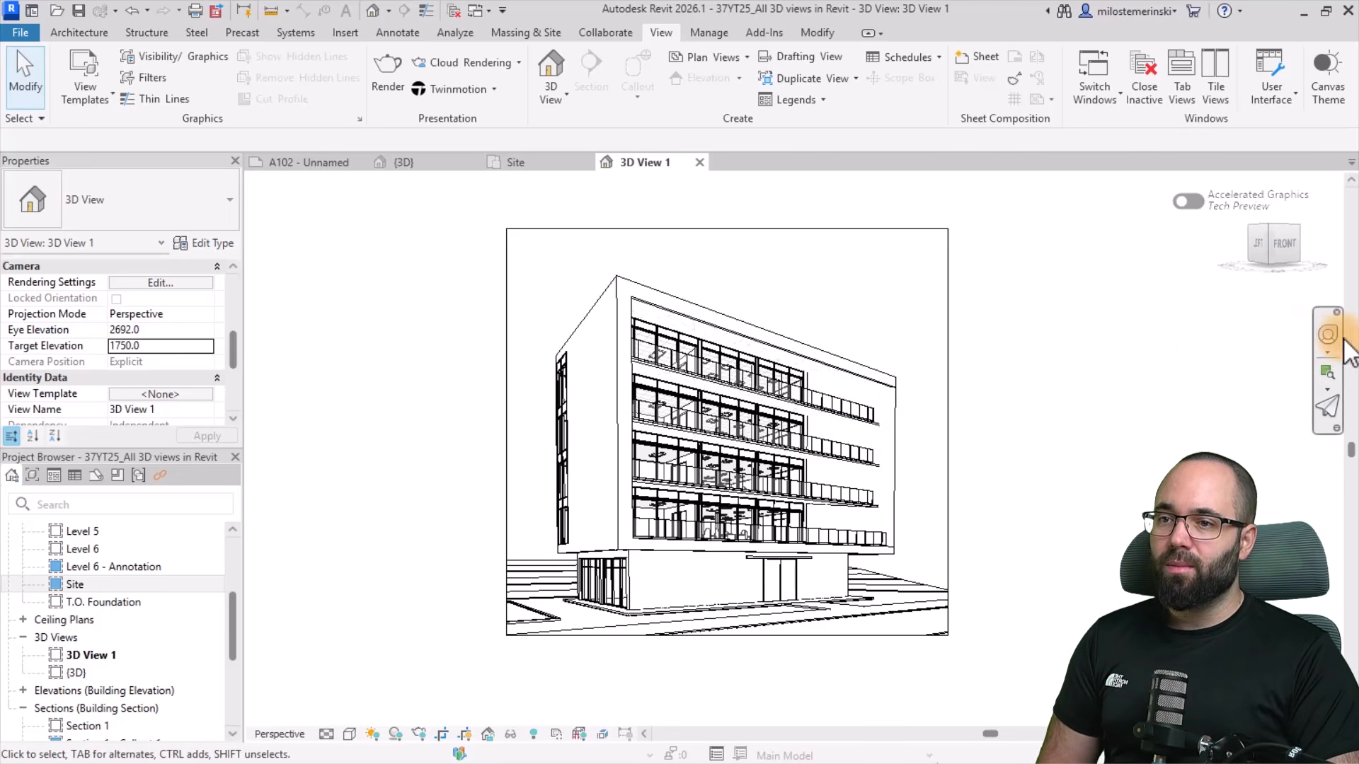
left_click(1328, 353)
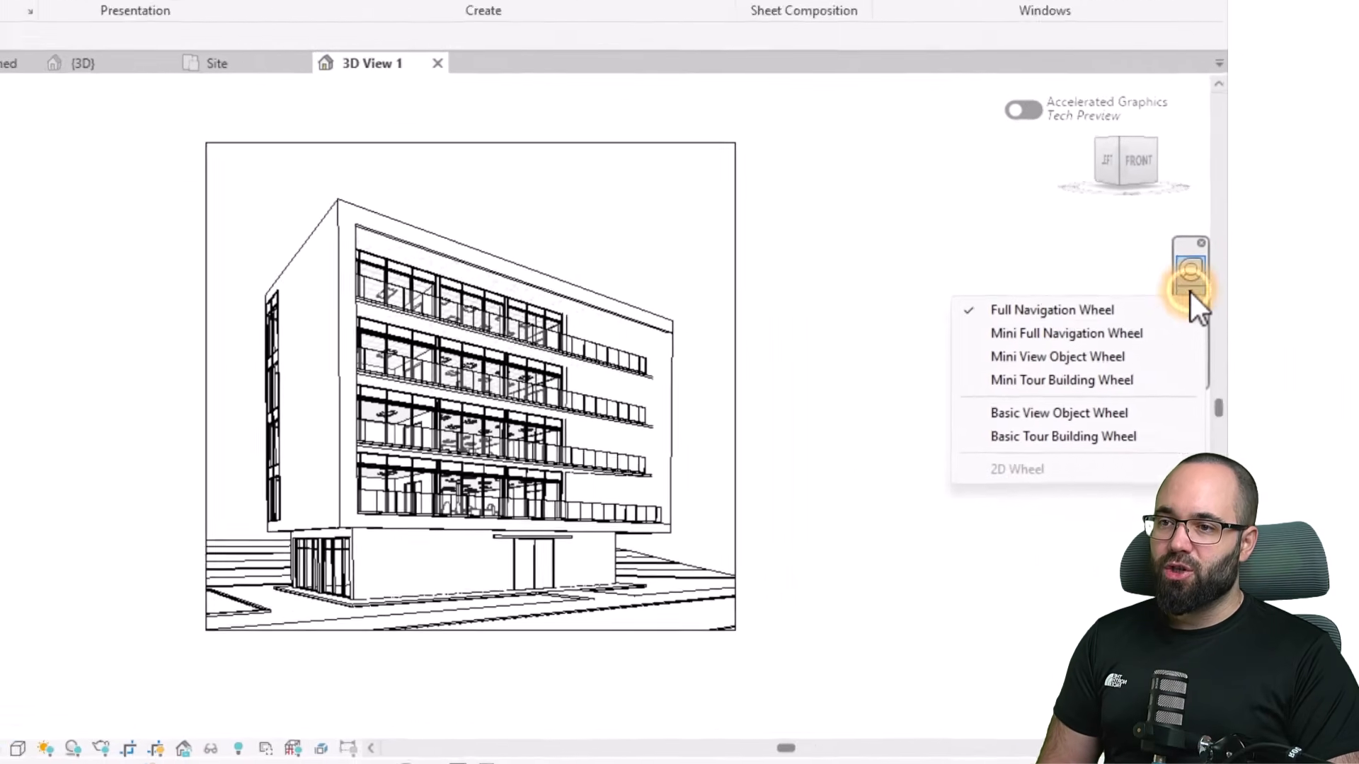
left_click(1125, 252)
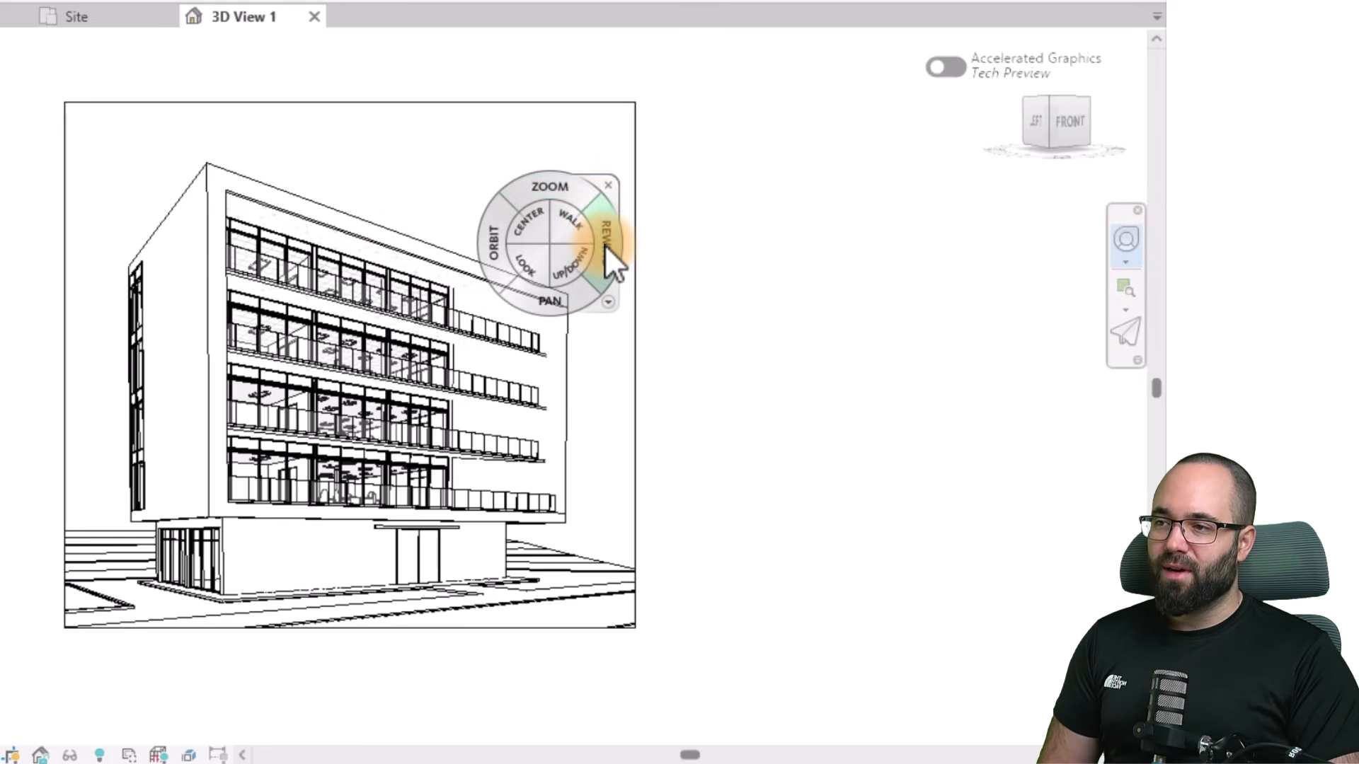
left_click_drag(605, 248, 408, 246)
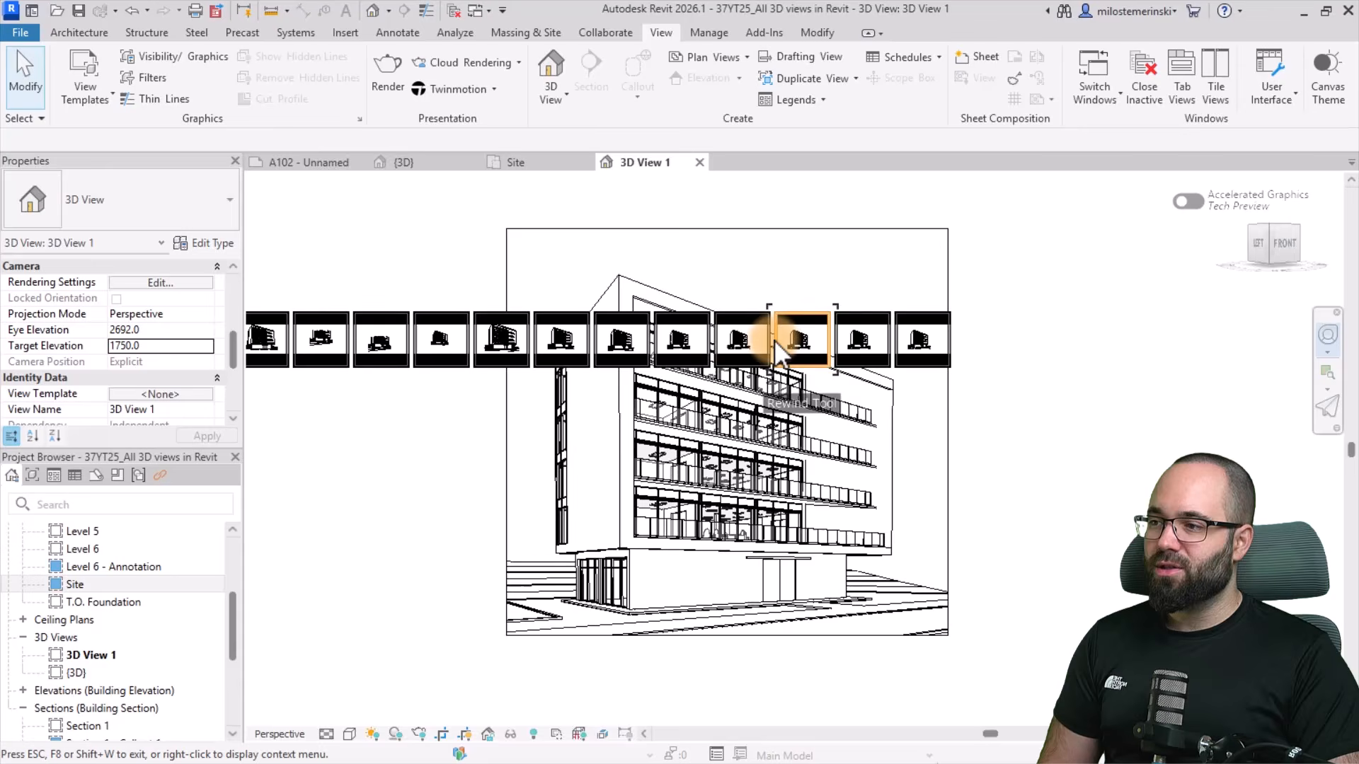
left_click_drag(774, 340, 460, 349)
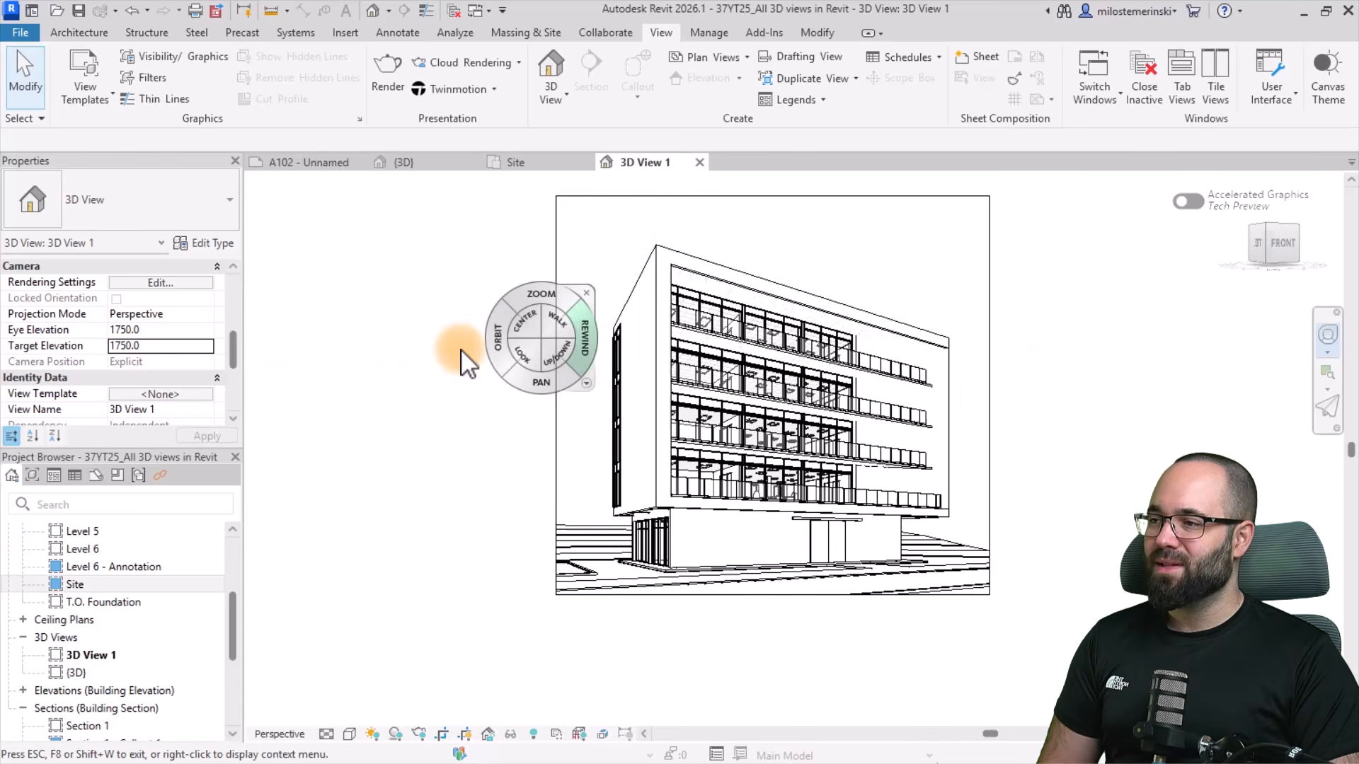
left_click(585, 294)
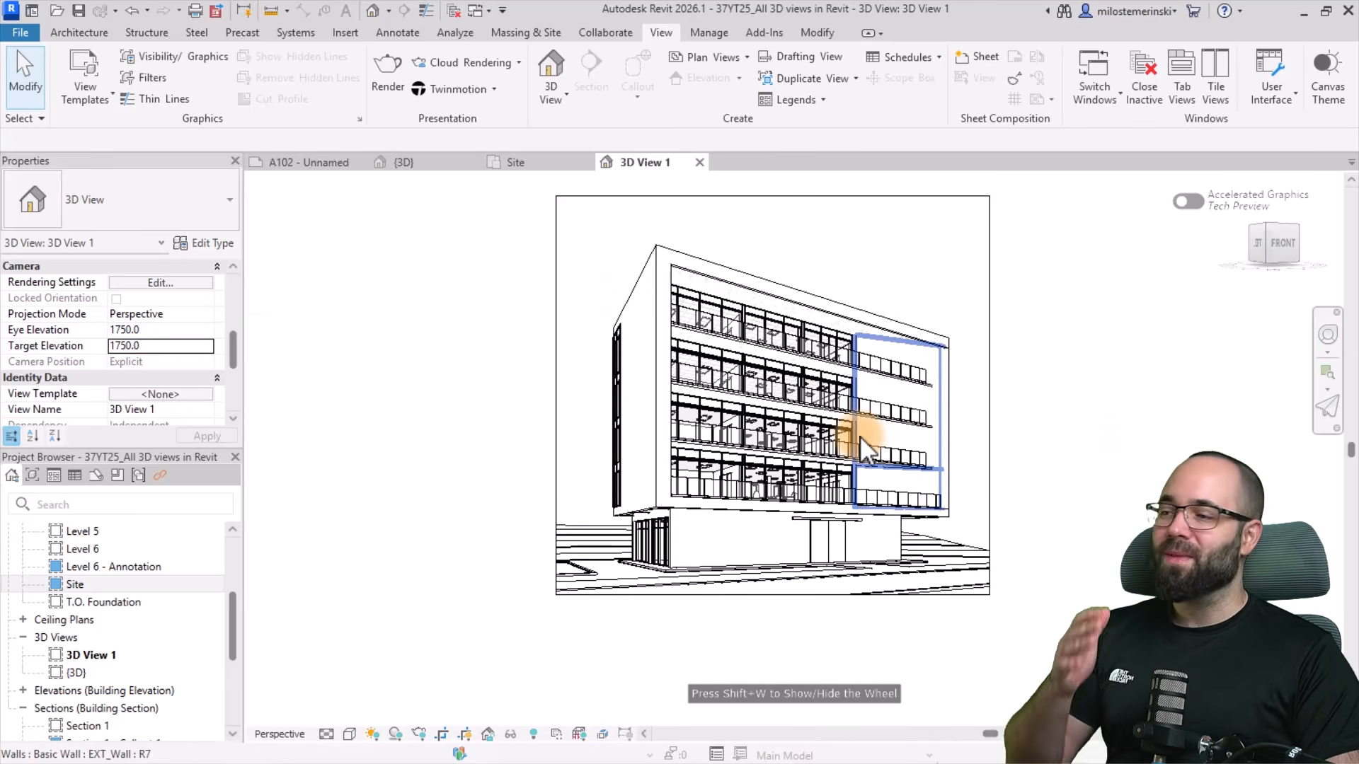
Resize 3D View 1's crop region to a 200 mm width using Scale (locked proportions)
left_click(995, 452)
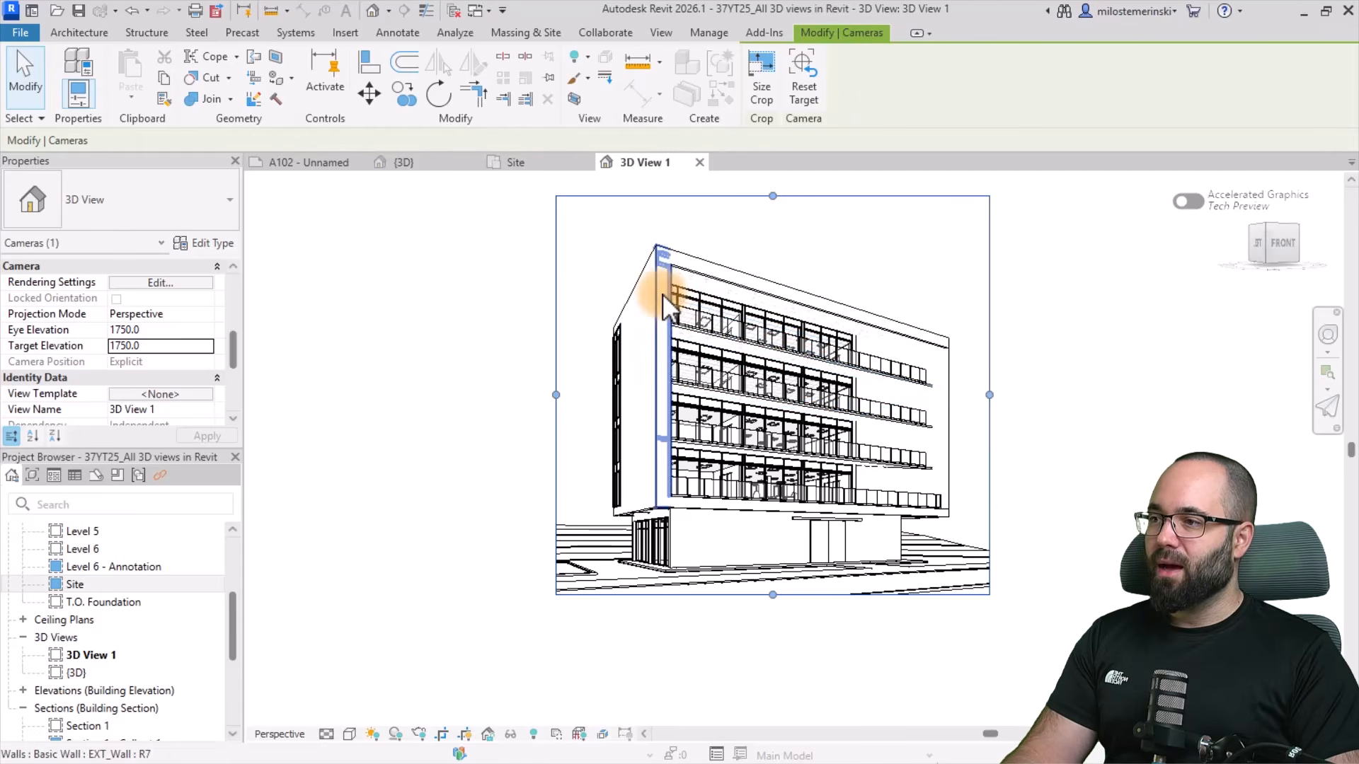
left_click(761, 89)
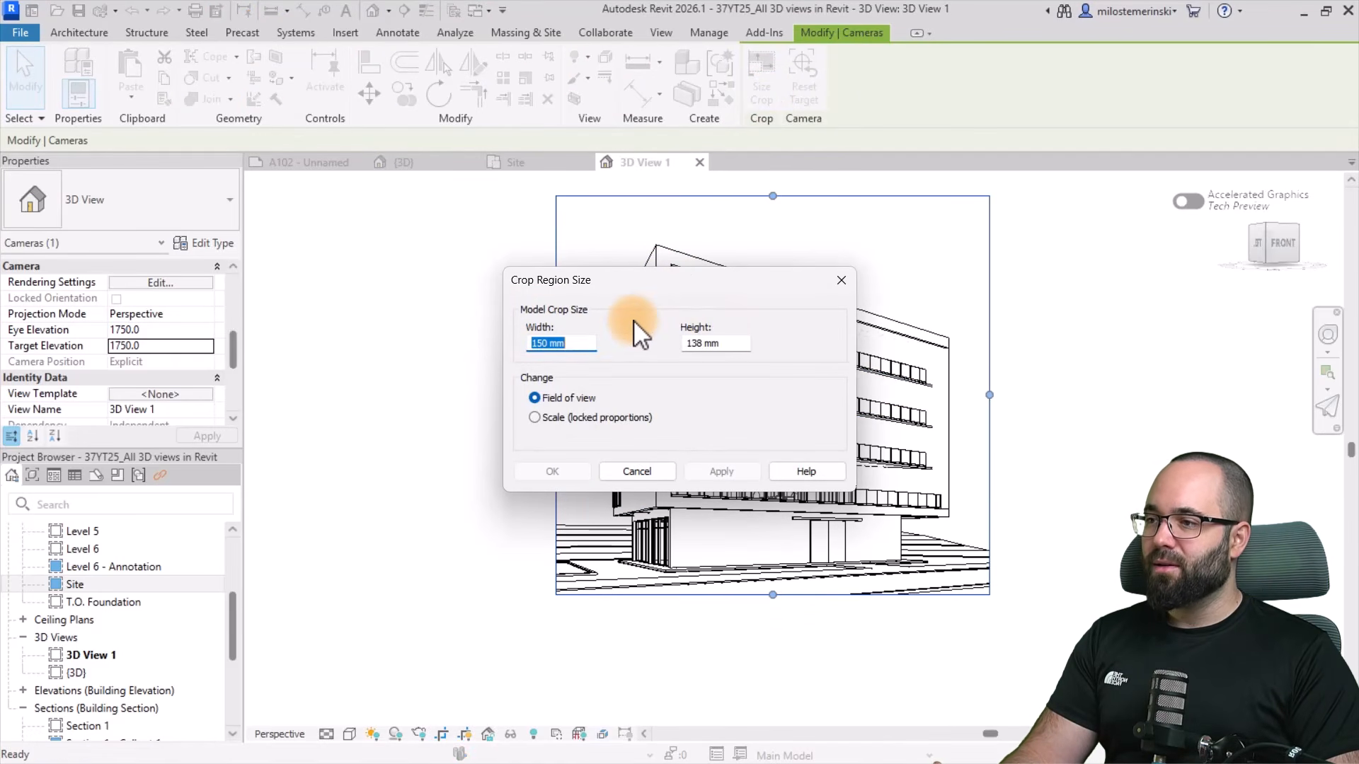
left_click(535, 418)
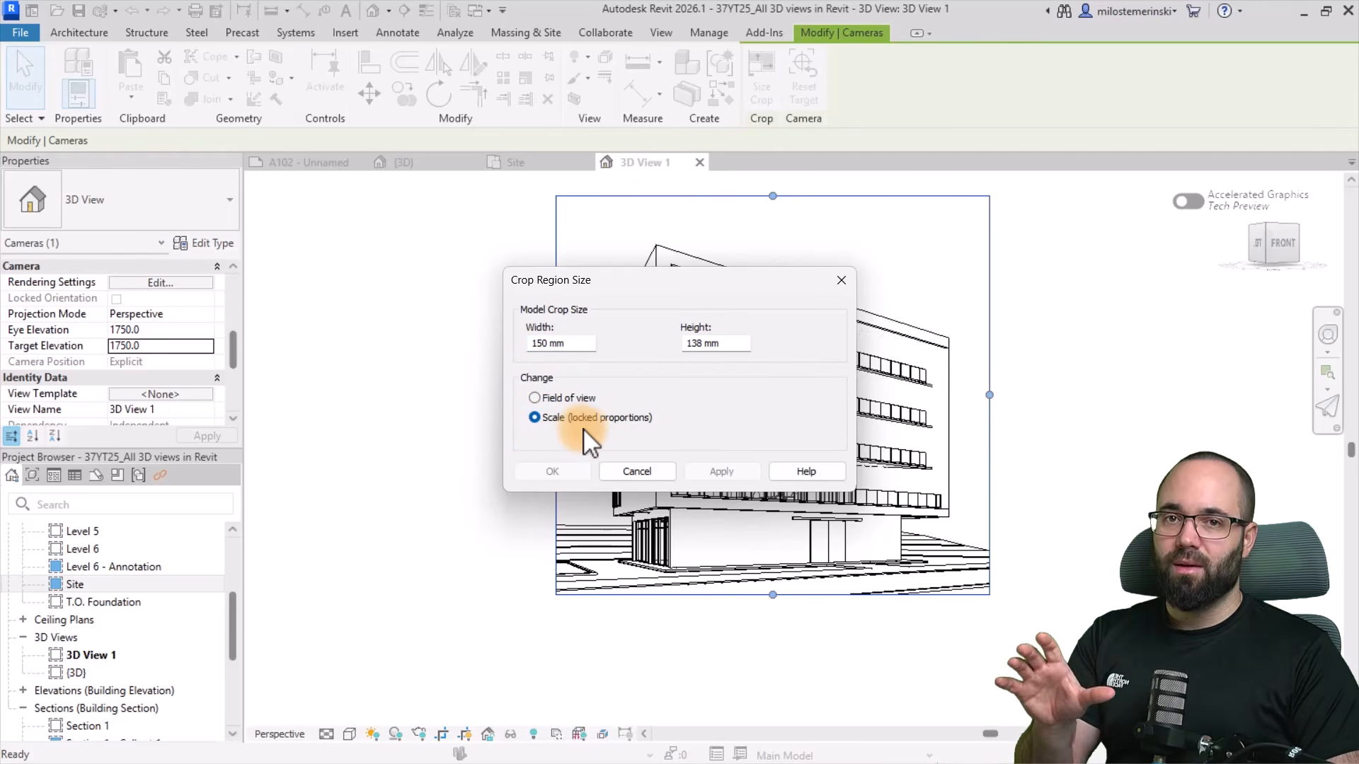
left_click_drag(576, 344, 429, 351)
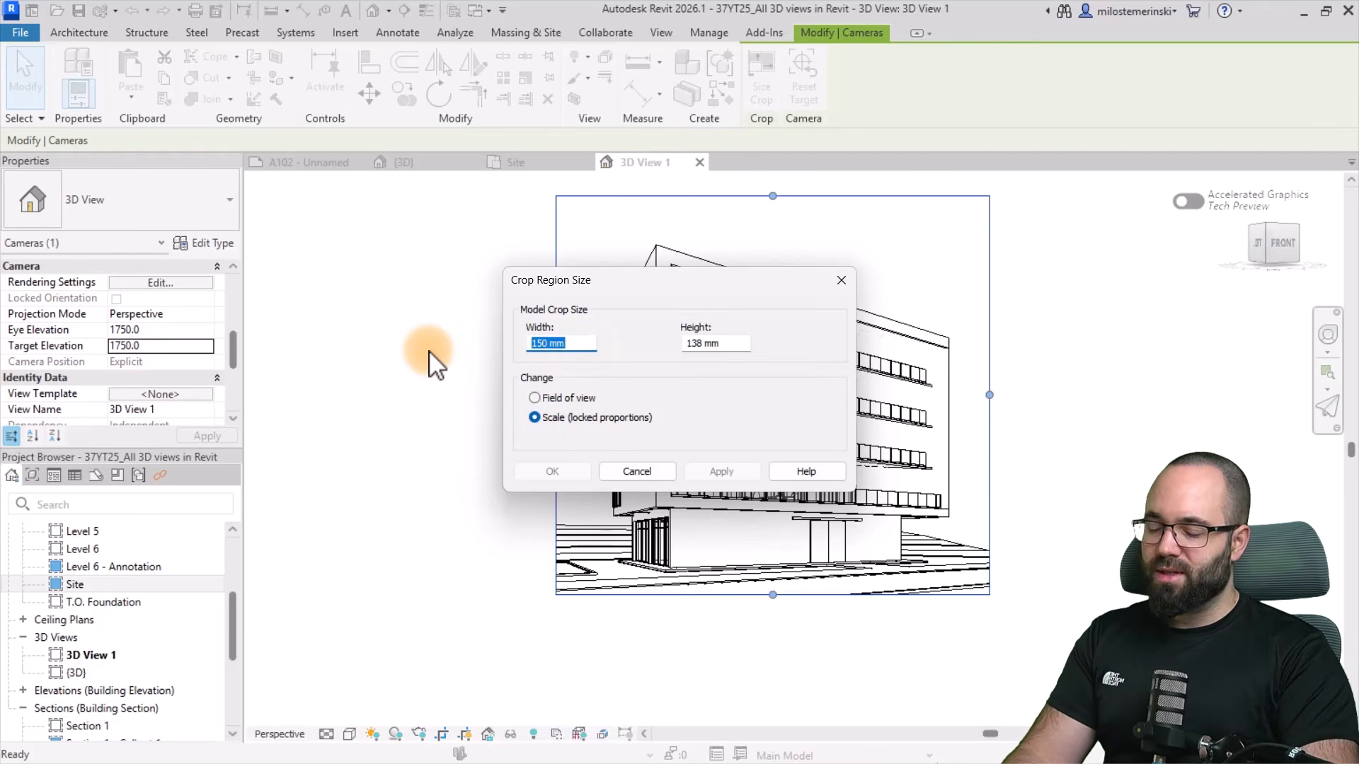
type("200")
key("Return")
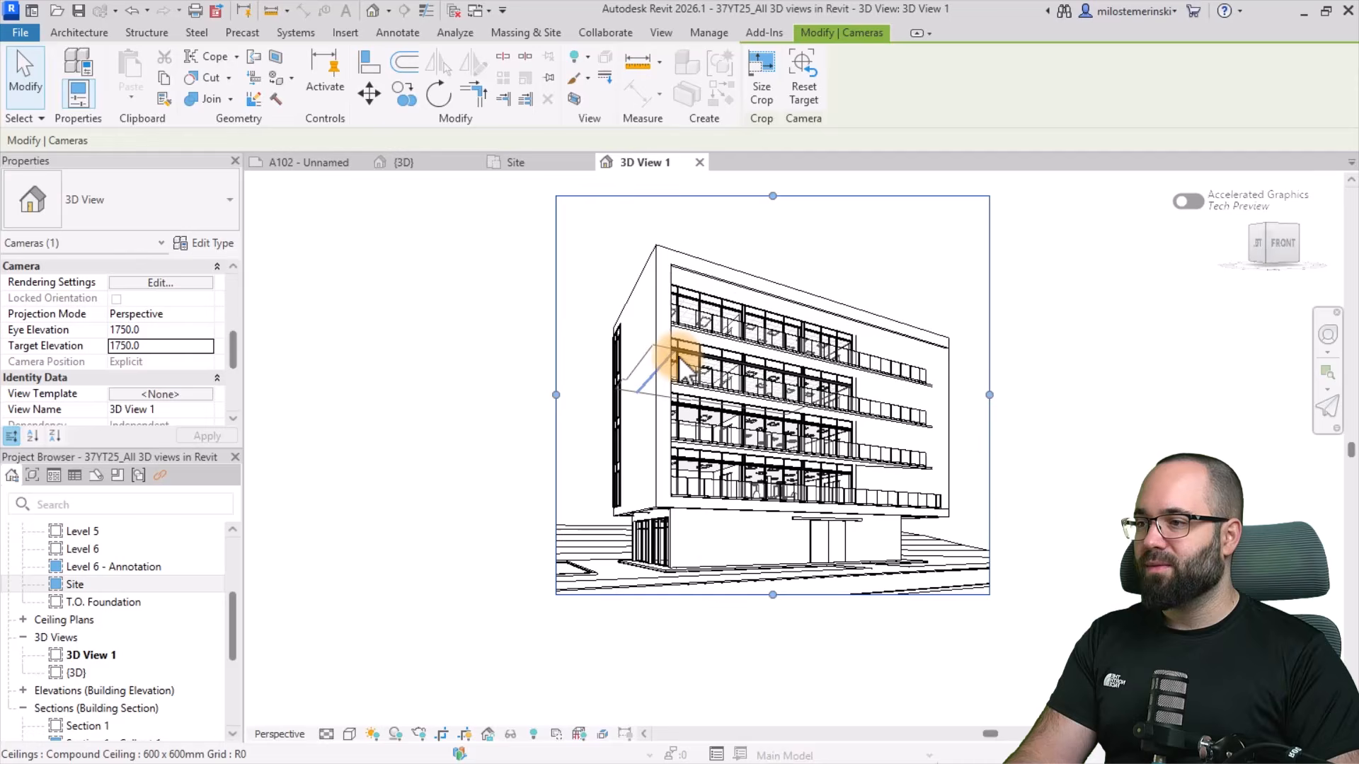
left_click(488, 428)
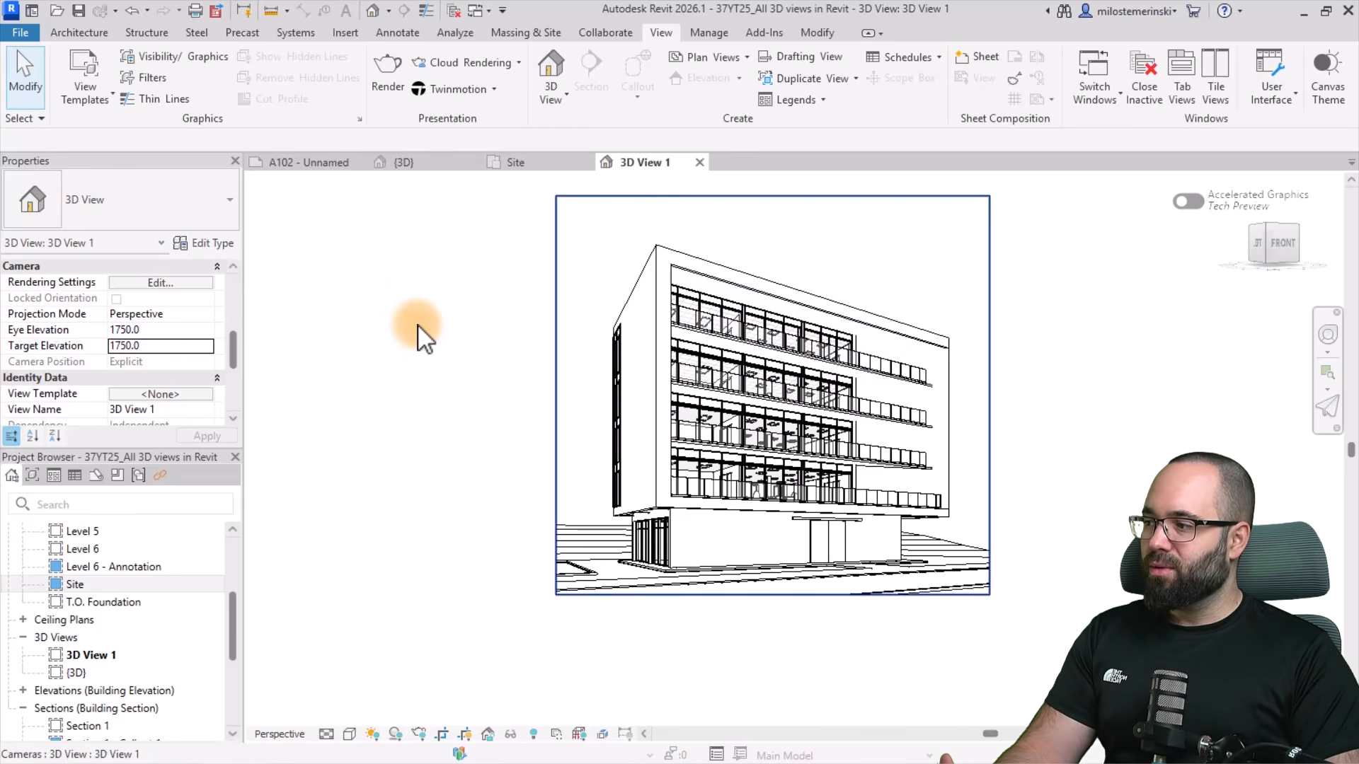
Create a perspective camera view on the Level 3 plan from the open office's balcony side, with the target beyond the opposite exterior wall
scroll(102, 601, "up", 3)
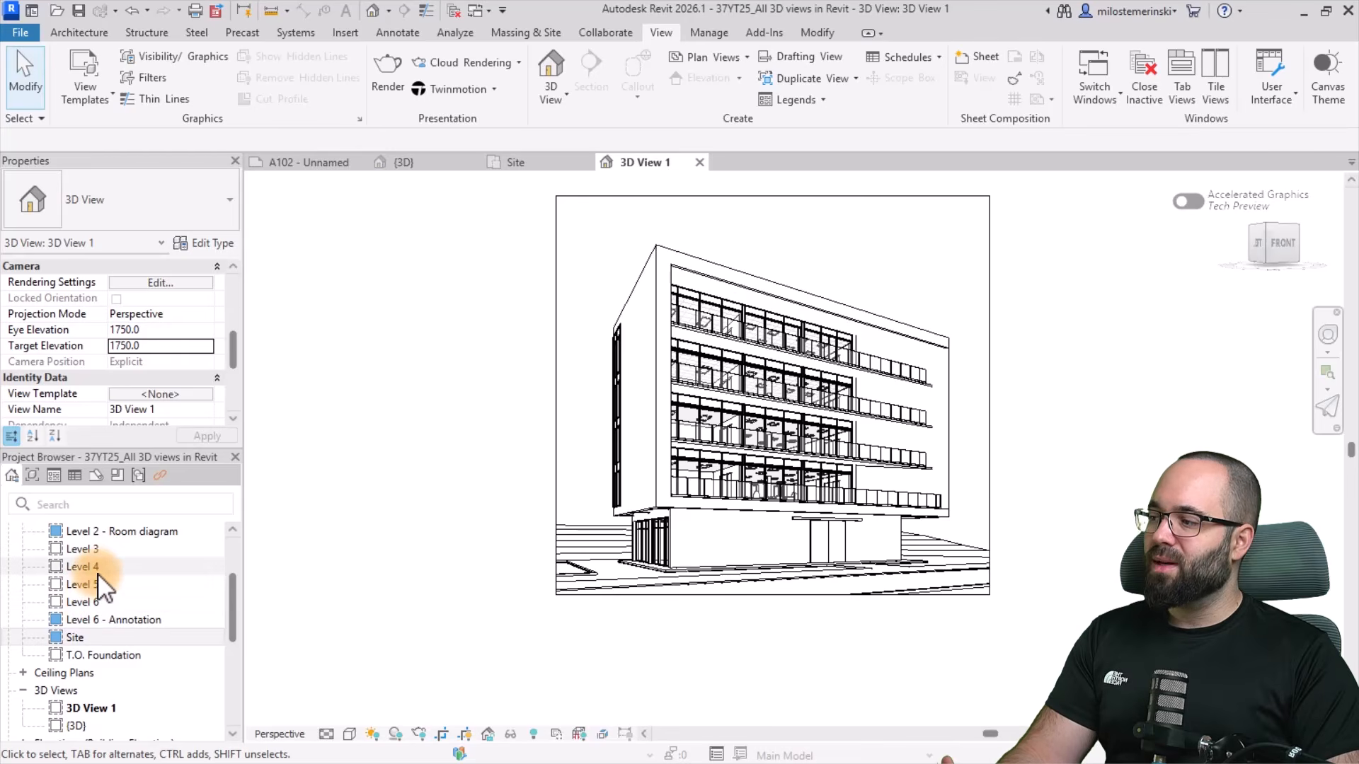
double_click(92, 550)
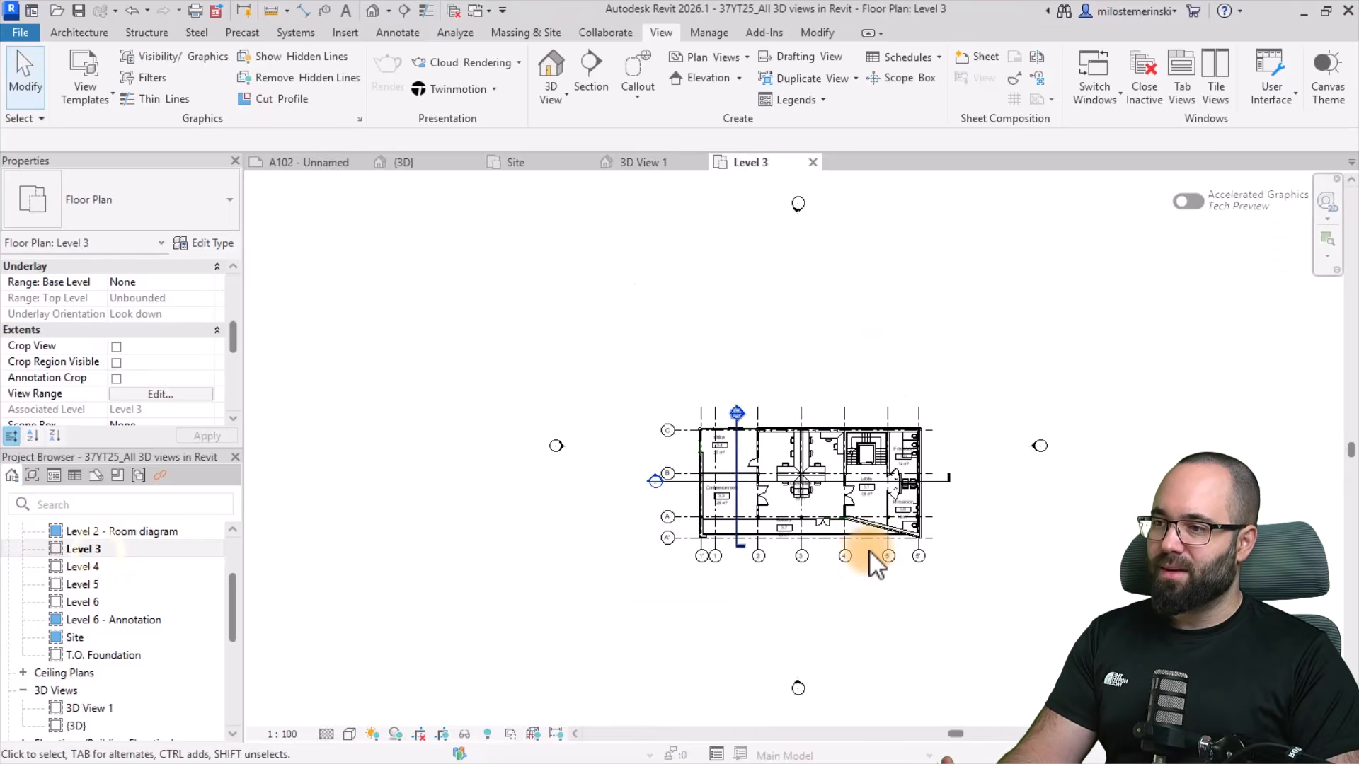
scroll(859, 537, "up", 3)
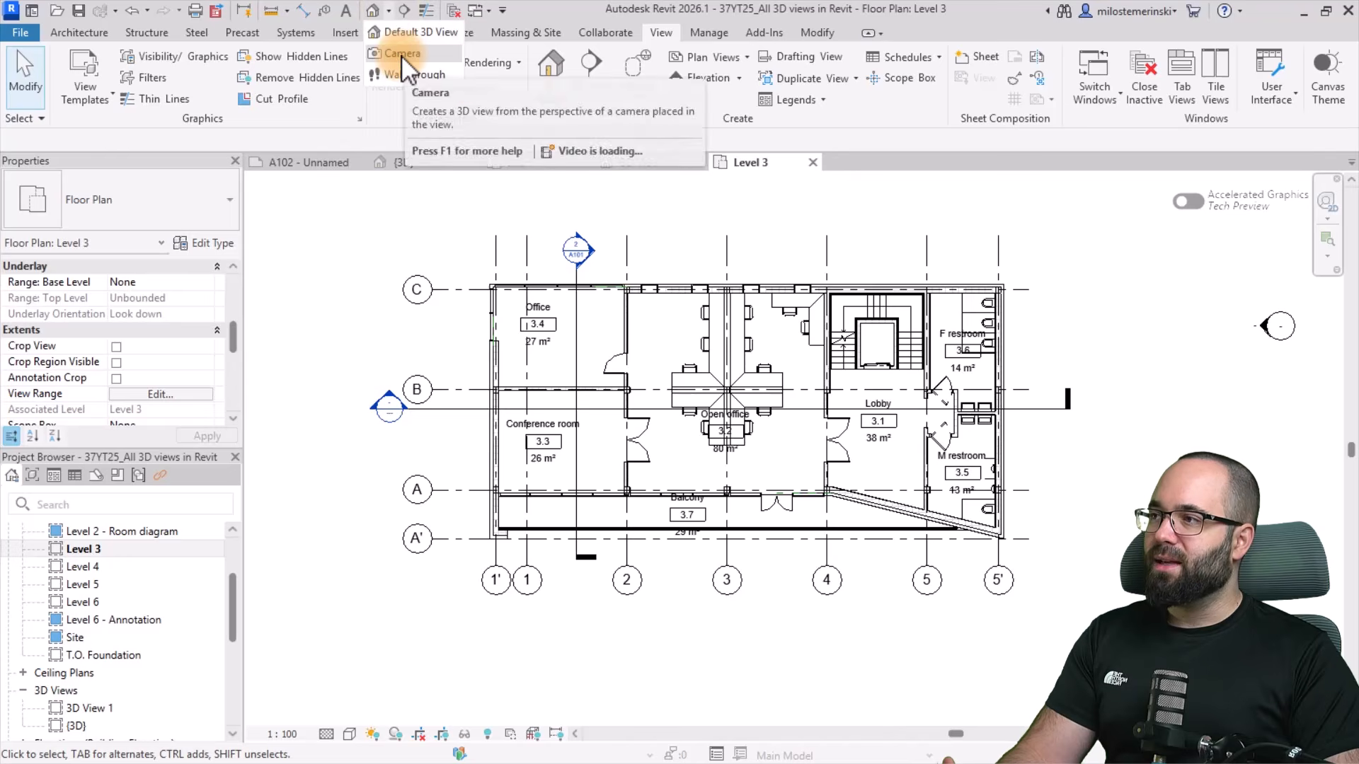
left_click(401, 55)
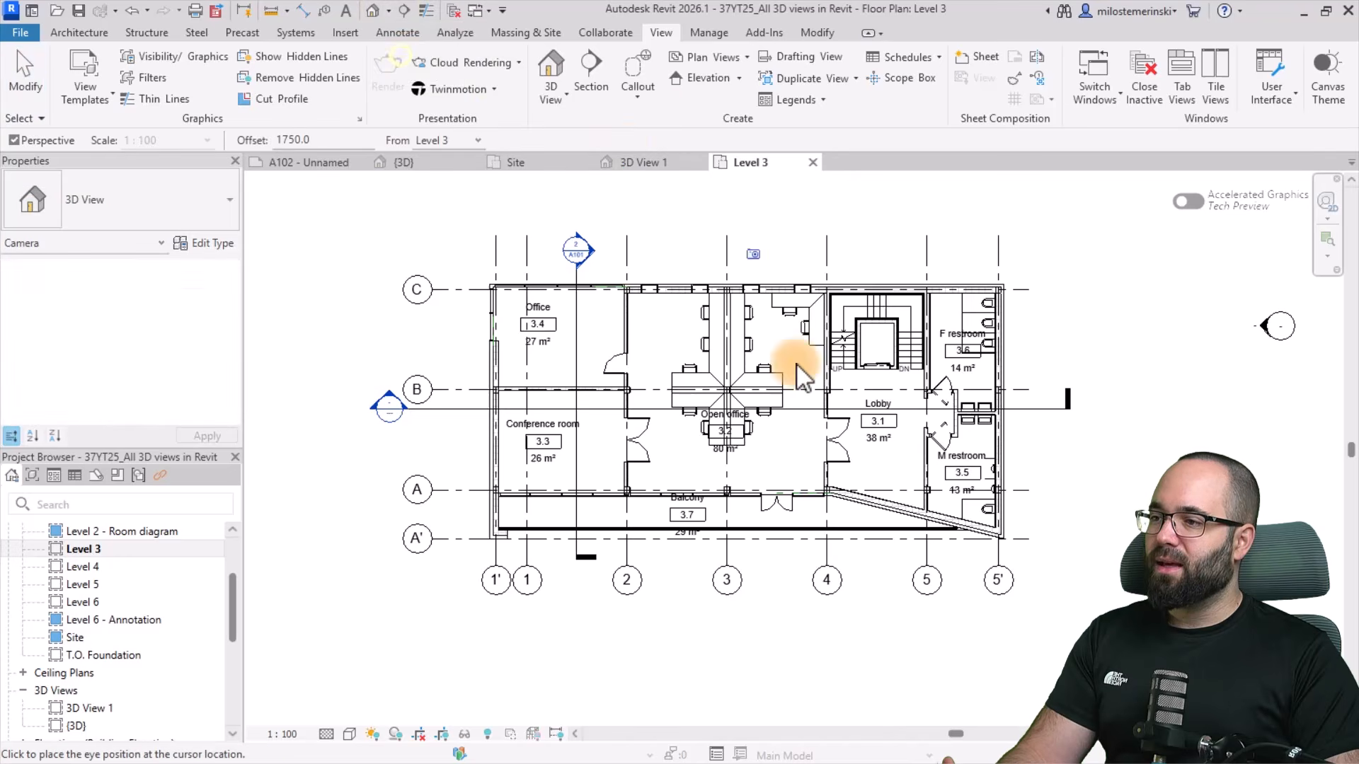
left_click(727, 464)
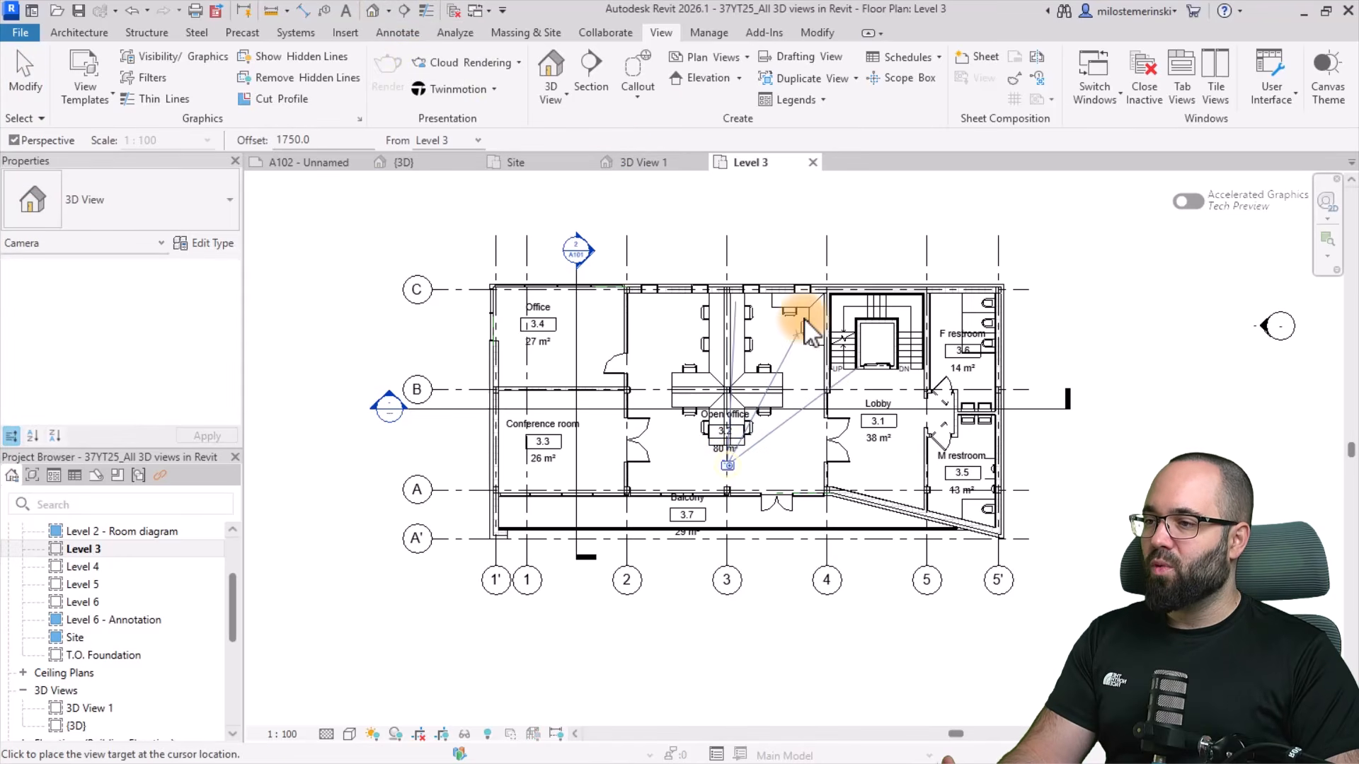
left_click(805, 262)
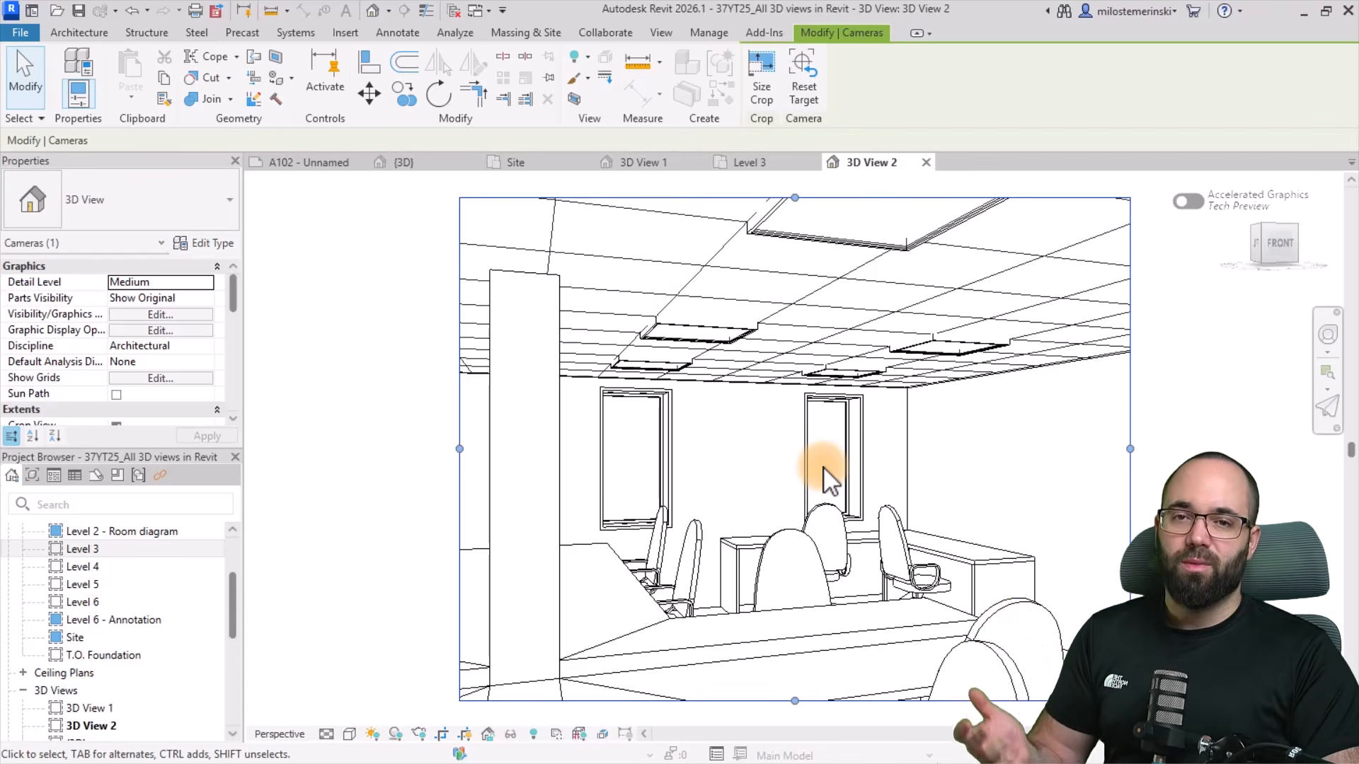
Orient the office camera view to Section 1 and leave its section box deselected
scroll(736, 460, "down", 2)
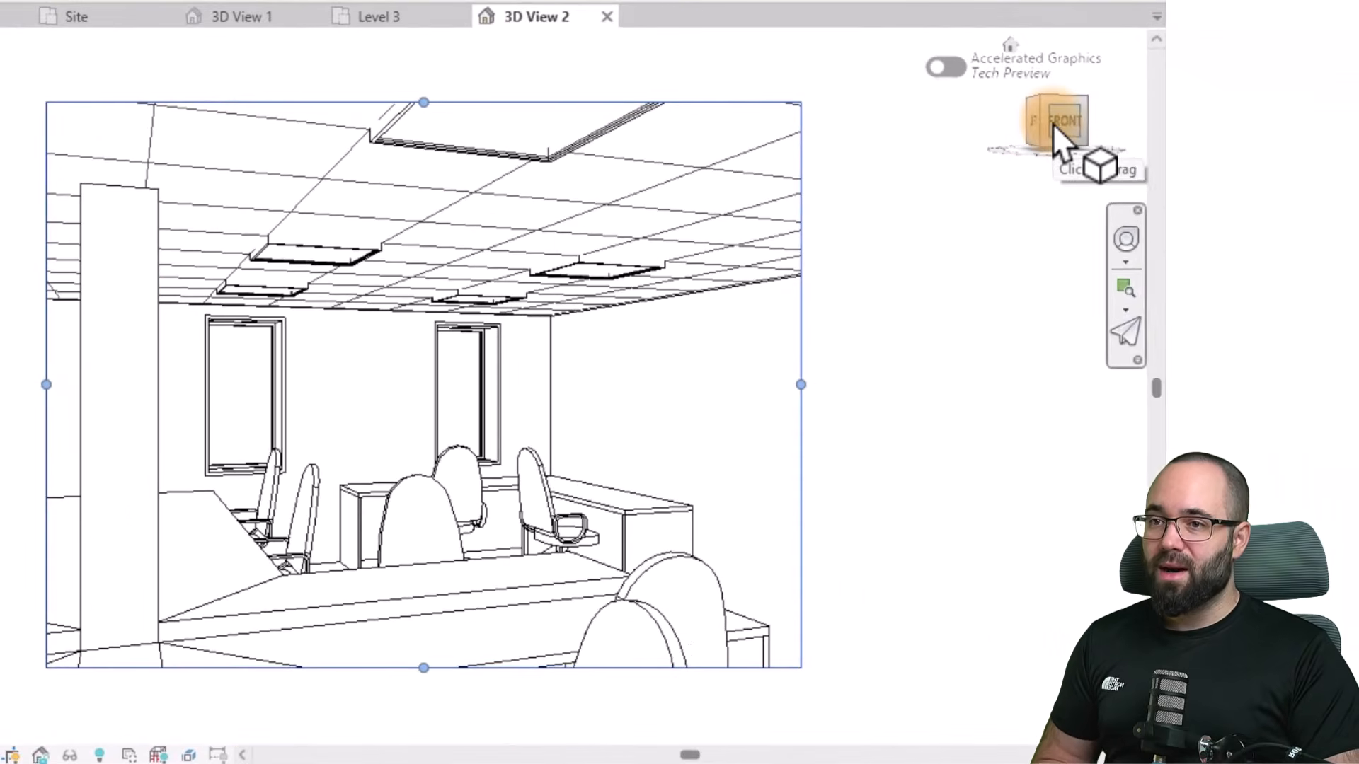
right_click(1268, 243)
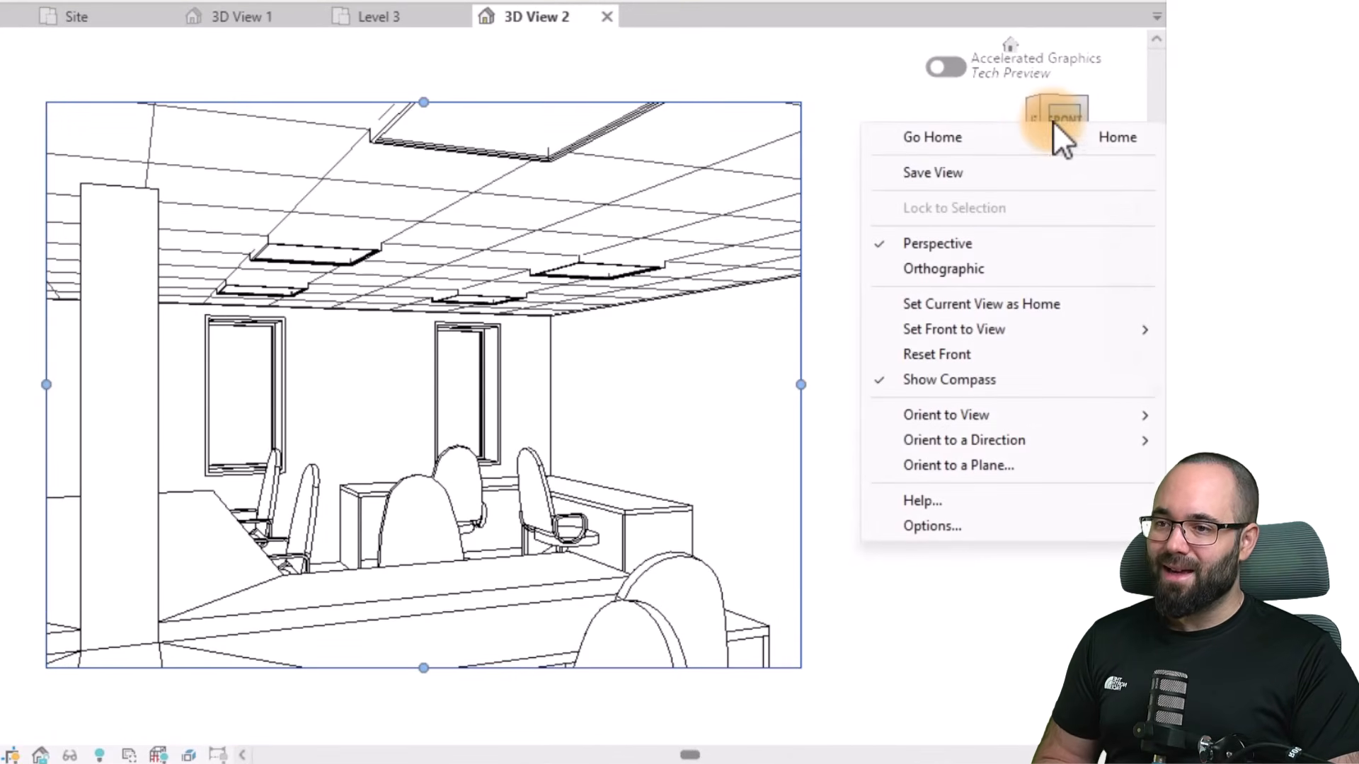
mouse_move(912, 414)
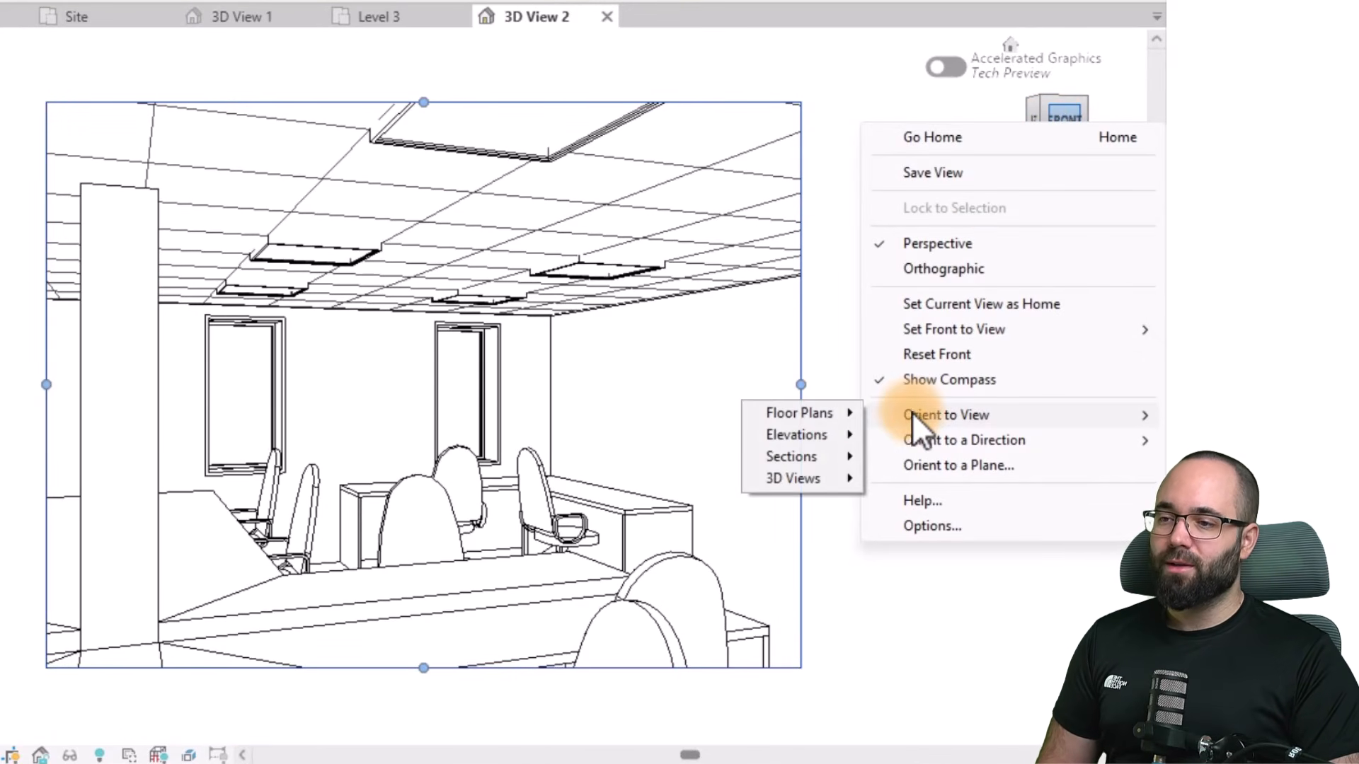
mouse_move(788, 457)
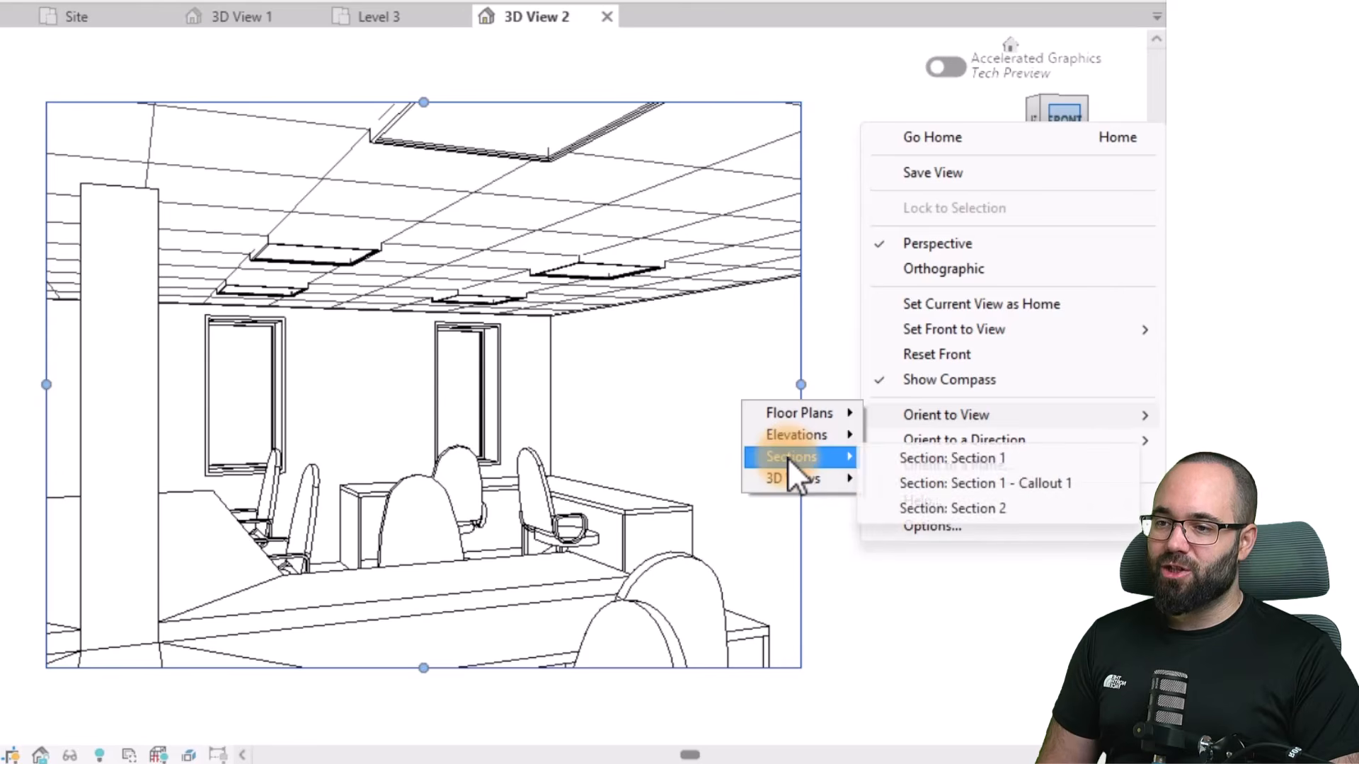
left_click(906, 464)
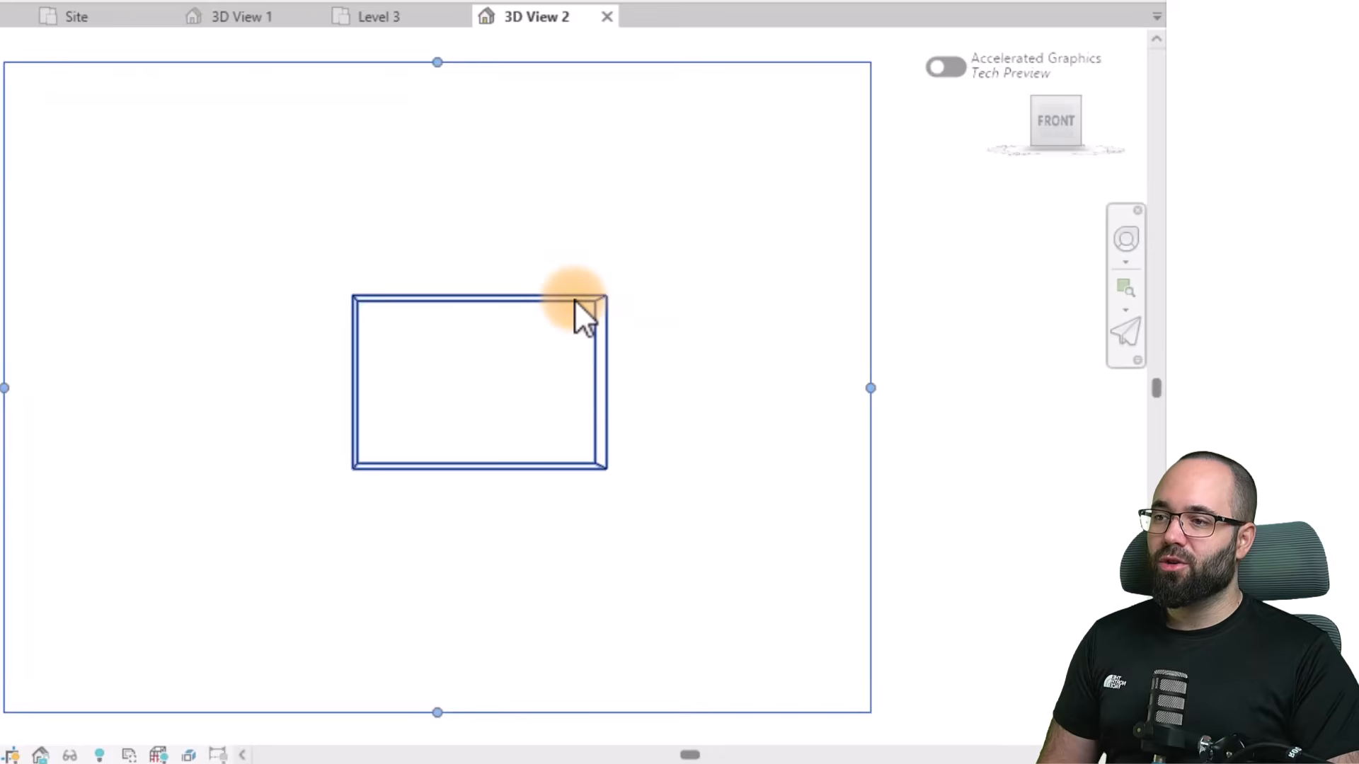
left_click(576, 300)
left_click(677, 300)
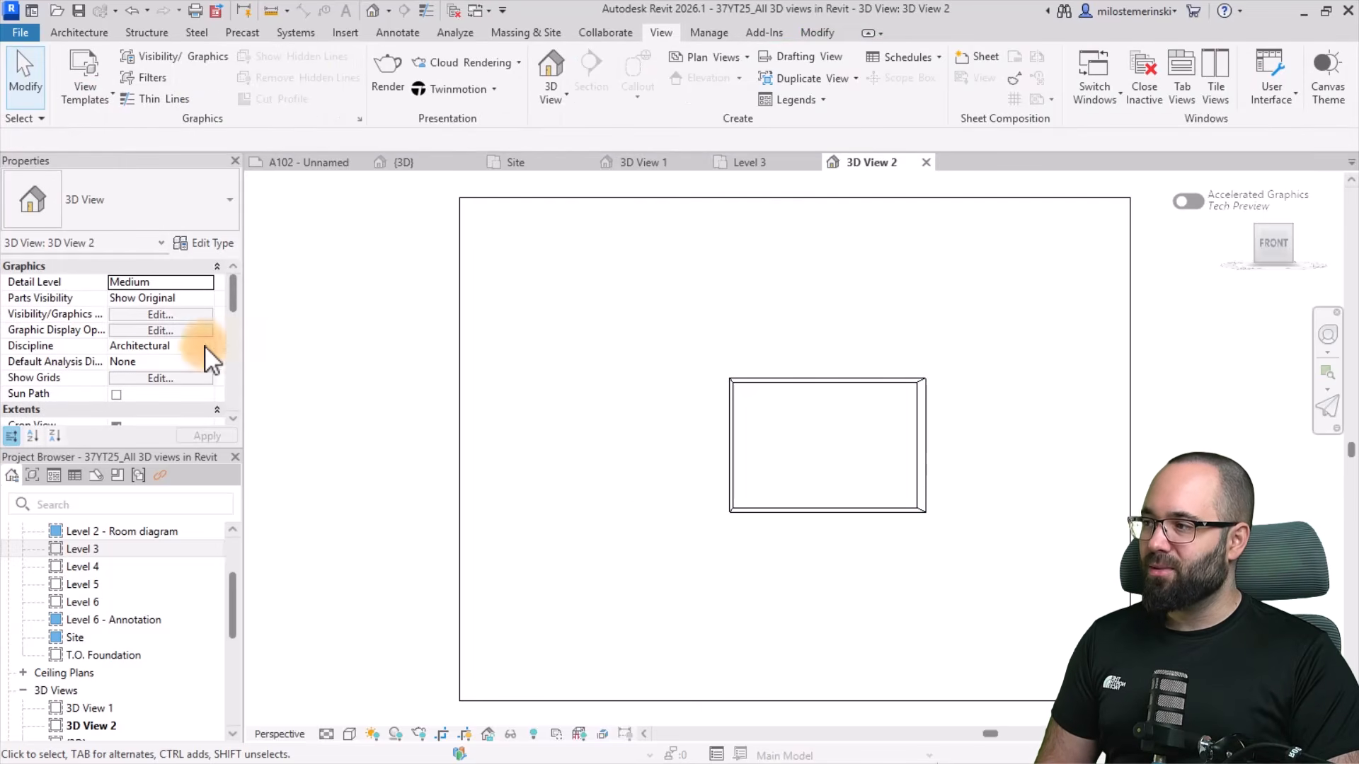
Turn off Crop View for the perspective section view and turn on its shadows
scroll(141, 346, "down", 5)
left_click(115, 346)
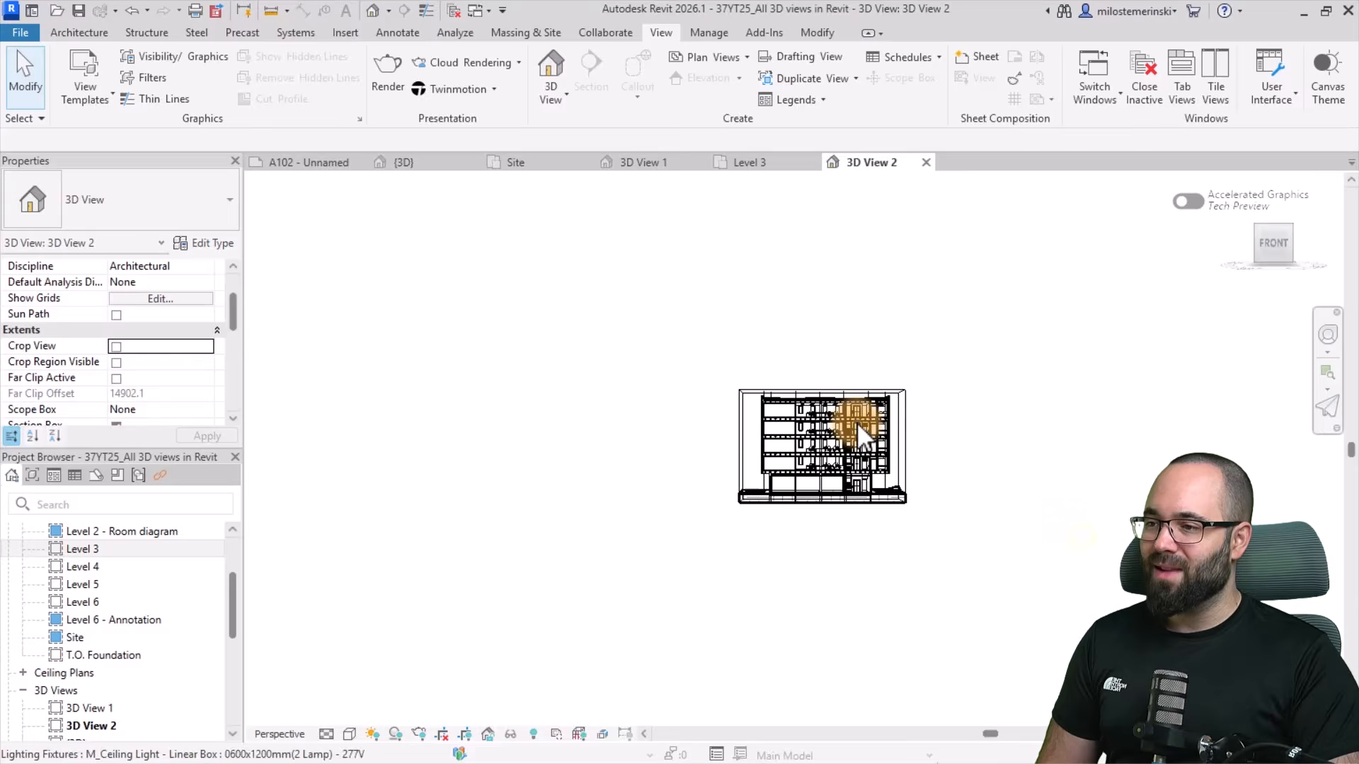
scroll(856, 421, "up", 10)
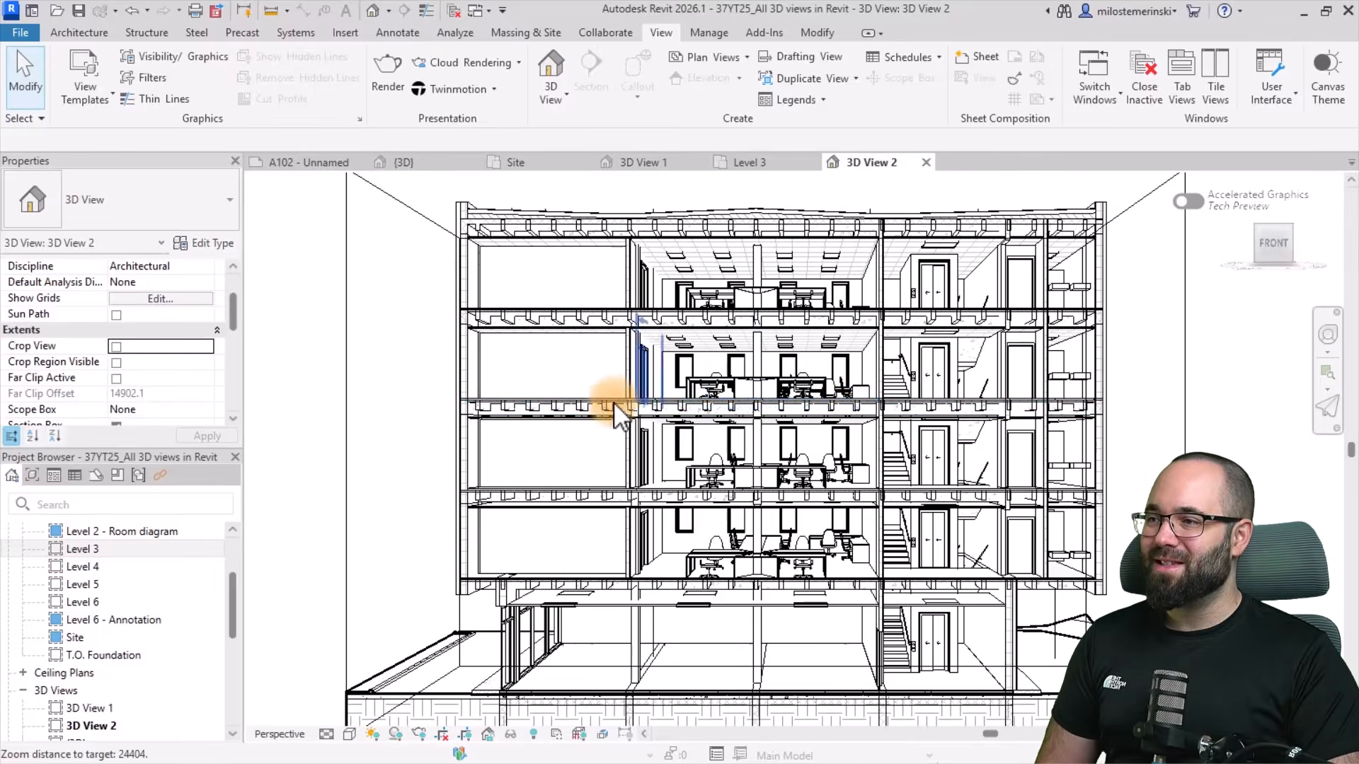
scroll(623, 407, "down", 1)
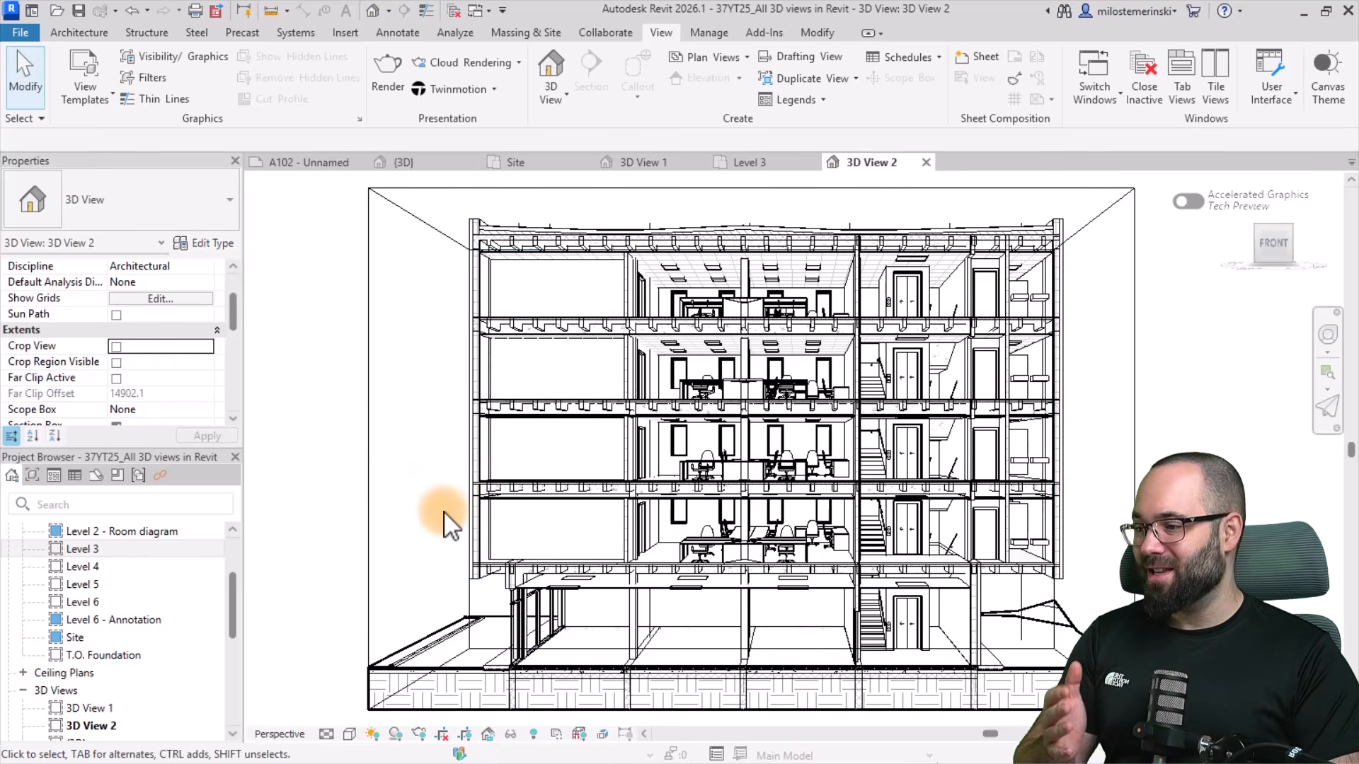
left_click(395, 733)
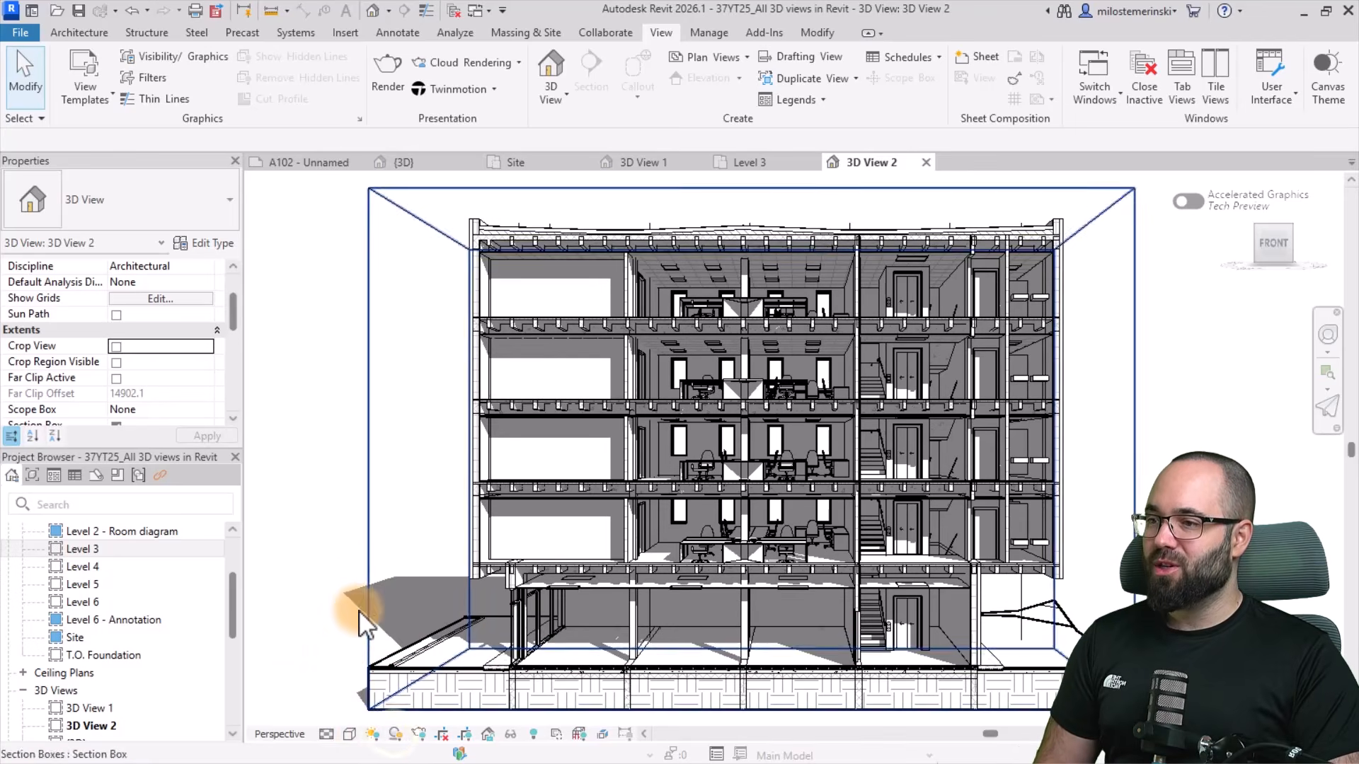